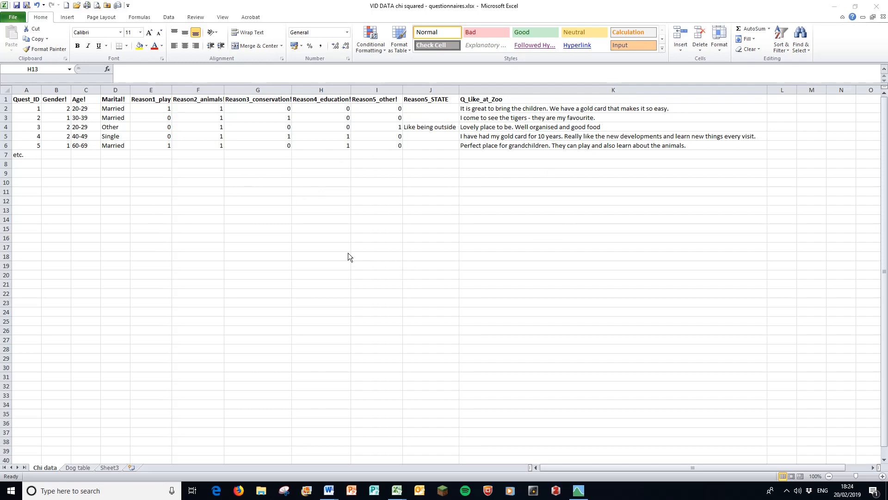
- Insert a column before Reason5_other! and give it the header Reason4a_ConsEduc
click(52, 100)
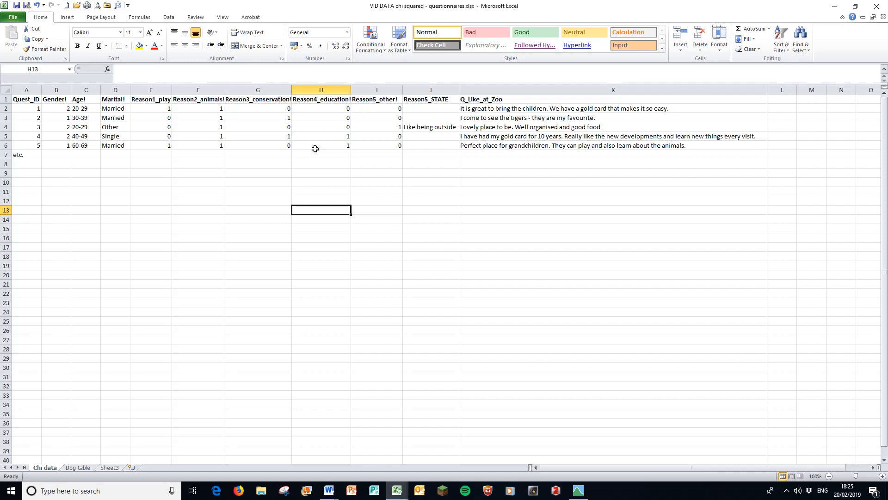
click(391, 89)
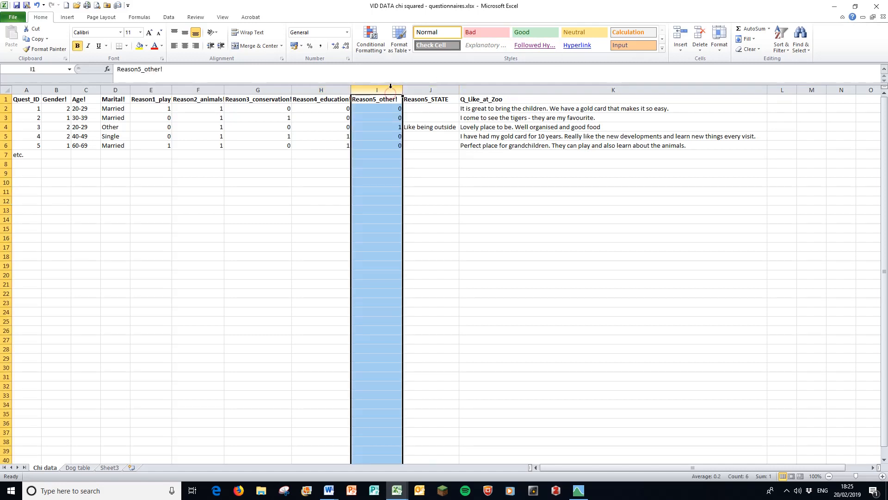
right_click(391, 90)
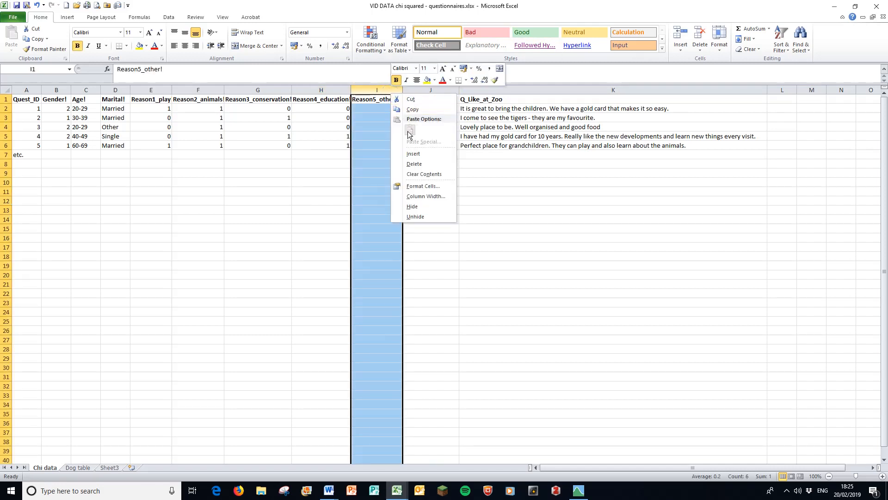
click(413, 153)
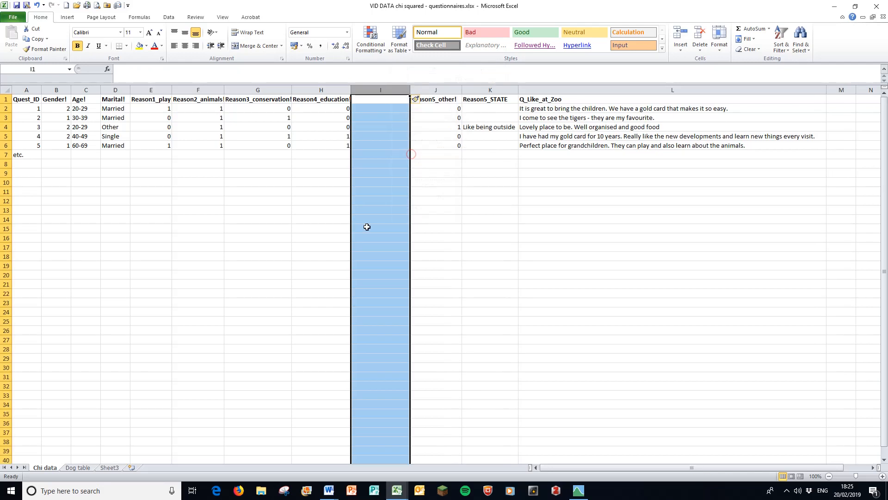
click(367, 103)
text(Re)
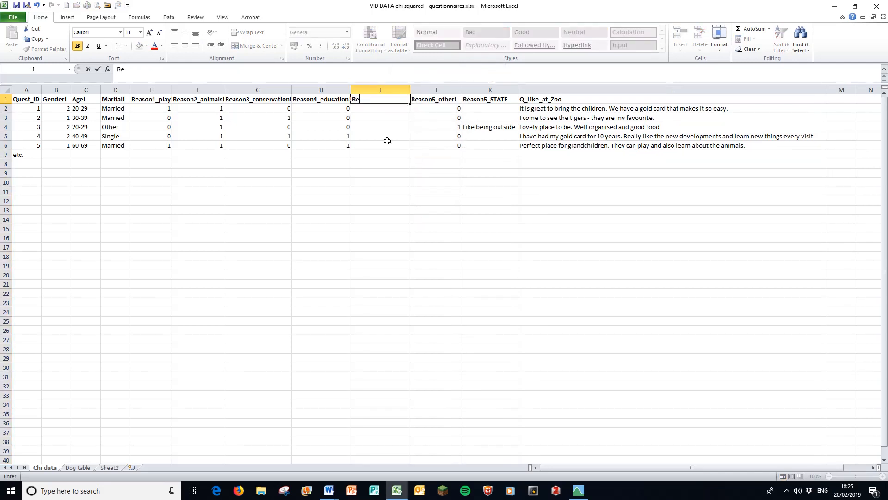
text(ason4a_ConsEduc)
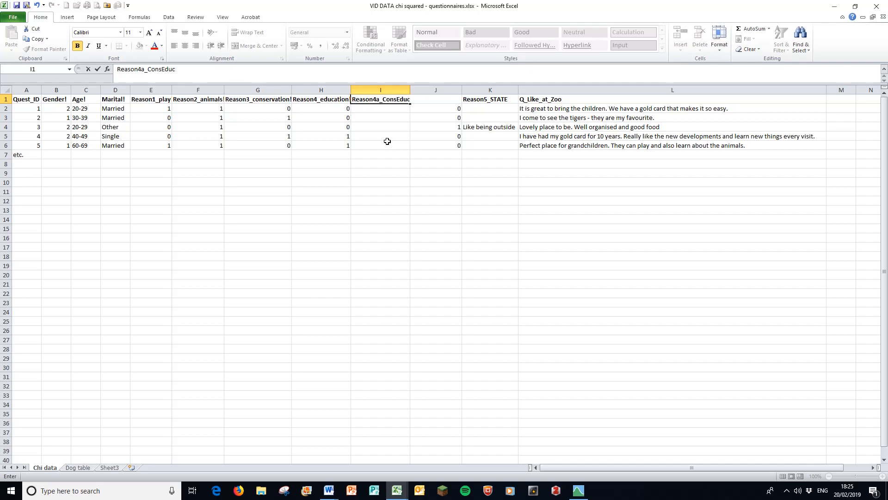
click(391, 163)
- Widen column I to fit its header and change the header to Reason4a_ConsEduc!
drag(411, 90, 425, 89)
click(403, 99)
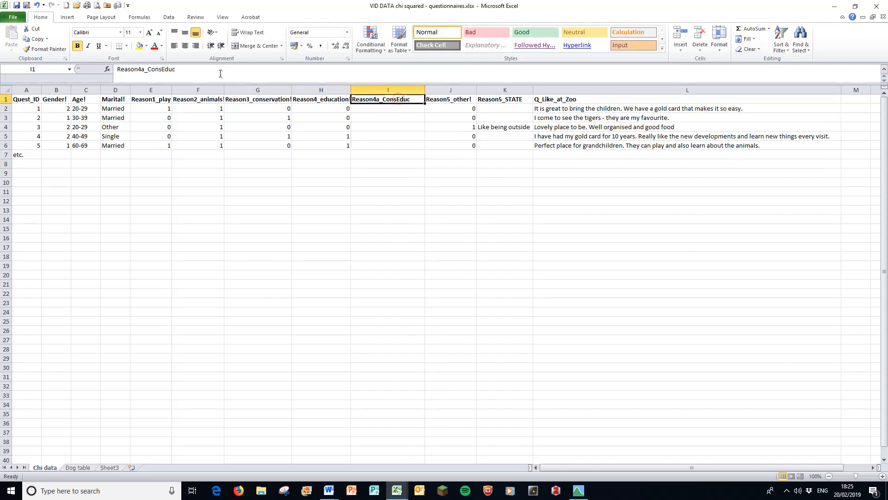
click(220, 73)
text(!)
key(Return)
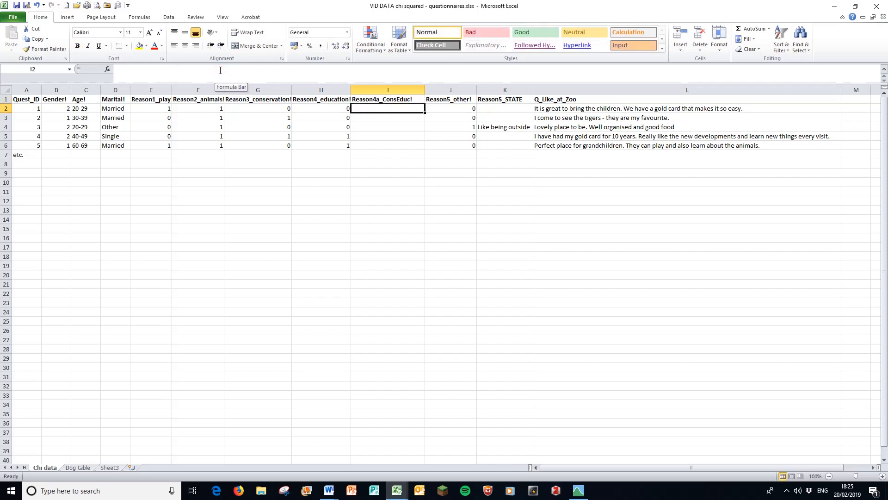
- Fill the Reason4a_ConsEduc! column for questionnaires 1 to 5 with 0, 1, 0, 1 and 1
text(0)
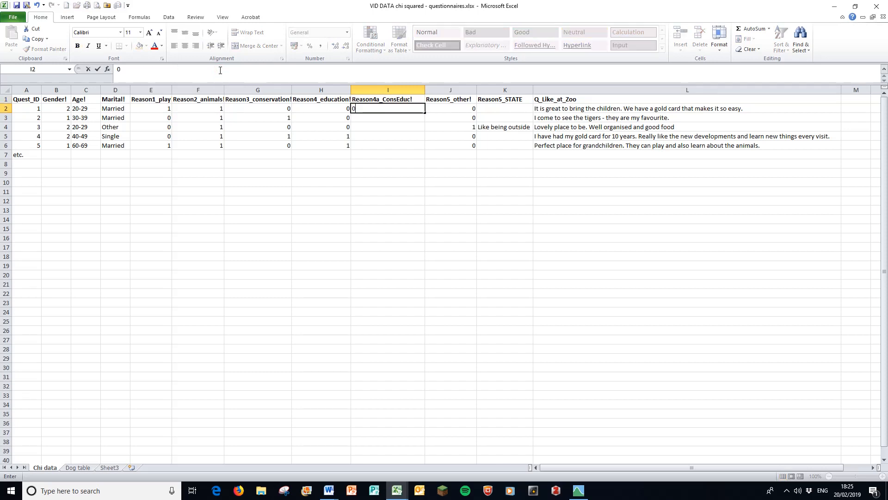
key(Return)
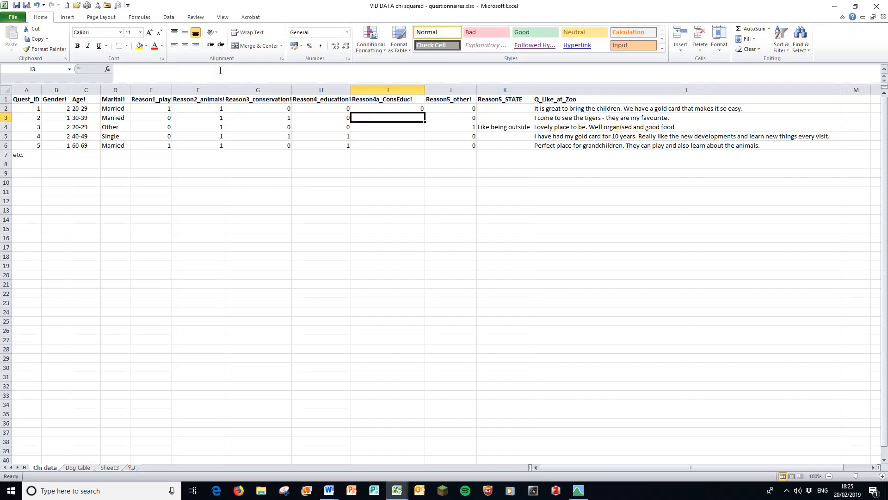
text(1)
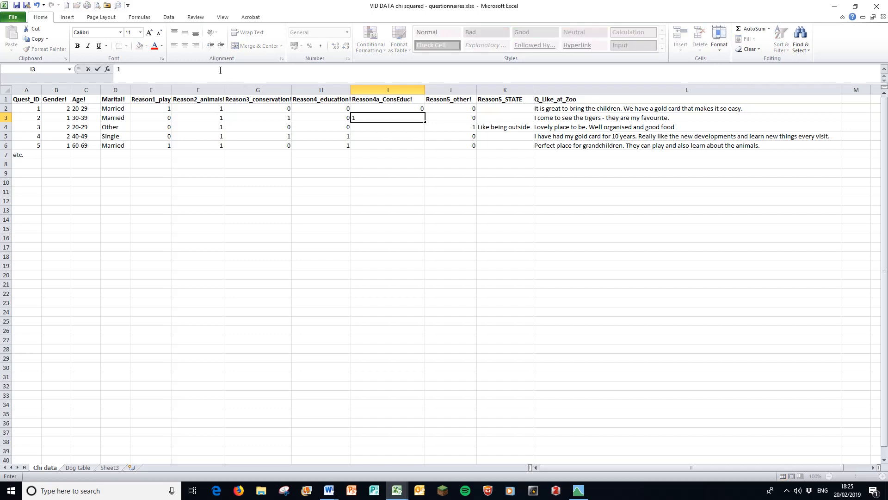
key(Return)
text(0)
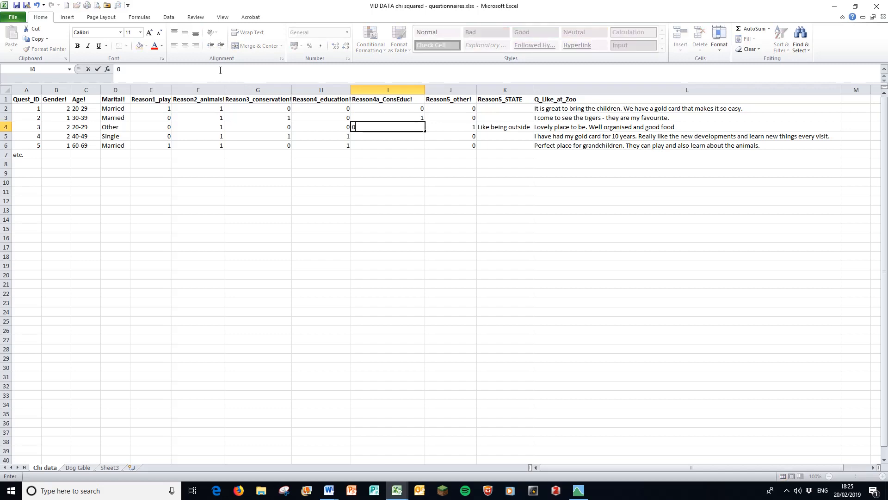
key(Return)
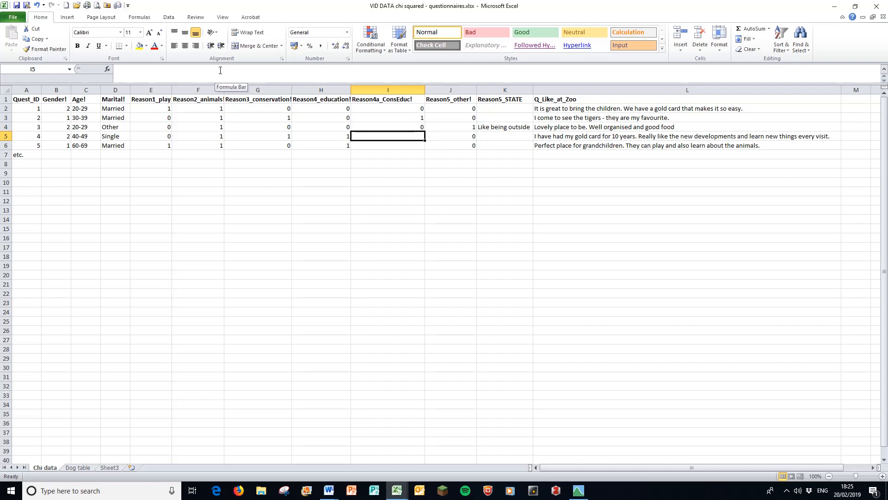
text(1)
key(Return)
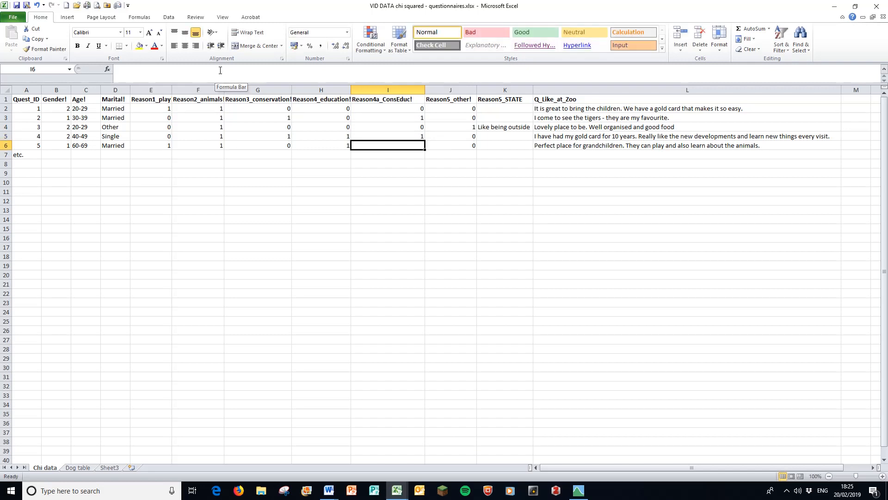
text(1)
key(Return)
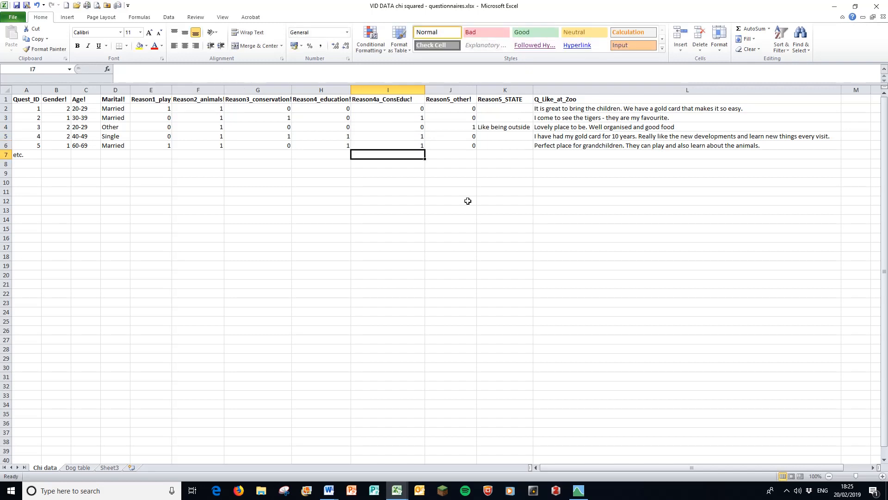
drag(395, 108, 401, 143)
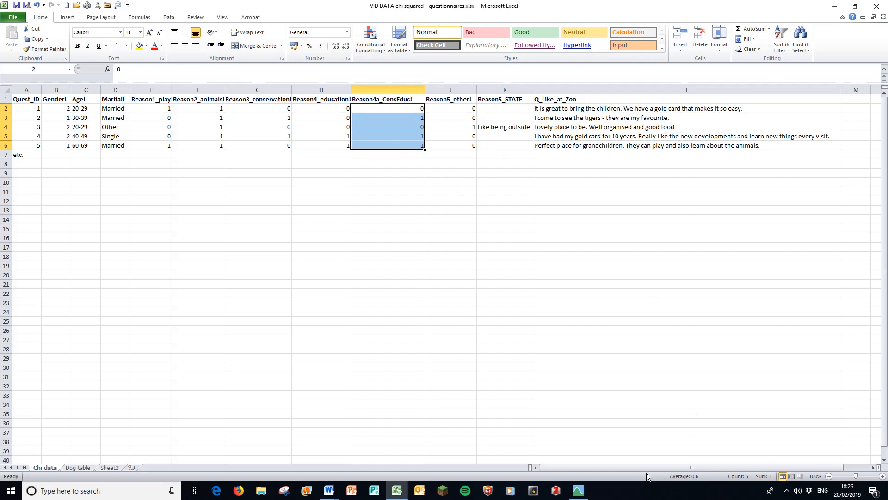
- Add the header Q_Like_Child in cell M1 and fit the column width to it
drag(643, 467, 664, 467)
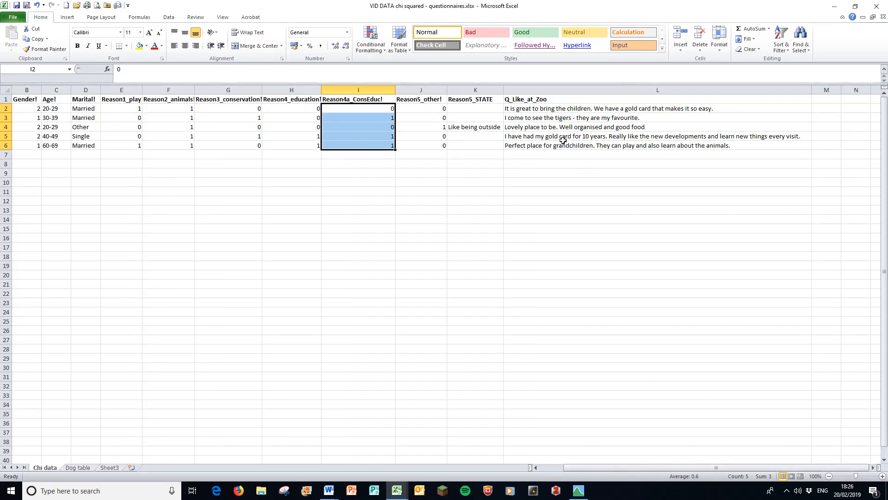
click(873, 468)
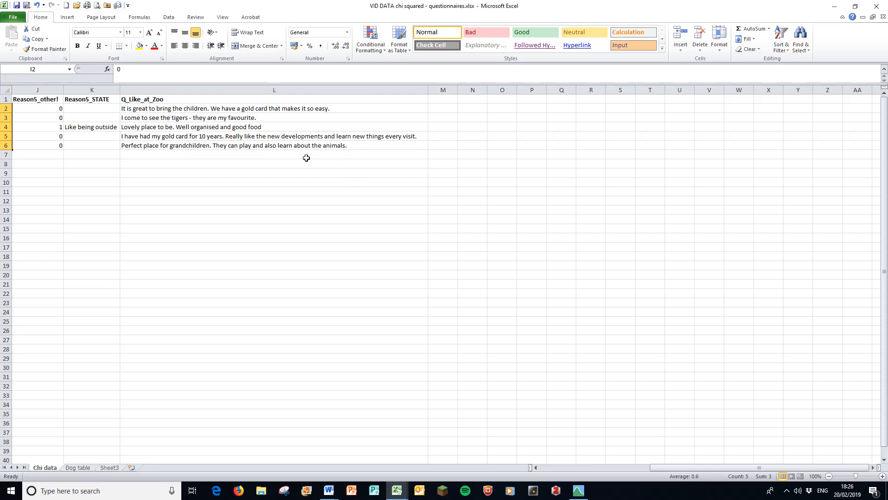
click(437, 100)
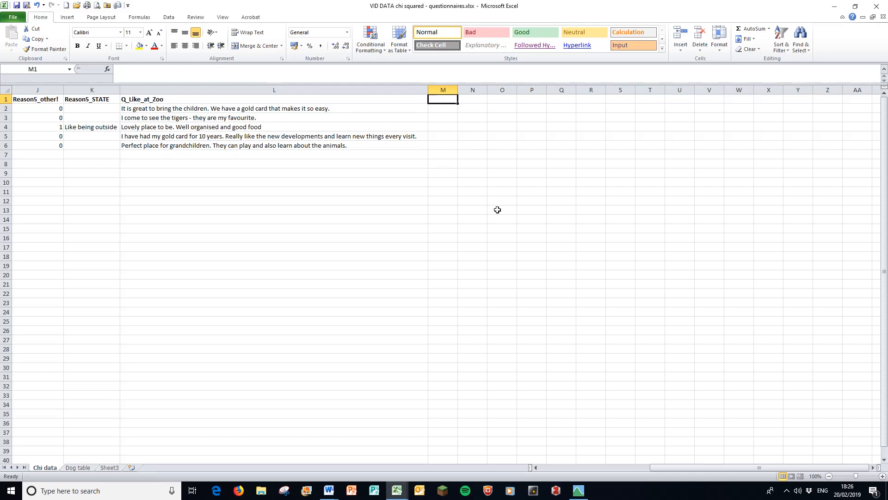
text(Q)
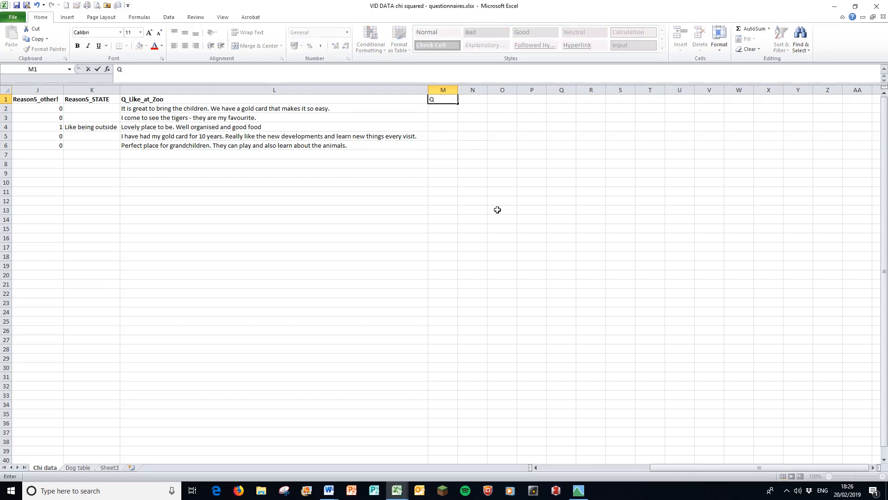
text(_Like_CHild)
click(497, 210)
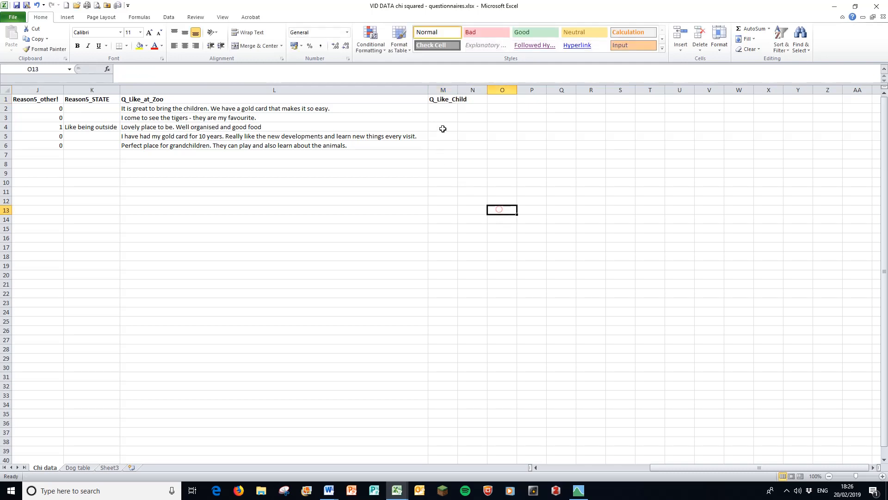
double_click(458, 90)
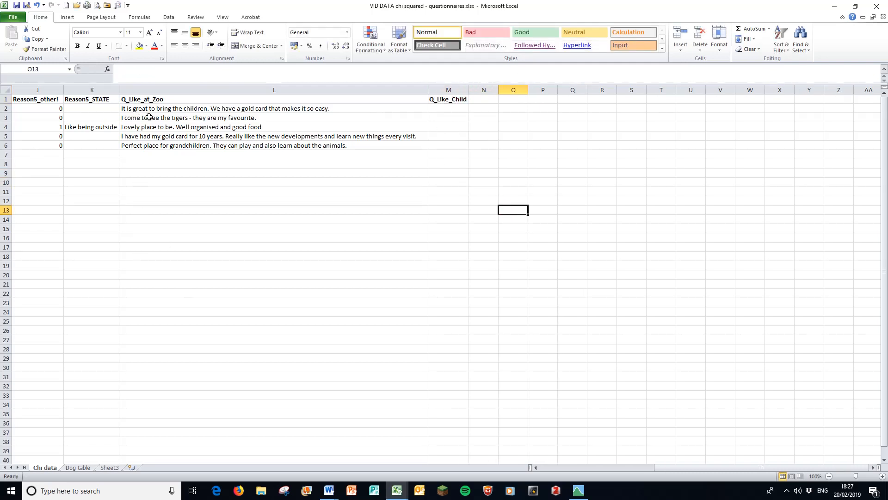
- Code the five comments under Q_Like_Child in M2:M6 as 1, 0, 0, 0 and 1
click(441, 111)
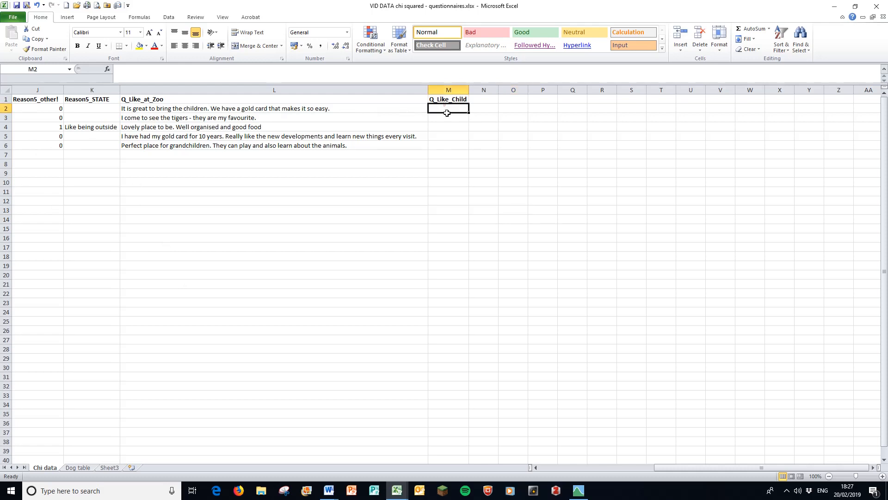
text(1)
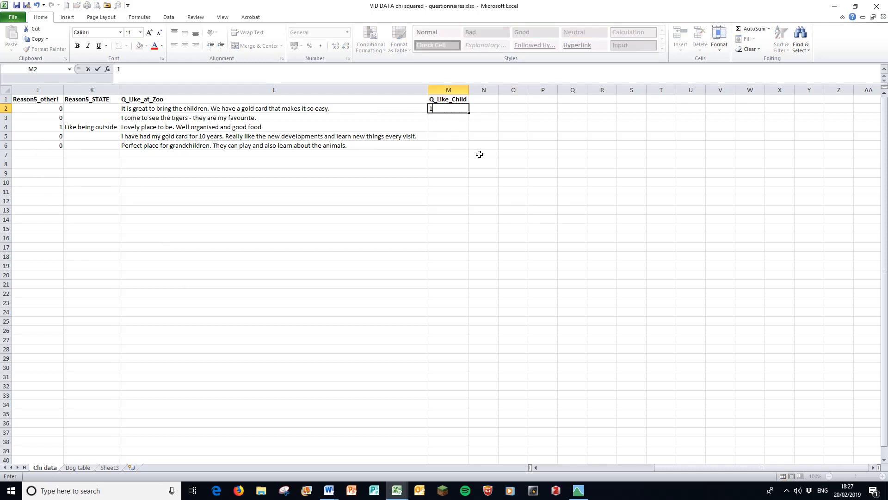
key(Return)
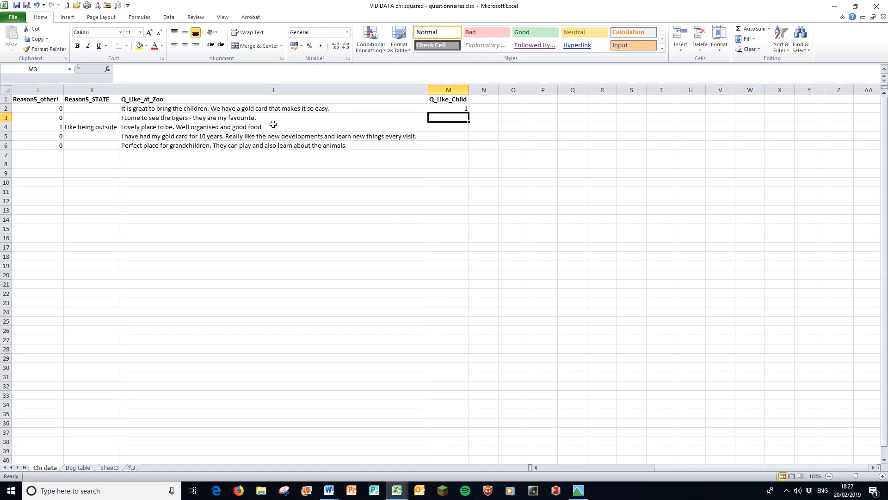
text(0)
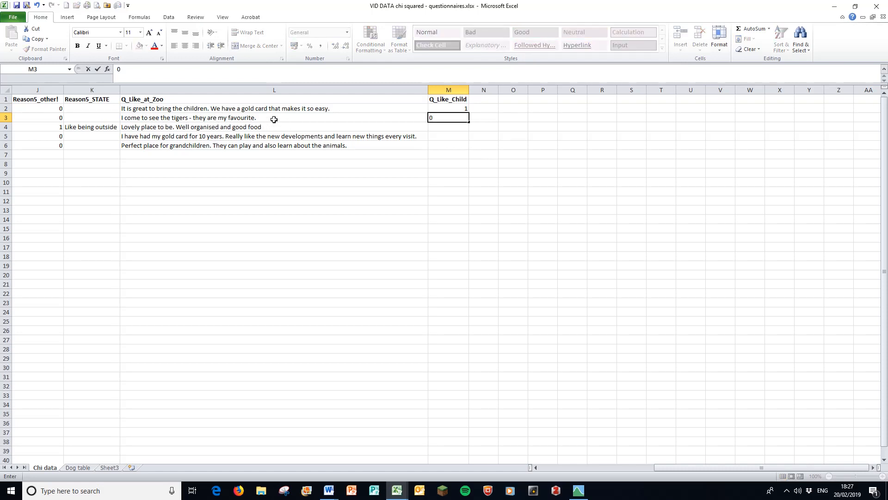
key(Return)
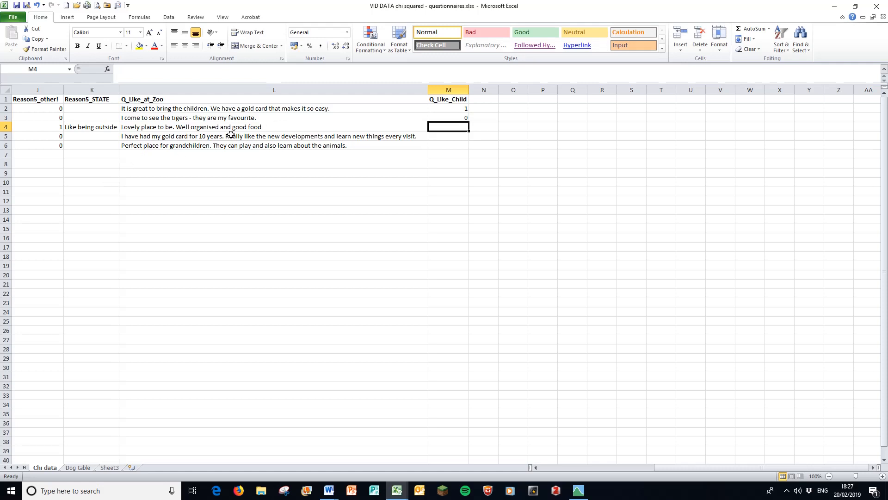
text(0)
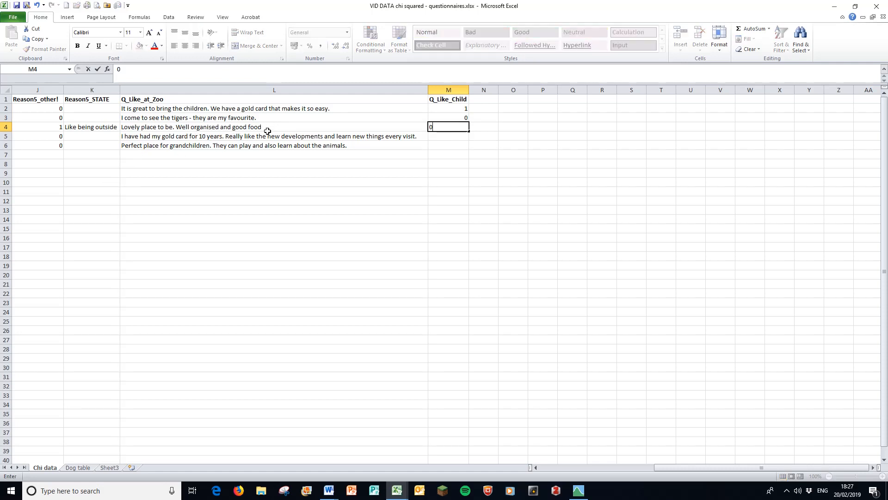
key(Return)
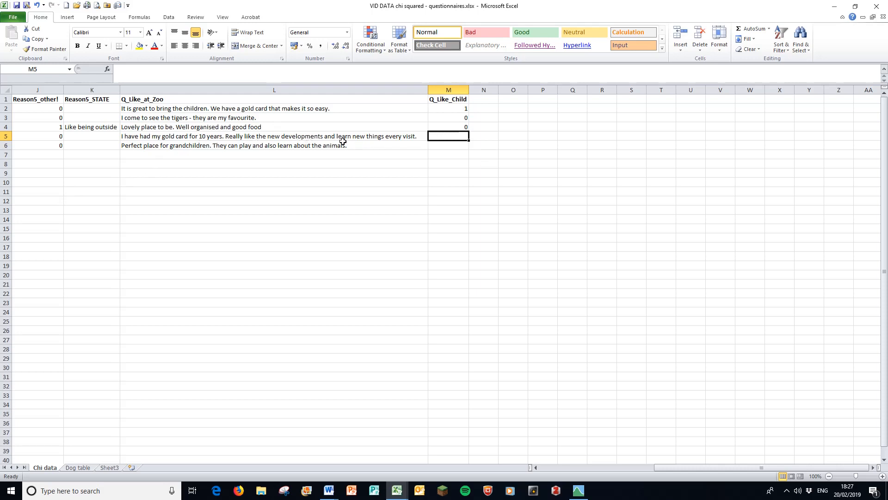
text(0)
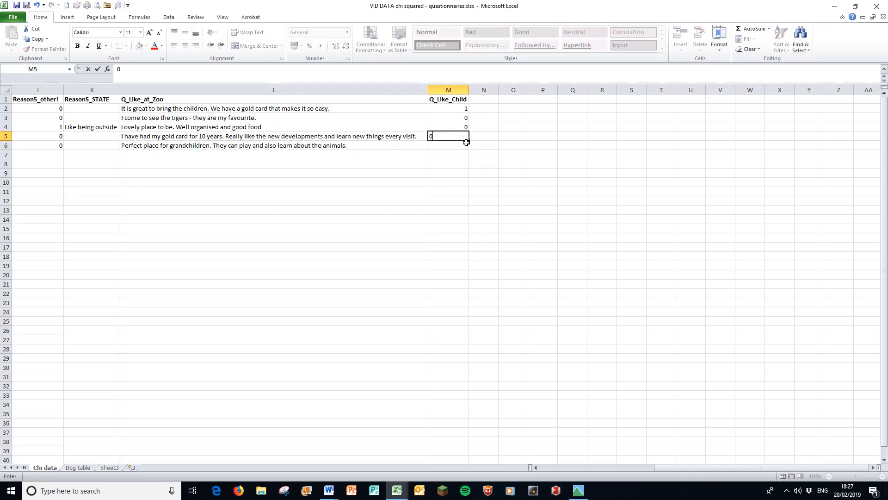
click(438, 173)
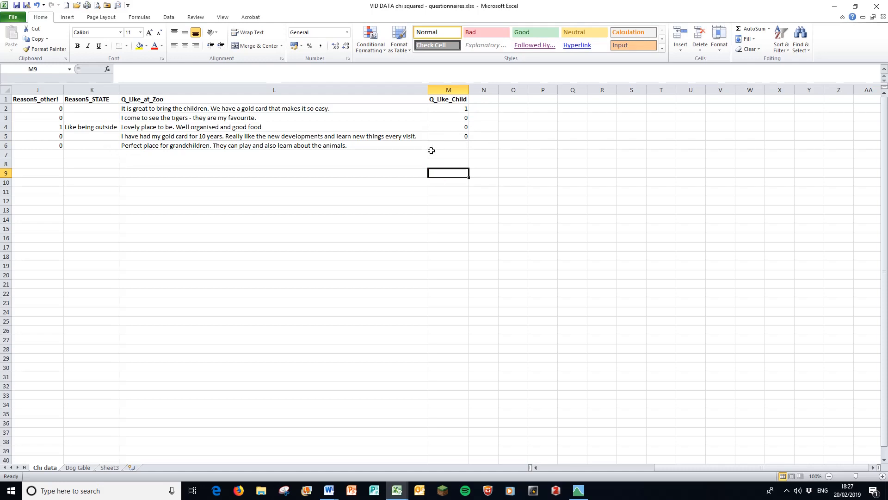
click(451, 145)
text(1)
- Add the header Q_GoldCard in cell N1 and widen the column to fit it
click(485, 98)
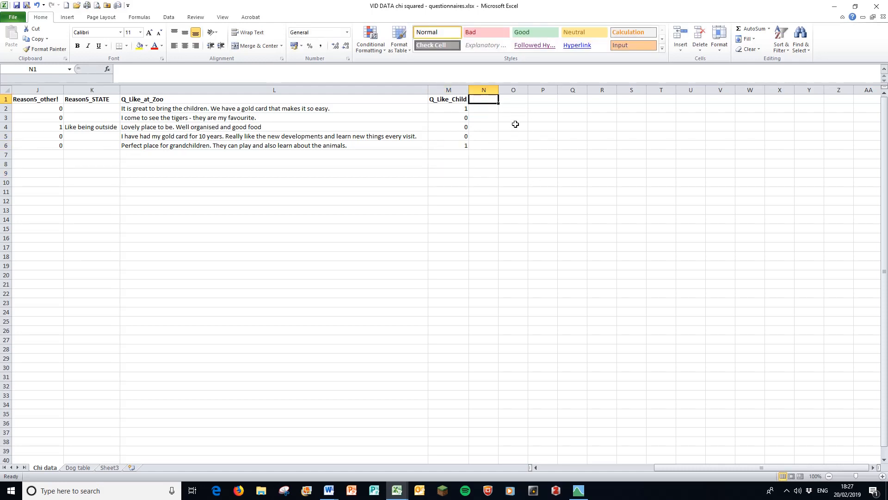
text(Q_)
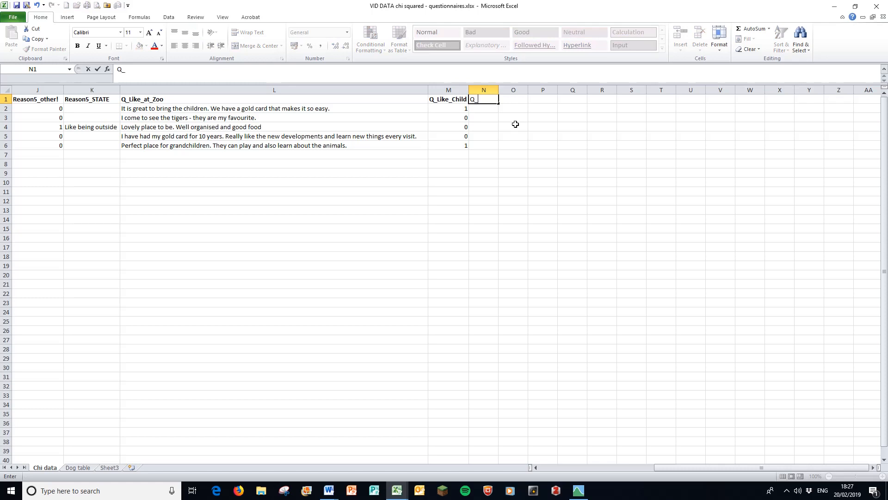
text(GoldCol)
text(d)
key(BackSpace)
key(BackSpace)
key(BackSpace)
text(ard)
key(Return)
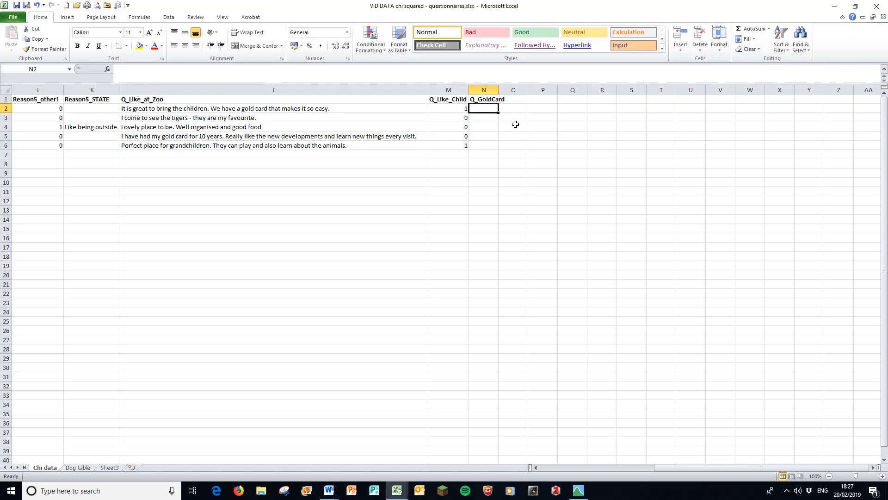
drag(498, 90, 507, 90)
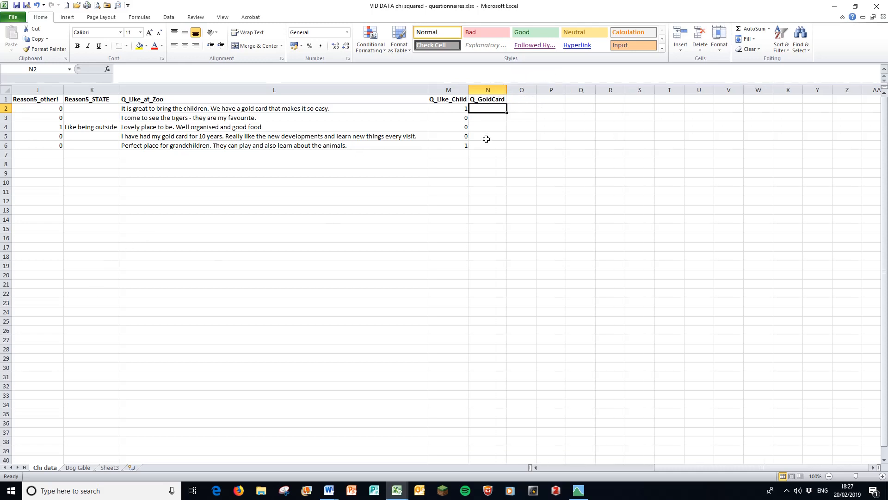
- Code the five comments under Q_GoldCard in N2:N6 as 1, 0, 0, 1 and 0
text(1)
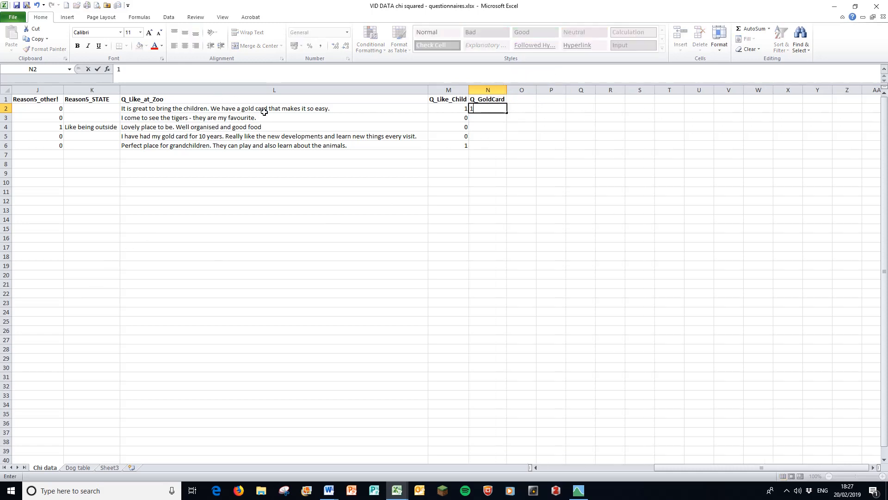
key(Return)
text(0)
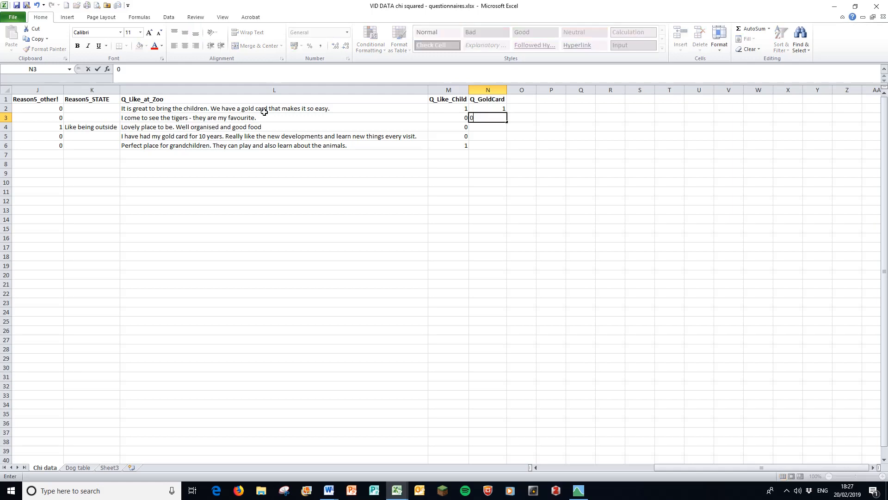
key(Return)
text(0)
key(Return)
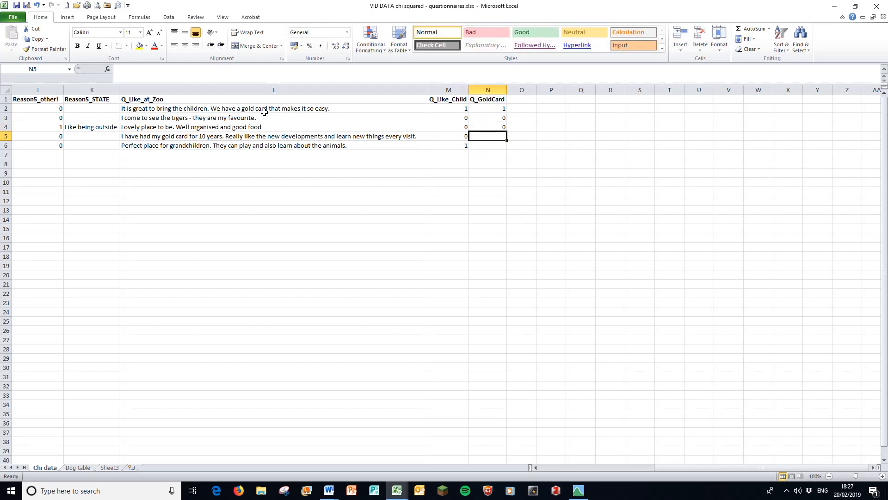
text(1)
key(Return)
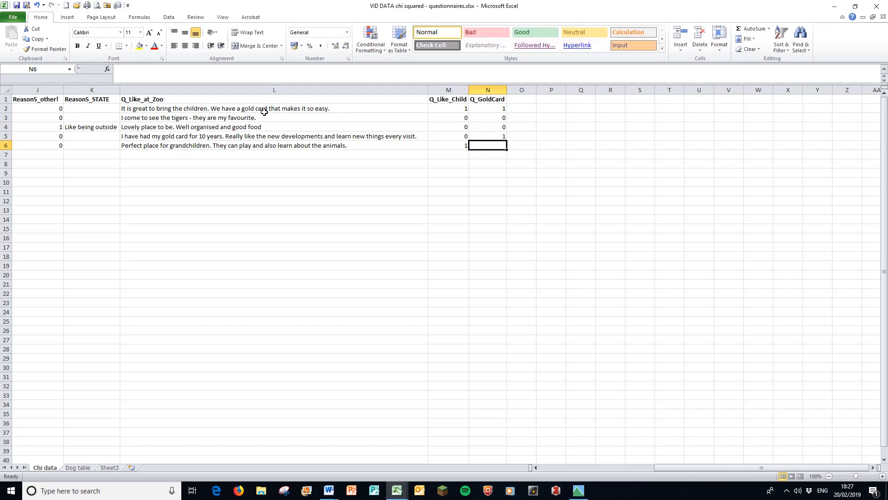
text(0)
key(Return)
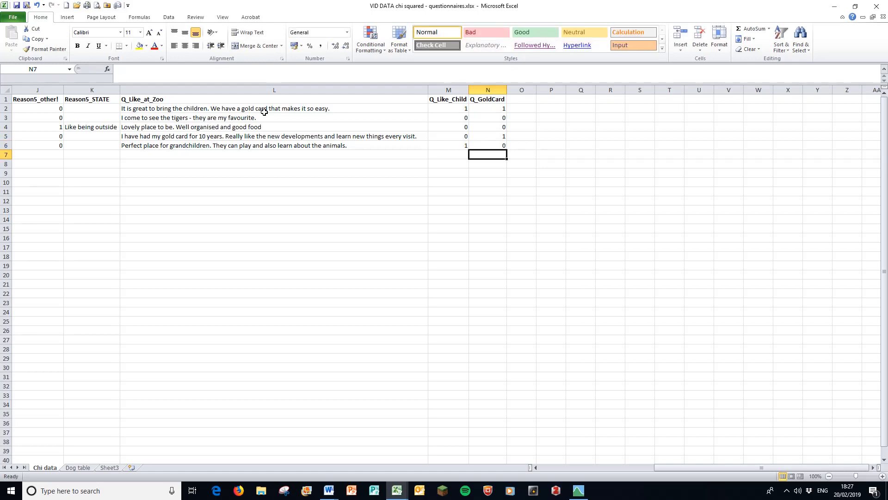
- Add the header Q_Education in cell O1 and fit the column width to it
click(525, 98)
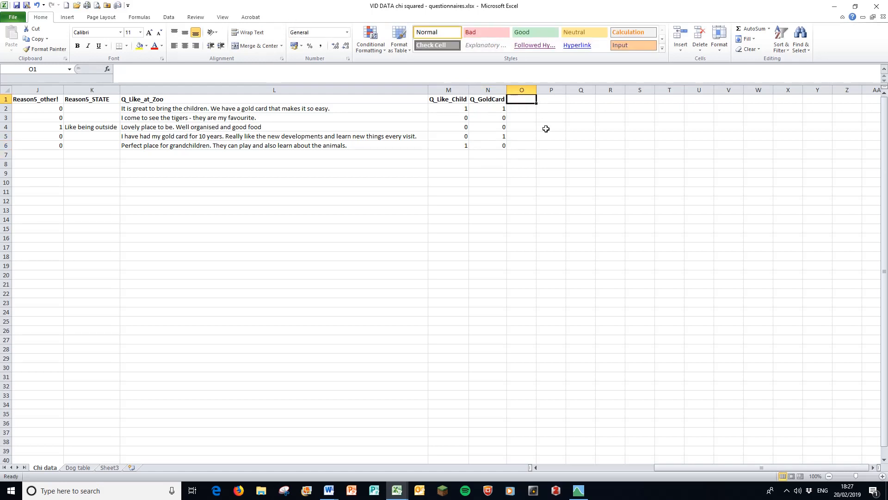
text(Q_)
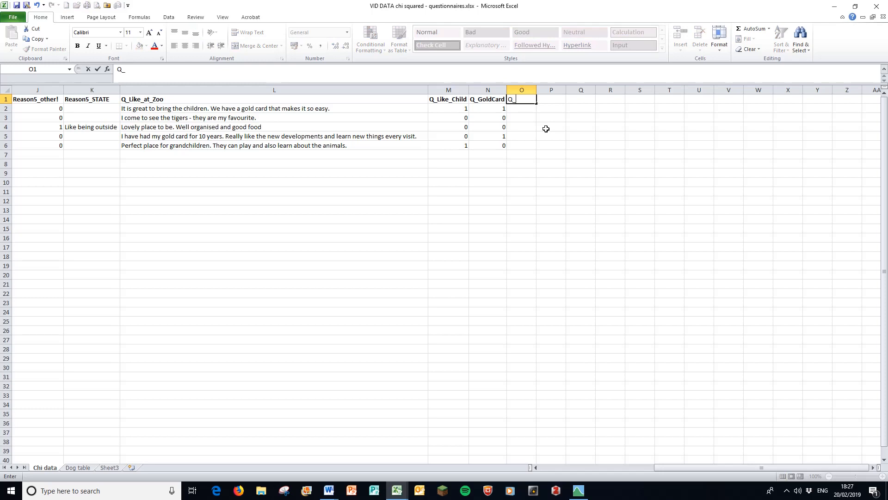
text(Education)
click(535, 154)
double_click(537, 90)
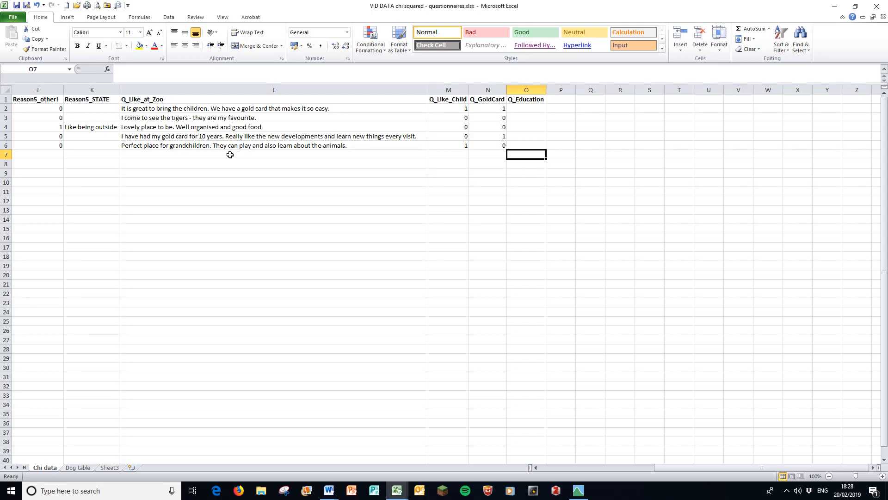
- Code the five comments under Q_Education in O2:O6 as 0, 0, 0, 1 and 1
click(520, 109)
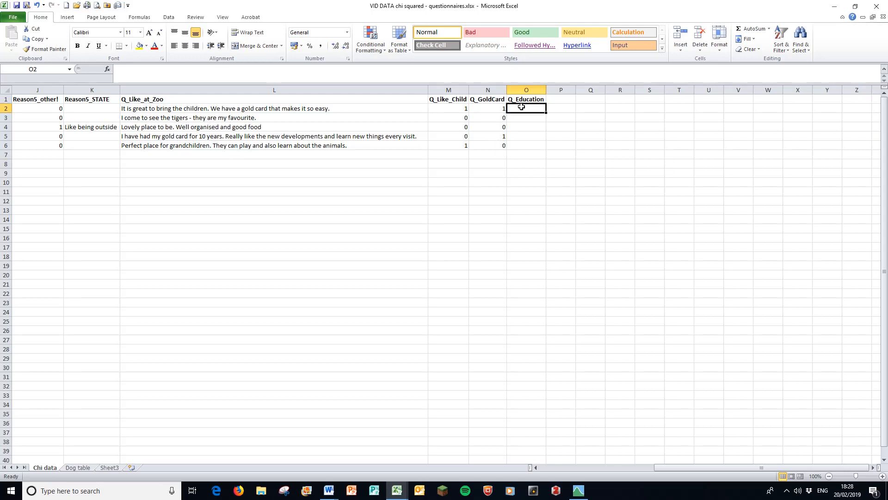
text(0)
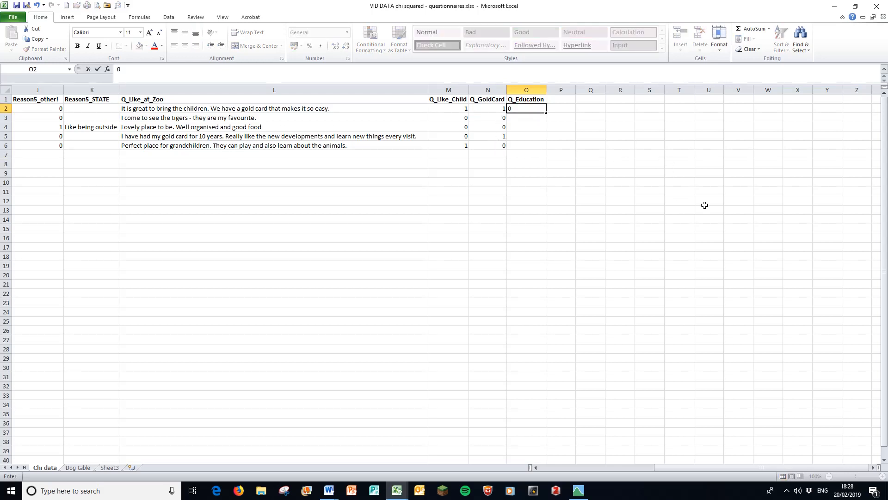
key(Return)
text(0)
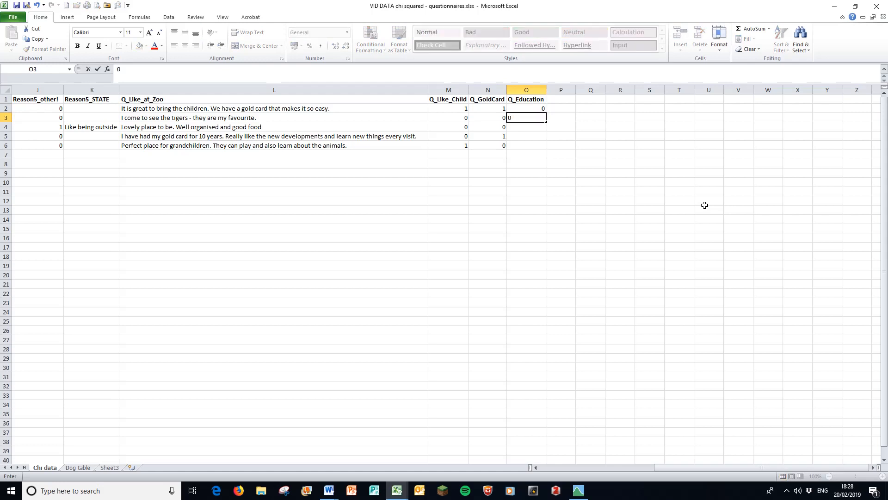
key(Return)
text(0)
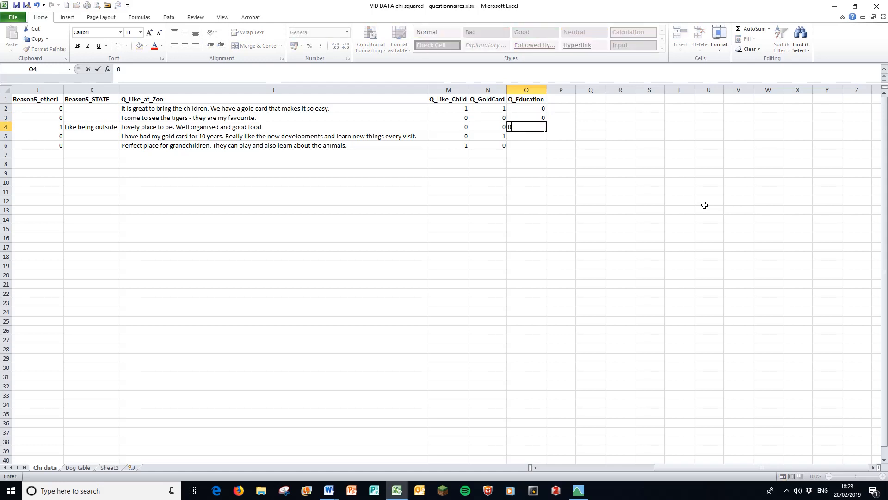
key(Return)
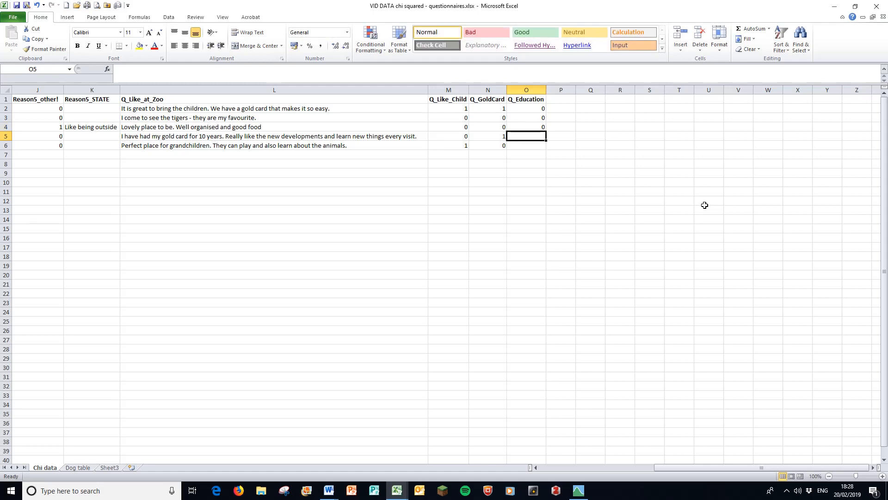
text(1)
key(Return)
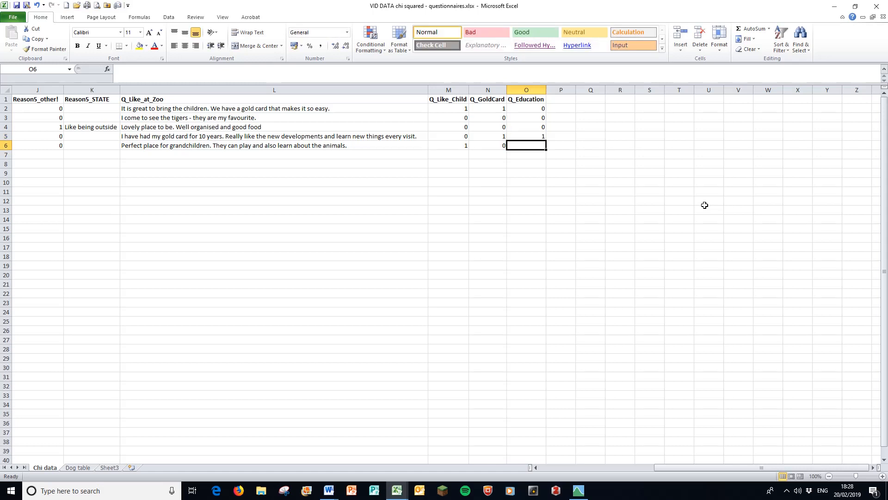
text(1)
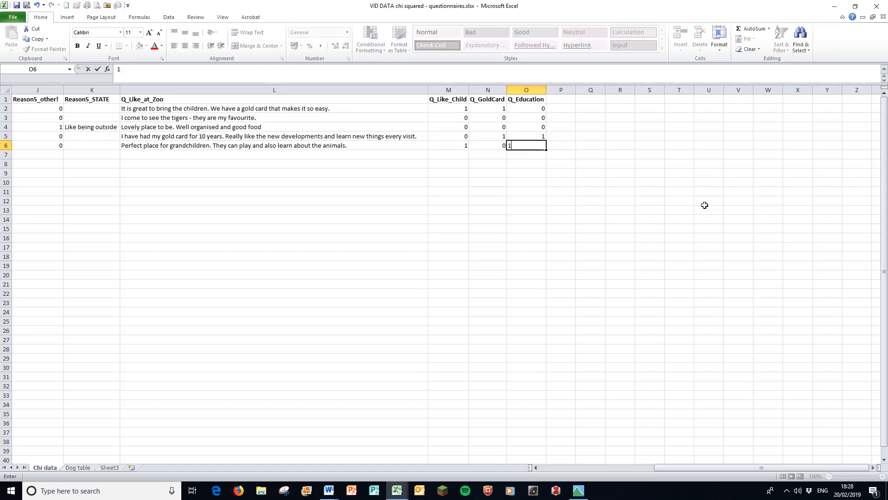
key(Return)
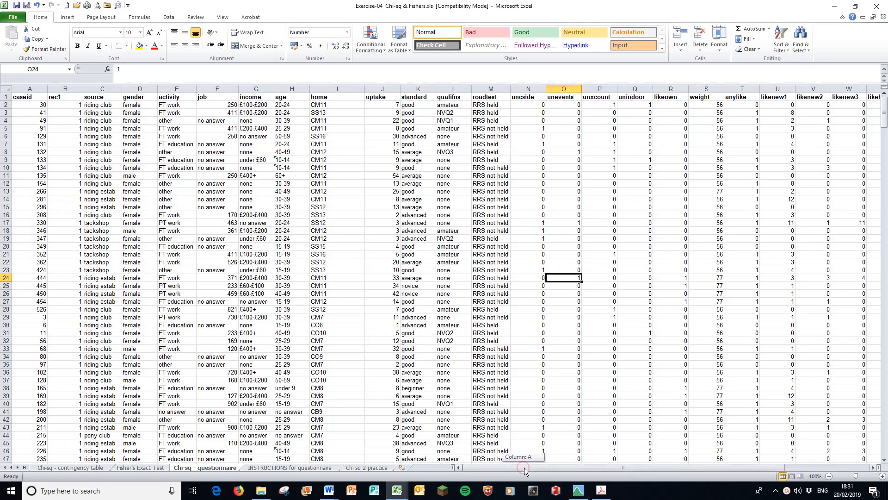
- Examine the Chi-sq - questionnaire sheet's layout in the Exercise-04 workbook: individual respondent rows, variable columns B to M, and coded answer columns N to W
drag(523, 467, 467, 476)
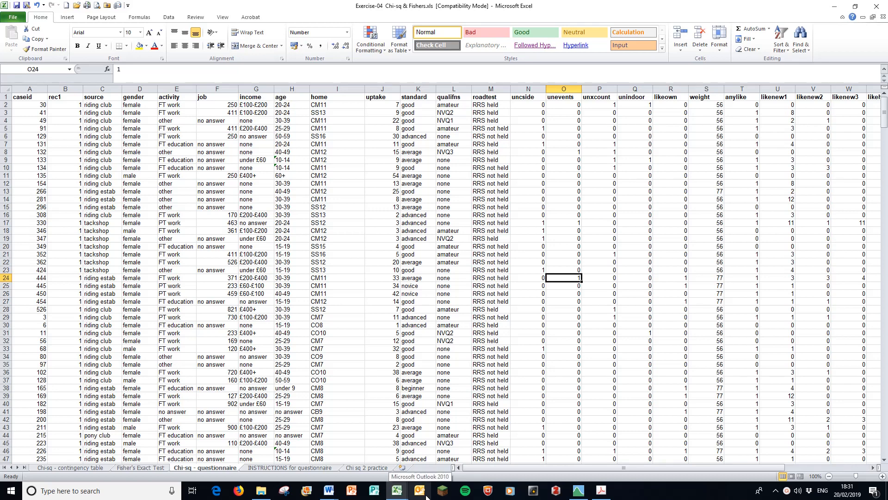
click(4, 105)
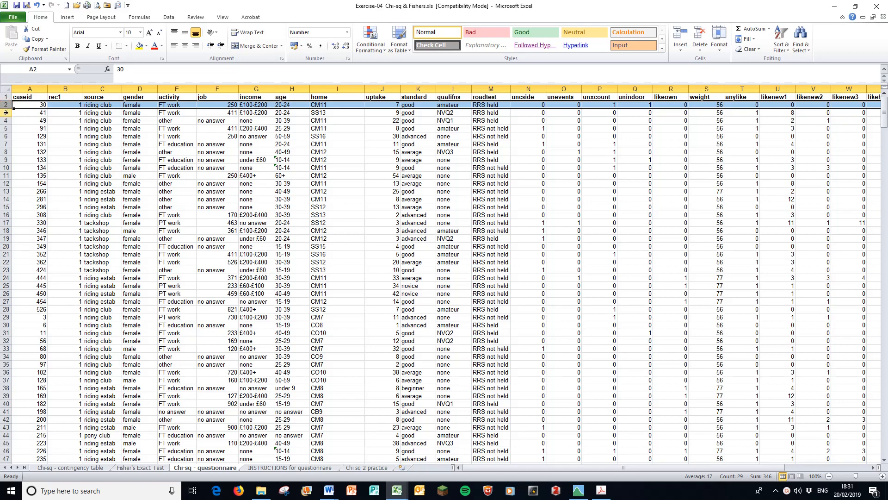
click(6, 113)
click(7, 120)
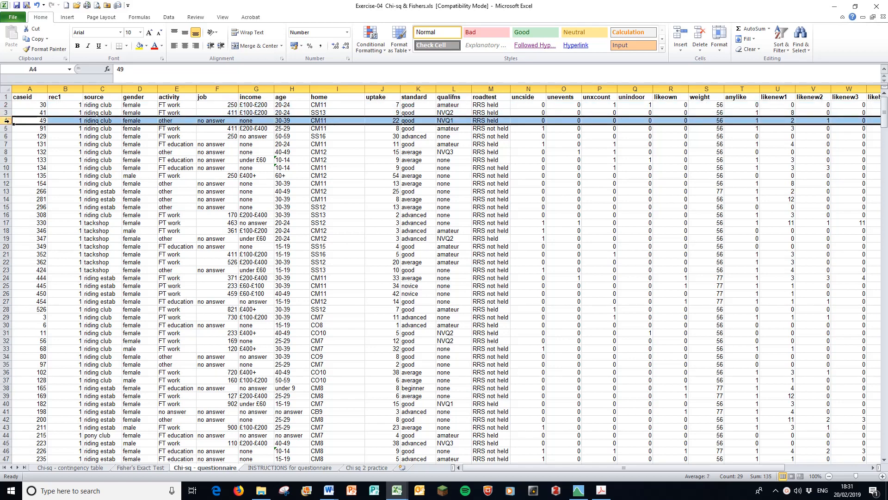
click(30, 105)
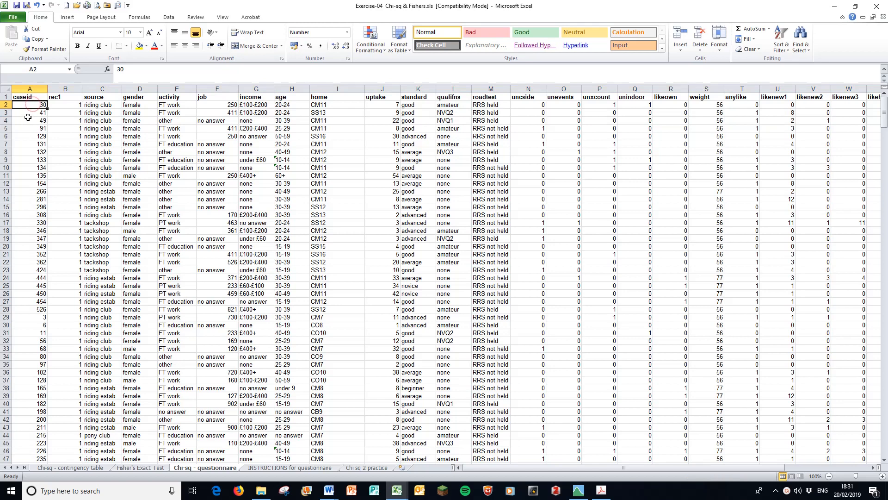
click(65, 89)
click(100, 89)
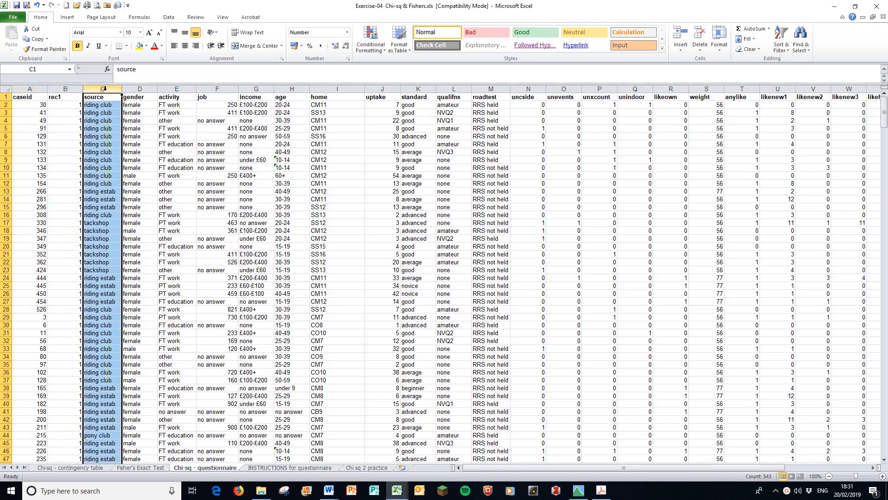
click(137, 88)
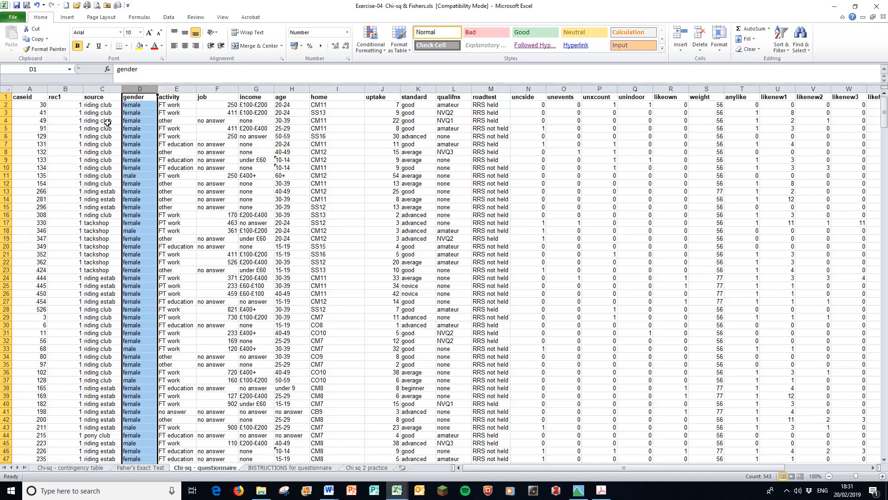
drag(72, 89, 488, 95)
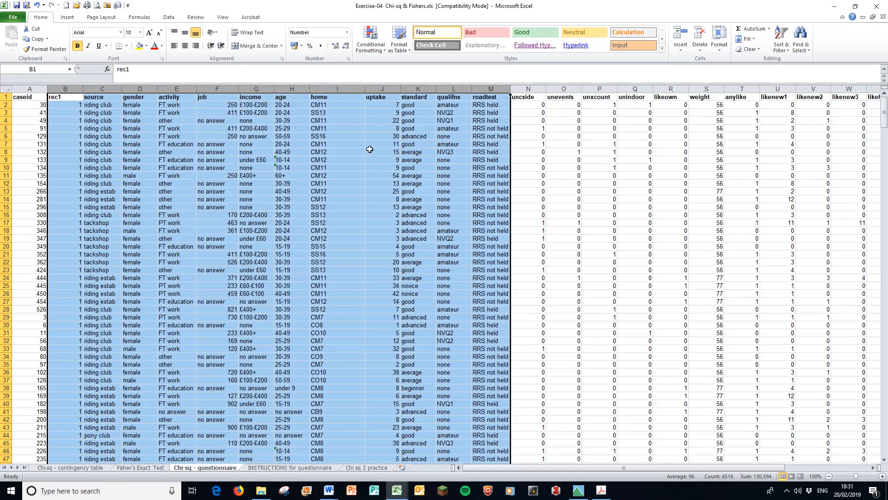
click(632, 199)
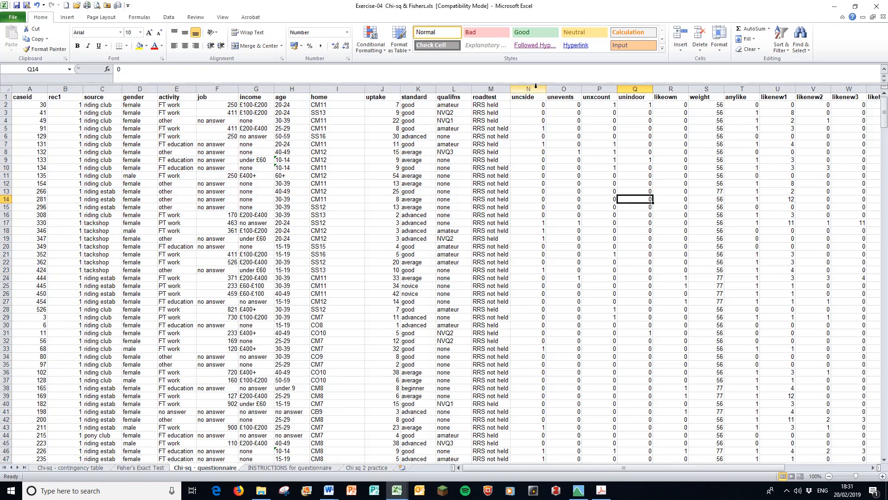
drag(529, 89, 846, 88)
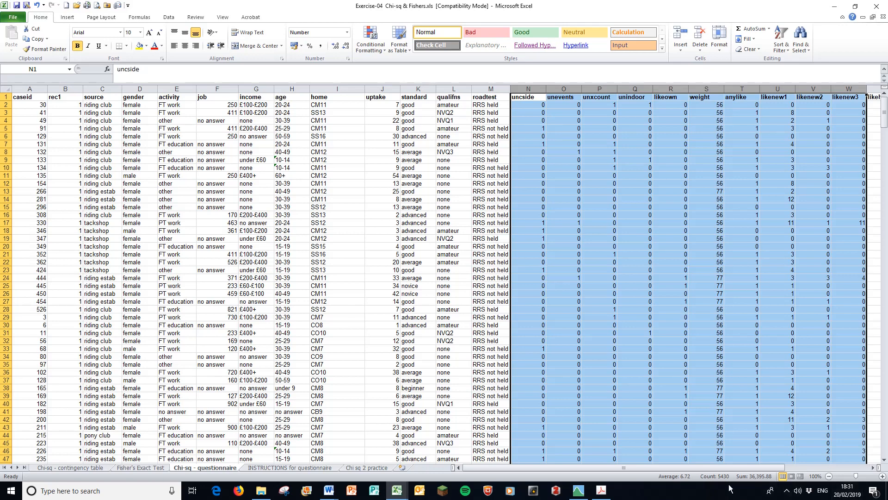
- Switch to the free-roaming dogs and cats paper in Adobe Acrobat Pro and go to page 32
click(609, 494)
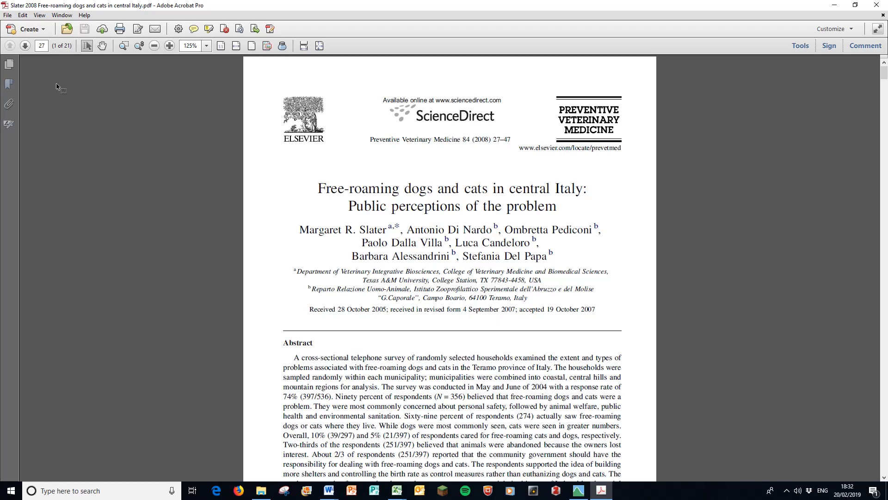
click(42, 46)
click(32, 122)
text(32)
key(Return)
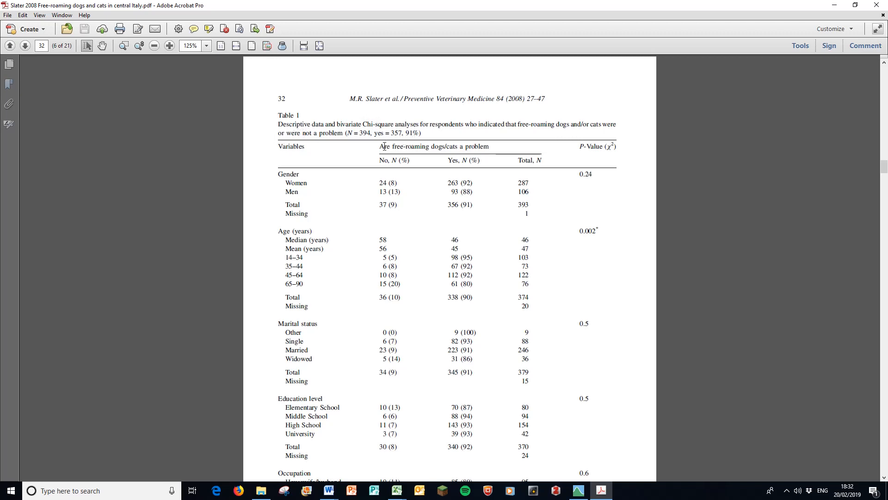
- Highlight the heading "Are free-roaming dogs/cats a problem" in Table 1 and review the table's variables across pages 32 and 33
drag(379, 147, 492, 147)
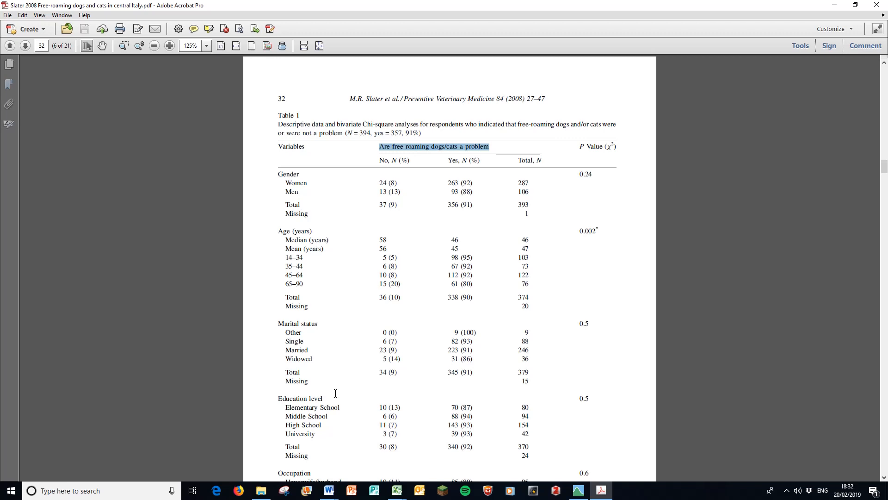
scroll(332, 208, down, 2)
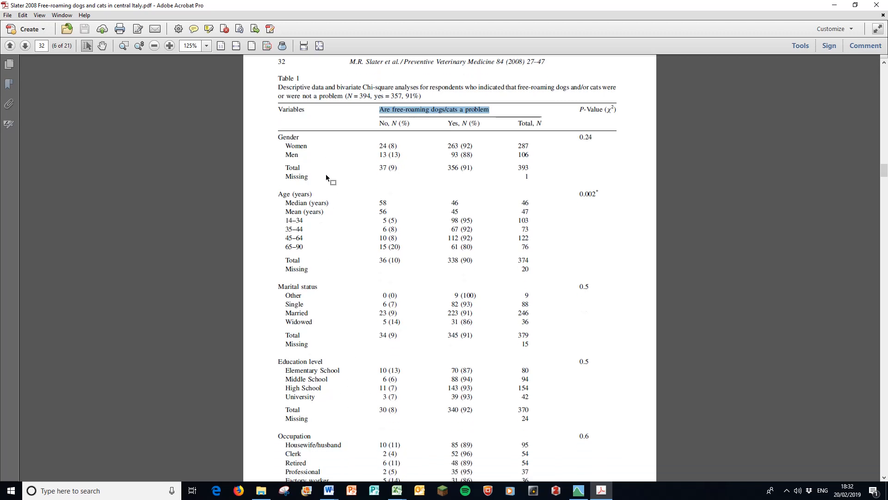
scroll(326, 176, down, 20)
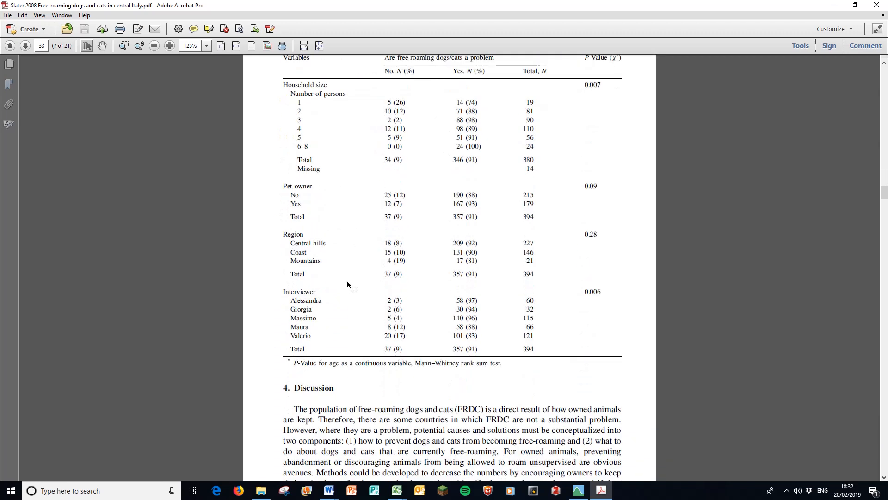
scroll(347, 284, up, 20)
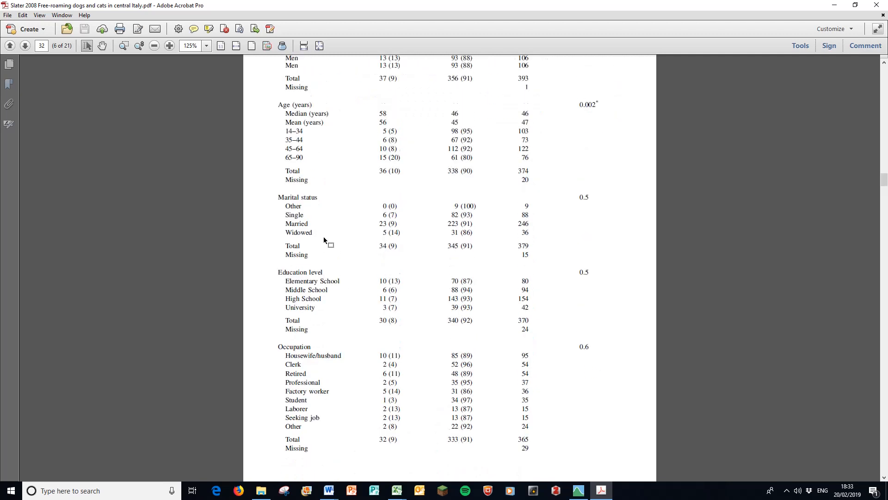
scroll(323, 236, up, 4)
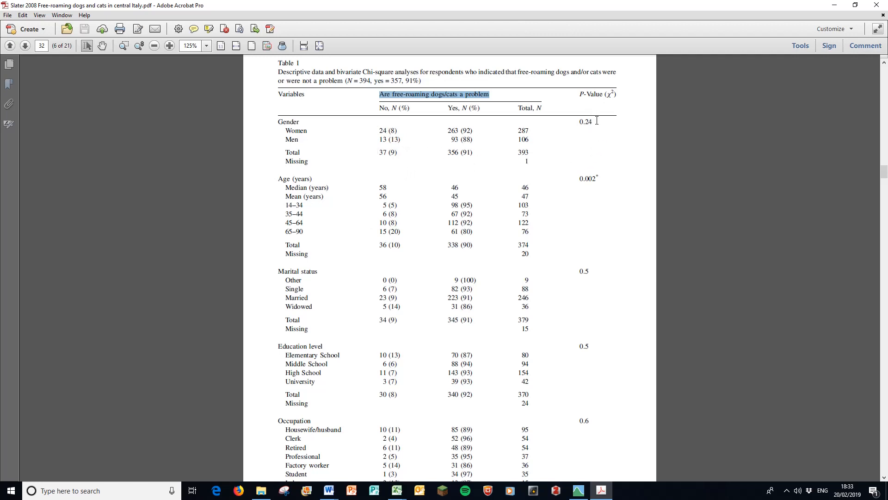
- Highlight the Gender and Age (years) lines with their p-values in Table 1, and the total number of women
click(291, 123)
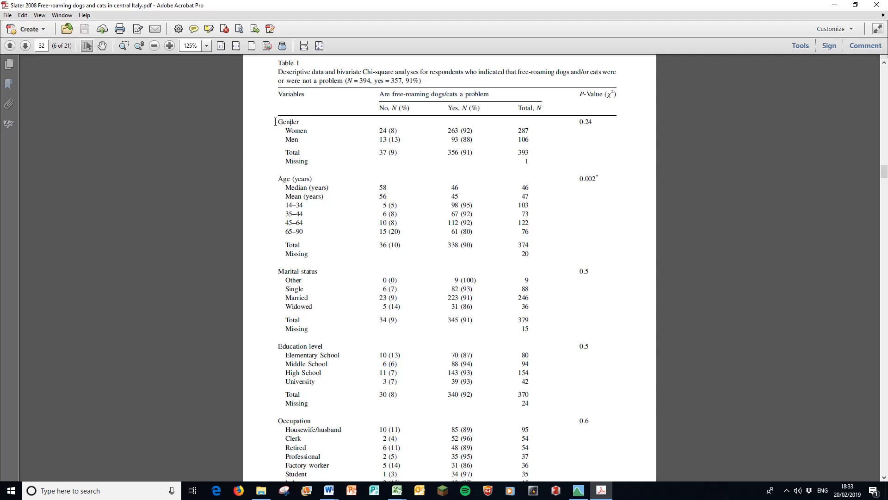
drag(275, 122, 595, 125)
drag(278, 179, 601, 180)
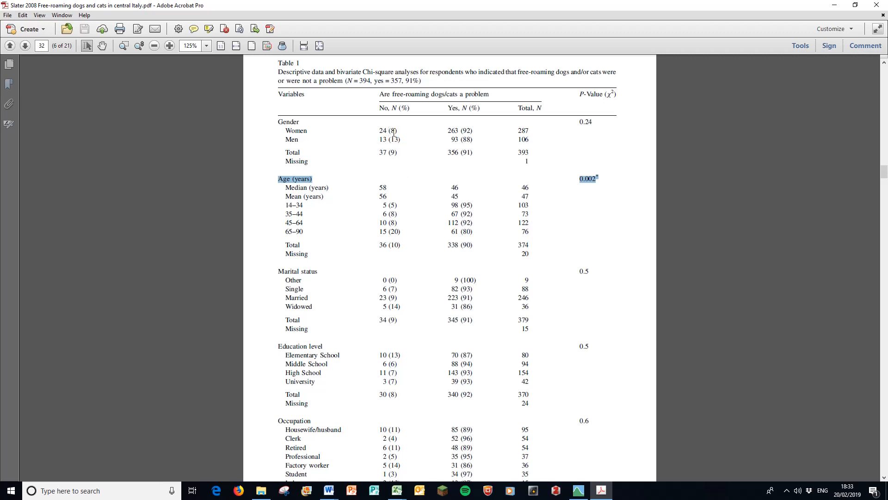
double_click(525, 130)
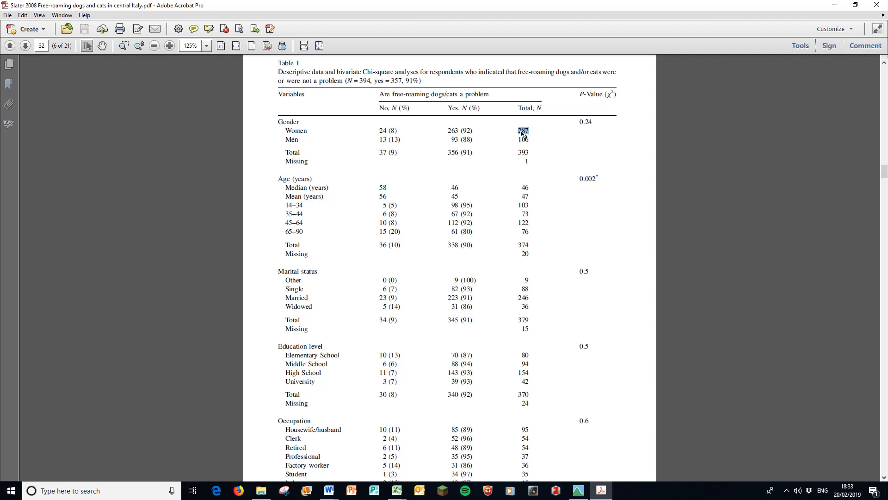
- Highlight the No, Yes and Total figures in the Women row of Table 1
drag(524, 134, 378, 130)
click(394, 132)
double_click(395, 131)
double_click(469, 130)
drag(516, 129, 530, 130)
- Switch to Document1 in Microsoft Word and highlight the Gender p-value in its simplified version of Table 1
mouse_move(328, 489)
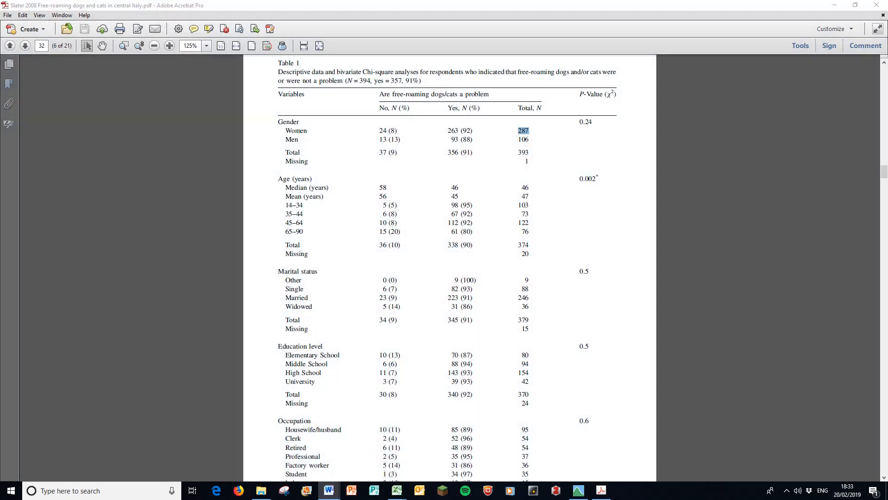
click(373, 453)
double_click(418, 53)
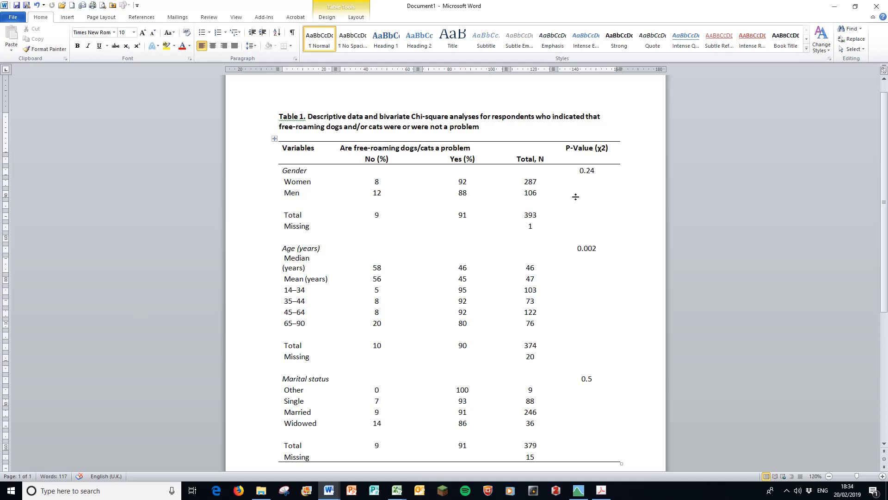
drag(578, 170, 596, 170)
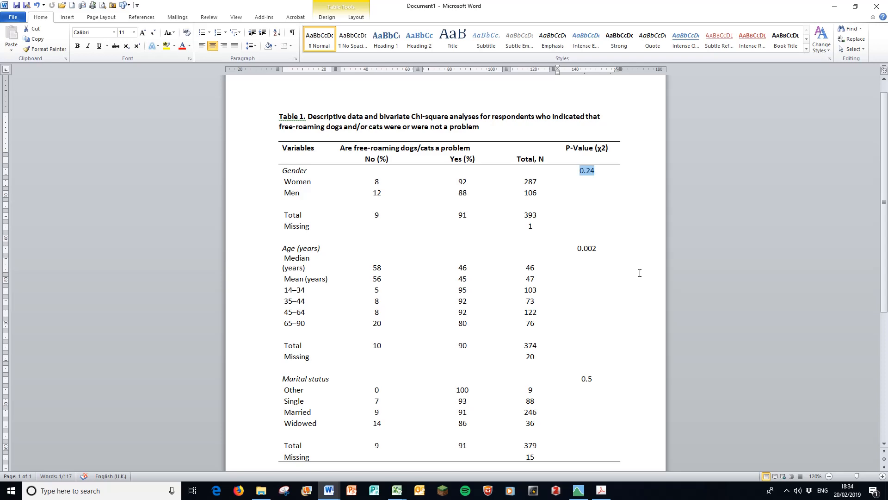
- Switch to the Exercise-04 workbook in Excel and point out the age column and the uncside header on the questionnaire sheet
key(alt+Tab)
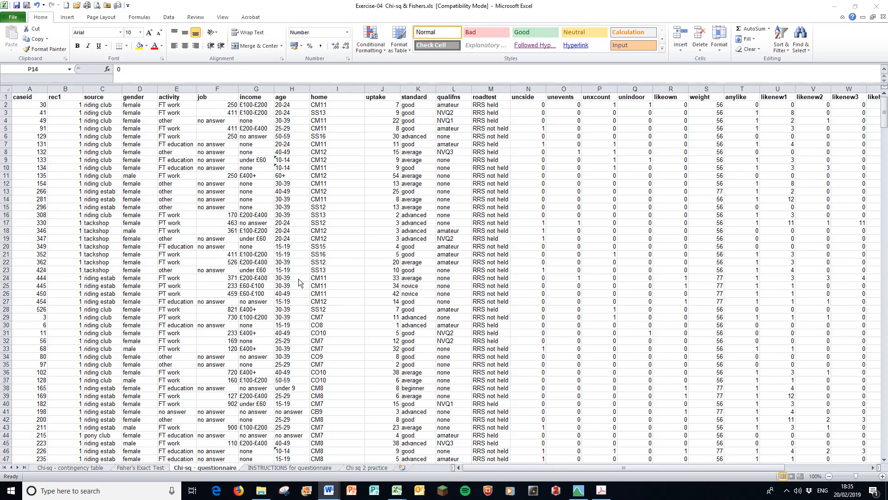
click(294, 85)
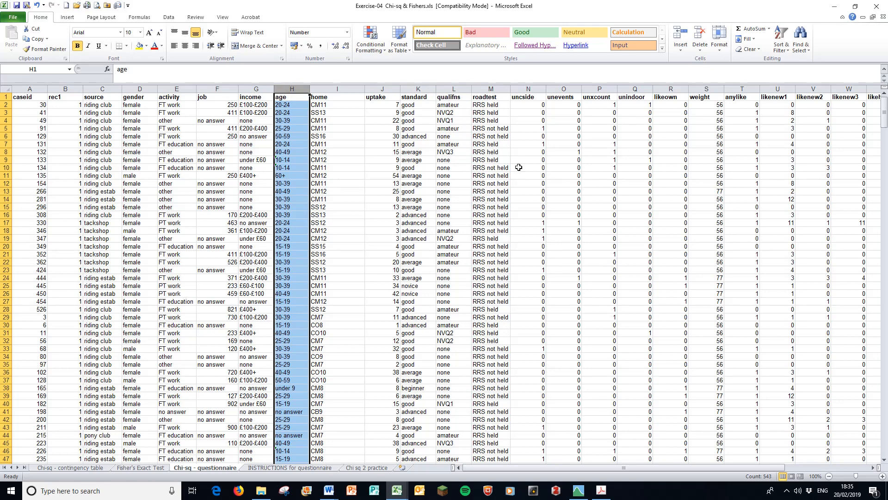
click(528, 98)
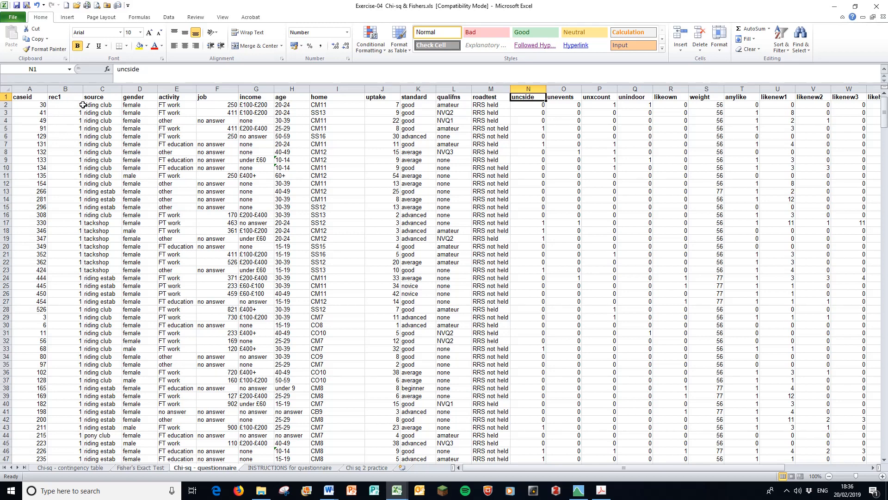
- Append an exclamation mark to the headers rec1, source, gender and activity in cells B1 to E1
click(71, 95)
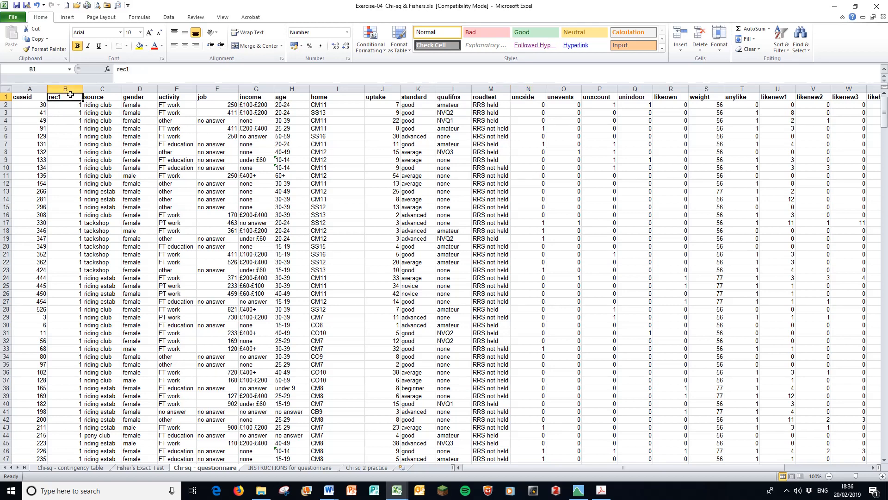
click(154, 71)
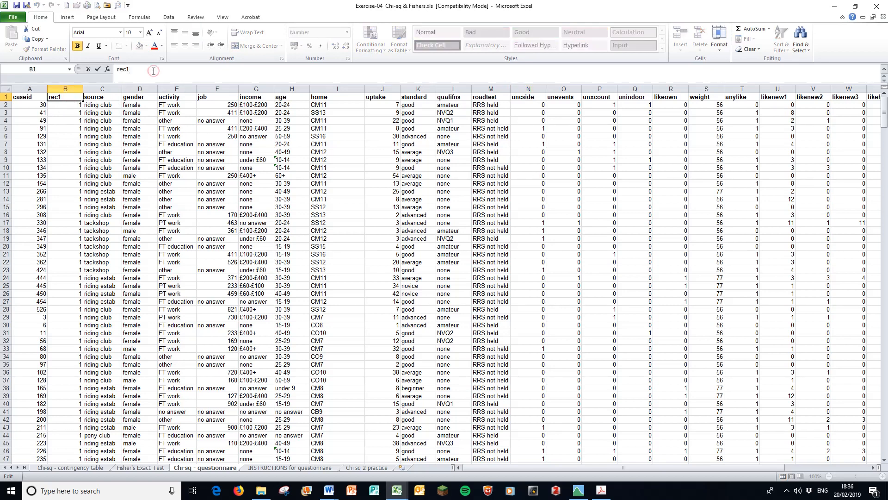
text(!)
click(91, 95)
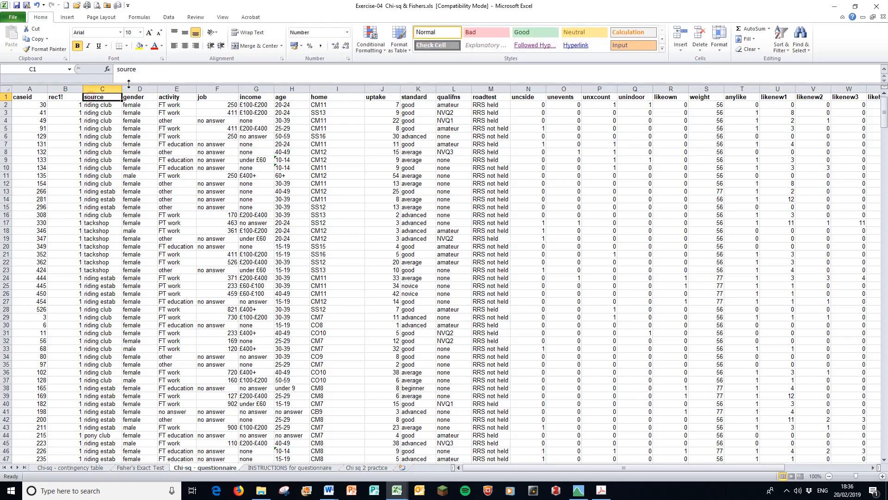
click(148, 71)
text(!)
click(137, 97)
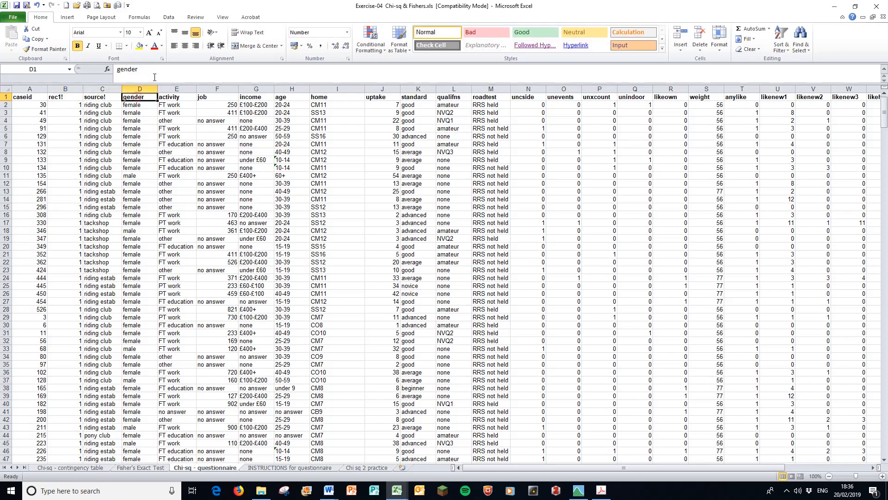
click(147, 71)
text(!)
click(172, 98)
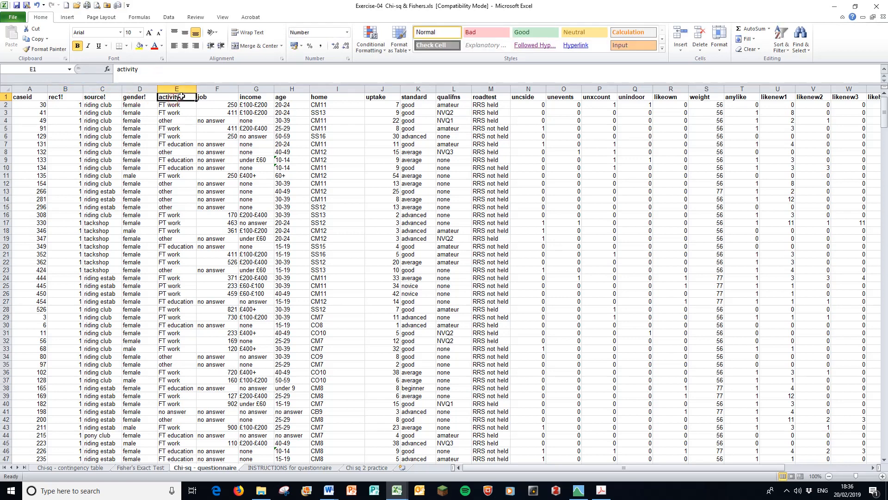
click(147, 71)
text(!)
click(181, 129)
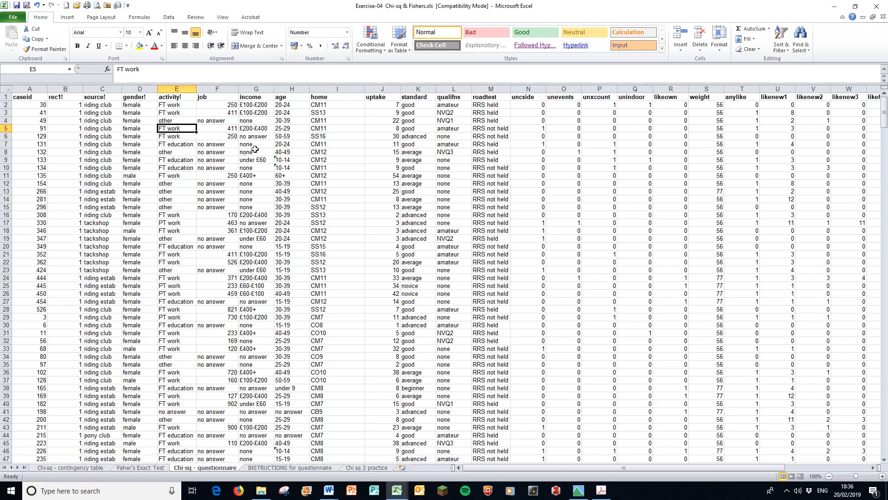
- Copy the entire data range of the Chi-sq - questionnaire sheet
click(382, 161)
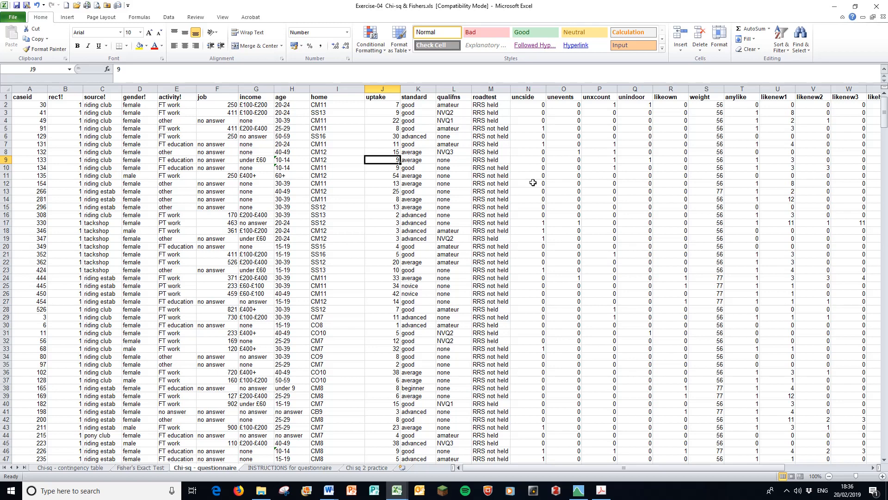
key(ctrl+a)
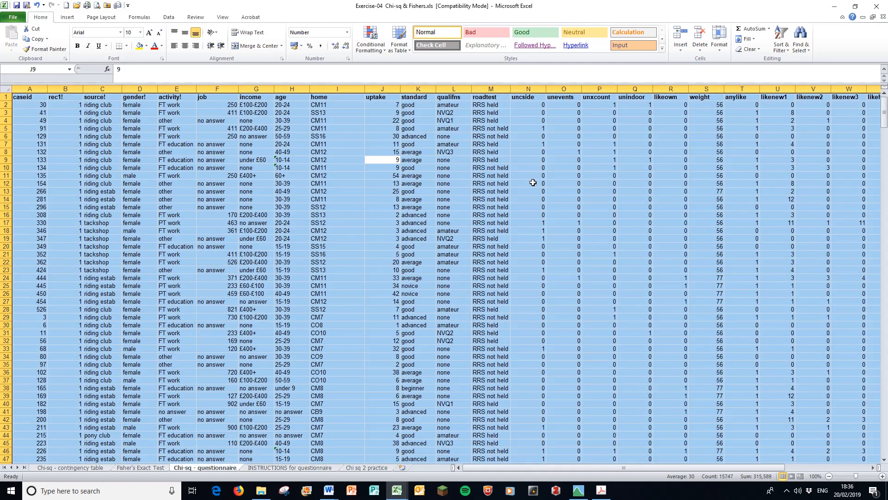
key(ctrl+c)
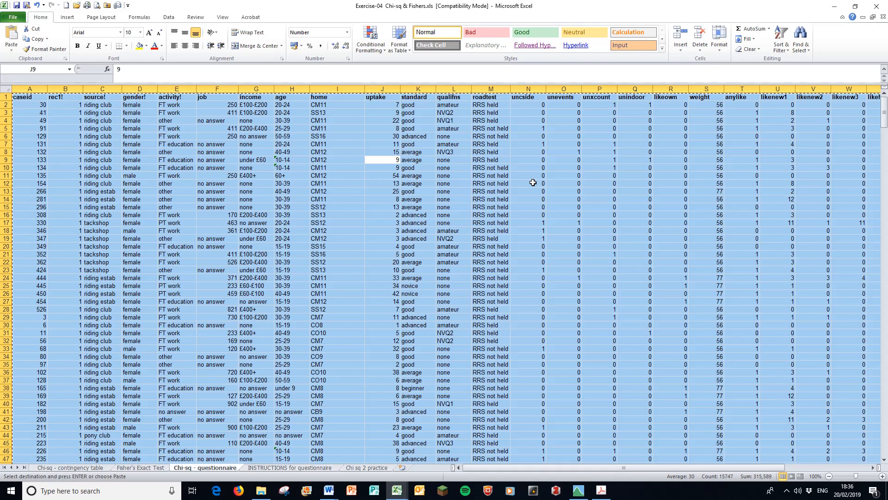
- Switch to Genstat and create a new spreadsheet from the clipboard with default import options, converting all the suggested columns to factors
click(576, 495)
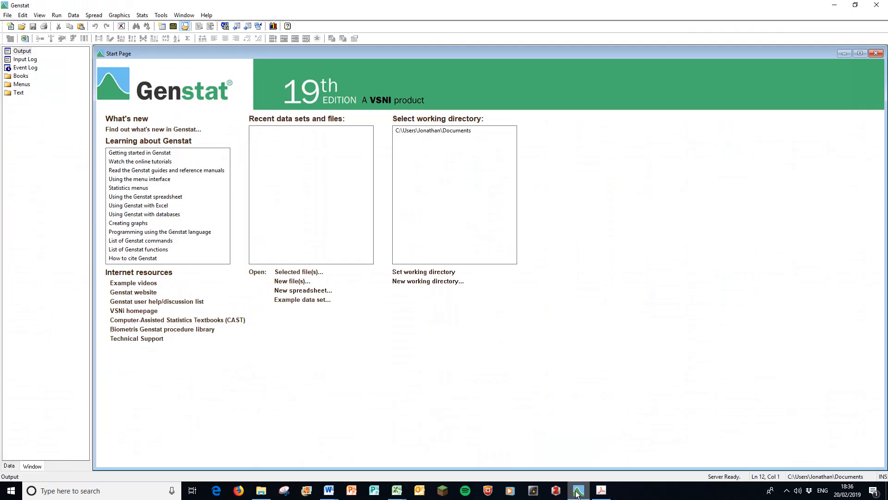
click(94, 16)
mouse_move(129, 26)
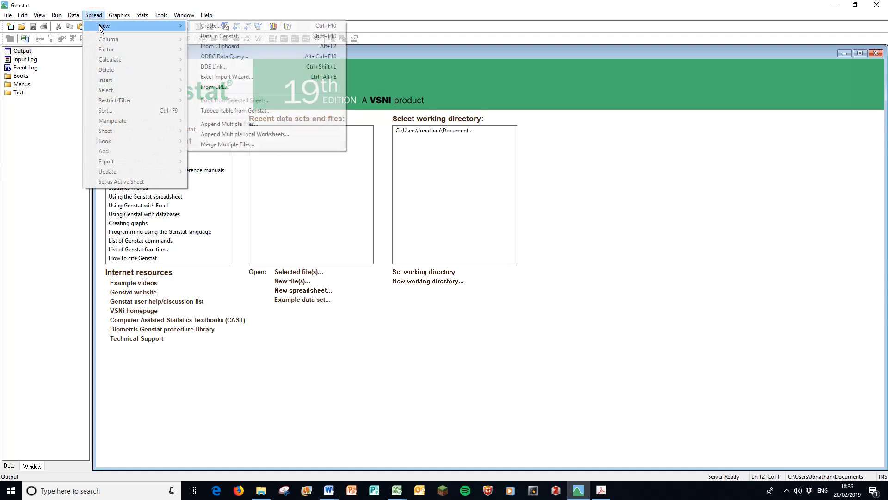
click(199, 46)
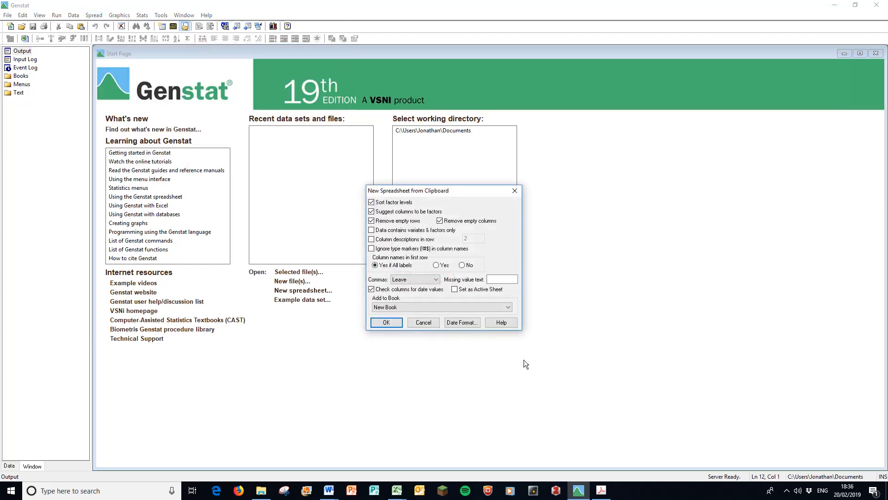
click(386, 322)
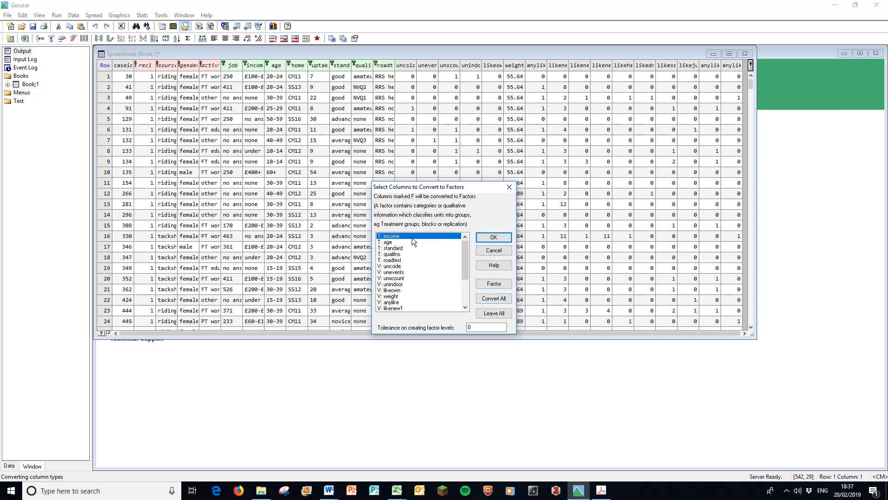
click(494, 298)
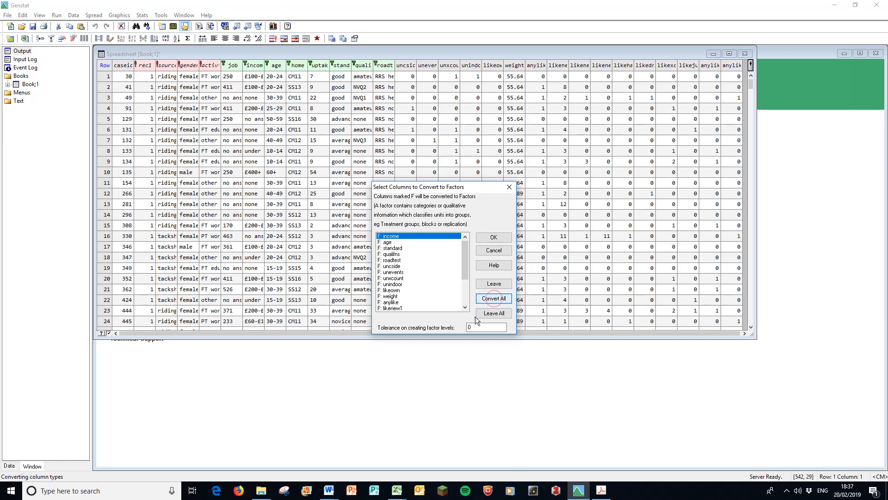
click(494, 237)
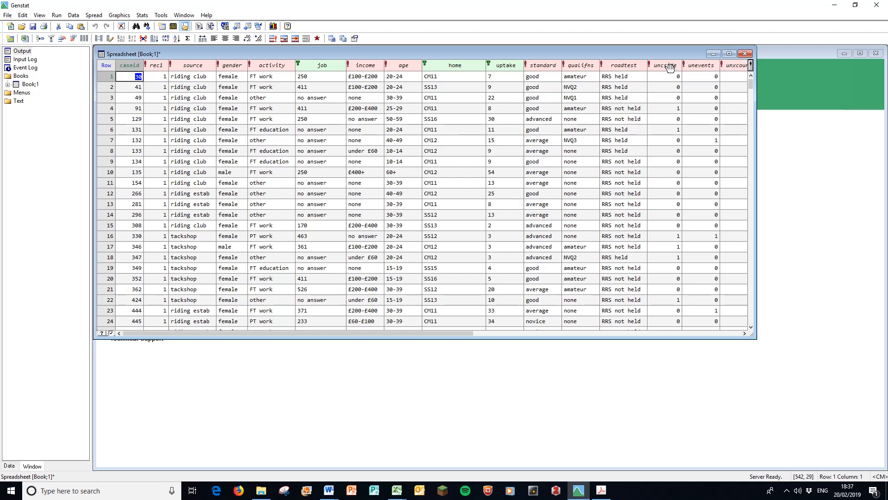
- Set up a Frequency Tables analysis with age and uncside as the groups
click(142, 15)
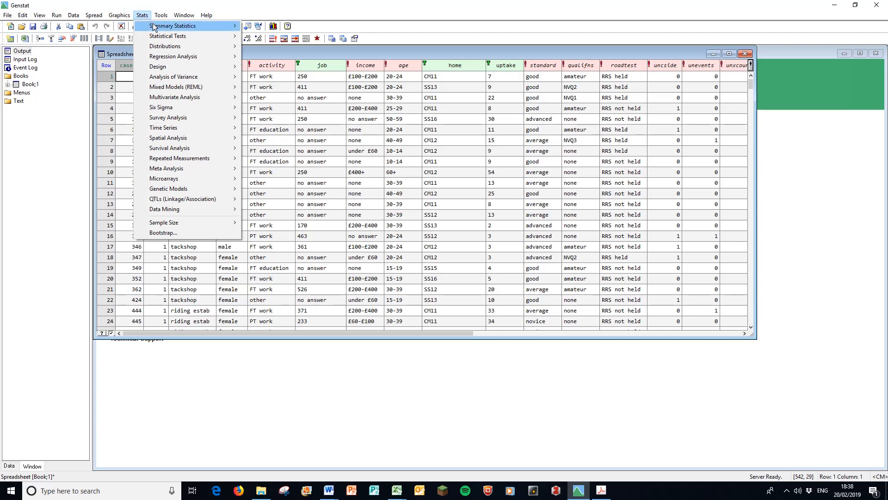
mouse_move(154, 28)
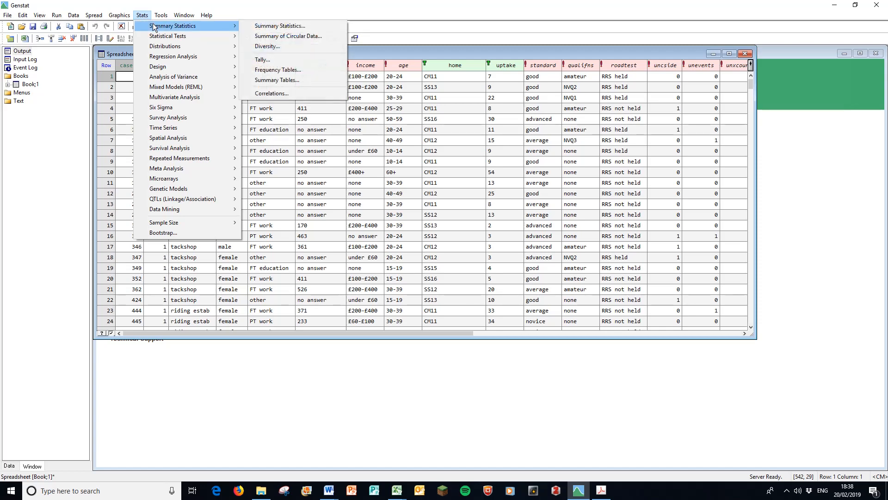
click(271, 70)
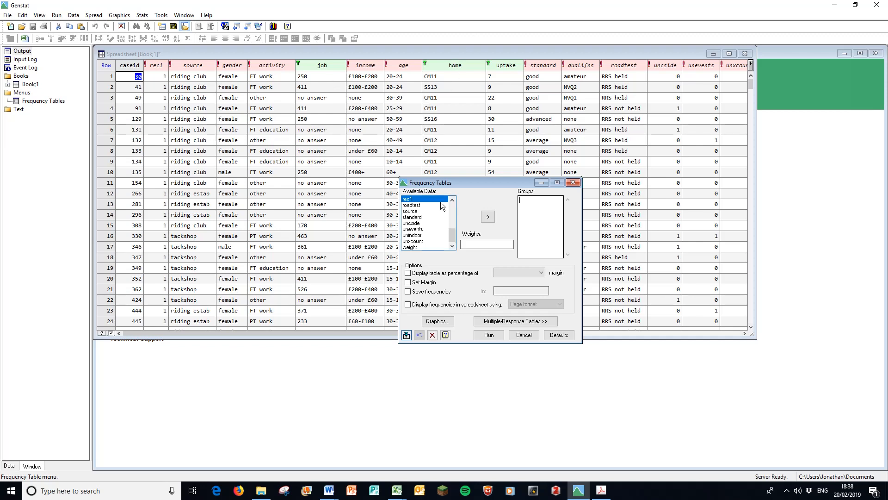
drag(452, 237, 457, 209)
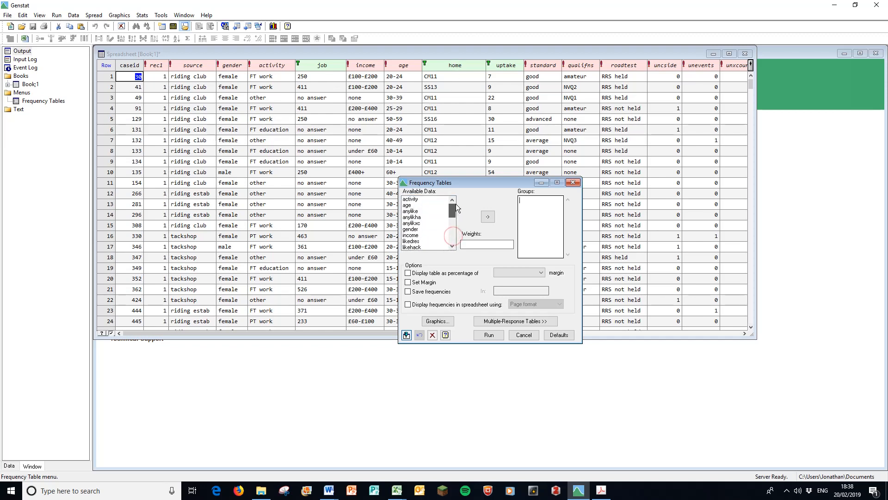
click(412, 204)
click(488, 215)
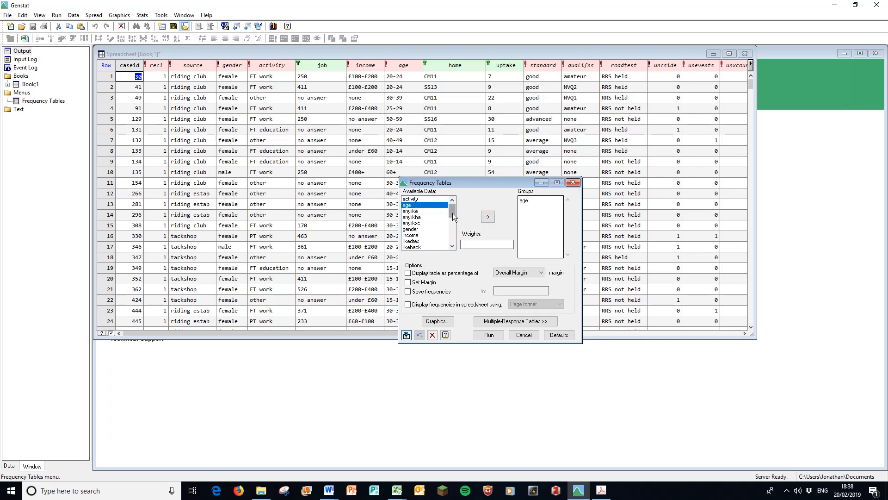
scroll(433, 234, down, 8)
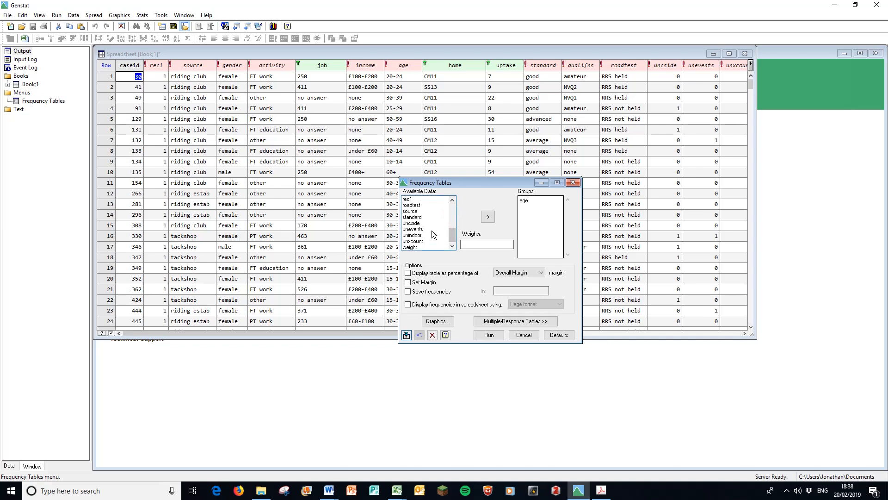
click(417, 223)
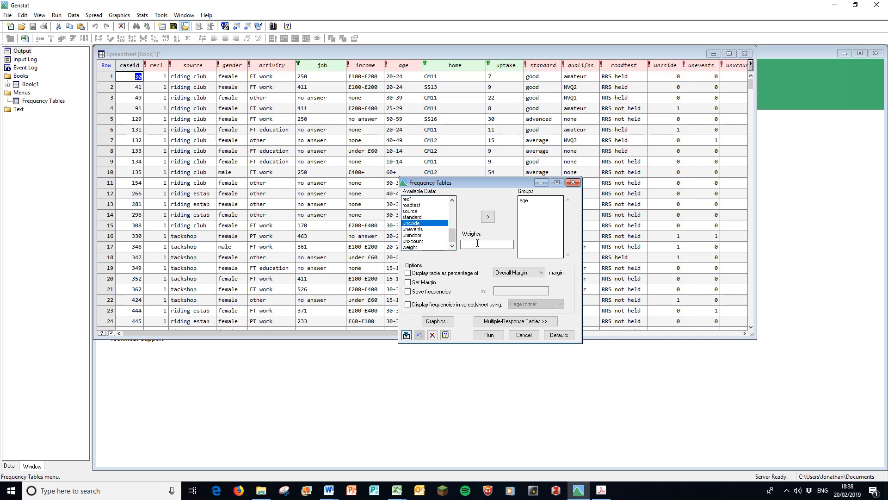
click(487, 220)
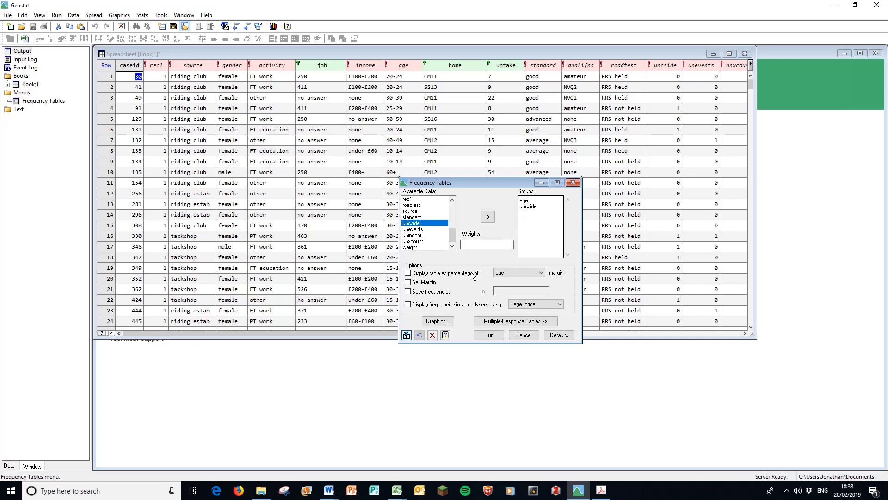
- Display the frequency table as a percentage of the age margin, include margins, and run the analysis
click(408, 273)
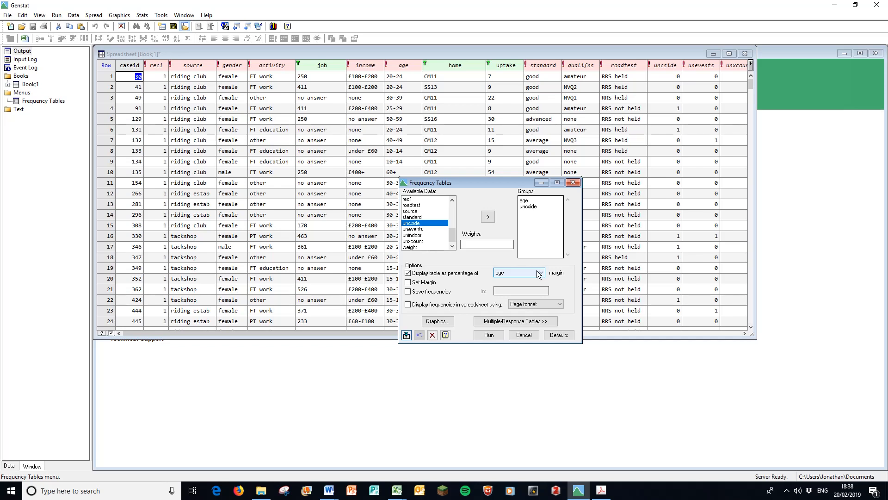
click(408, 282)
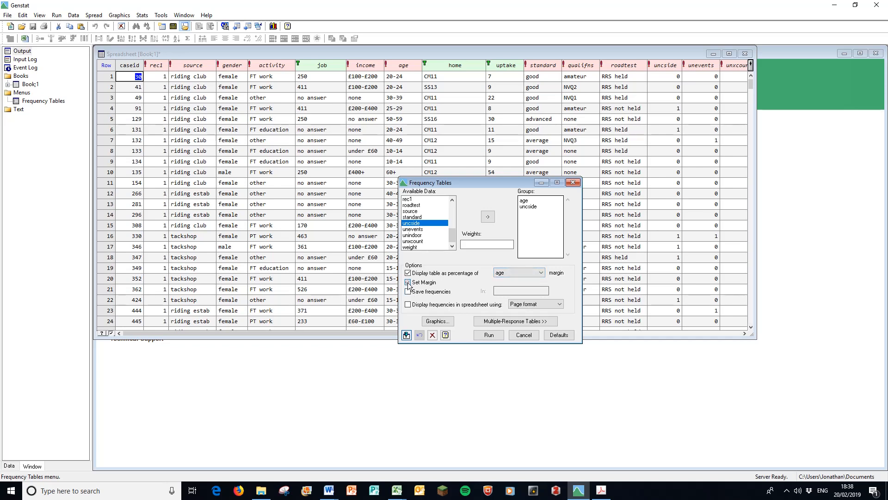
click(490, 334)
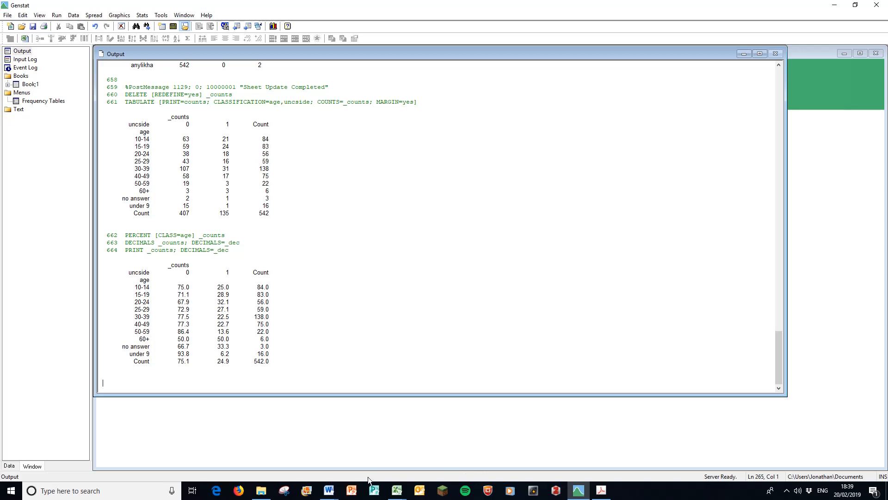
- Review the Table 1 layout in Document1 in Word, and return to the frequency tables output in Genstat
mouse_move(329, 489)
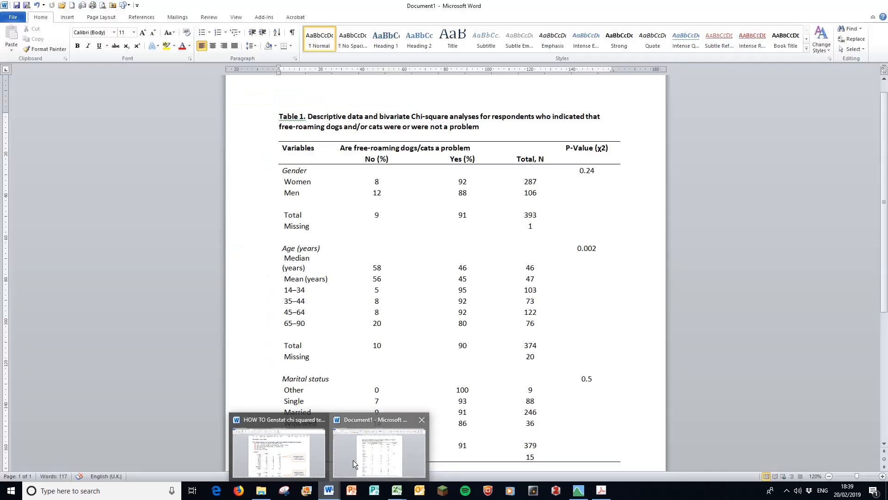
click(353, 460)
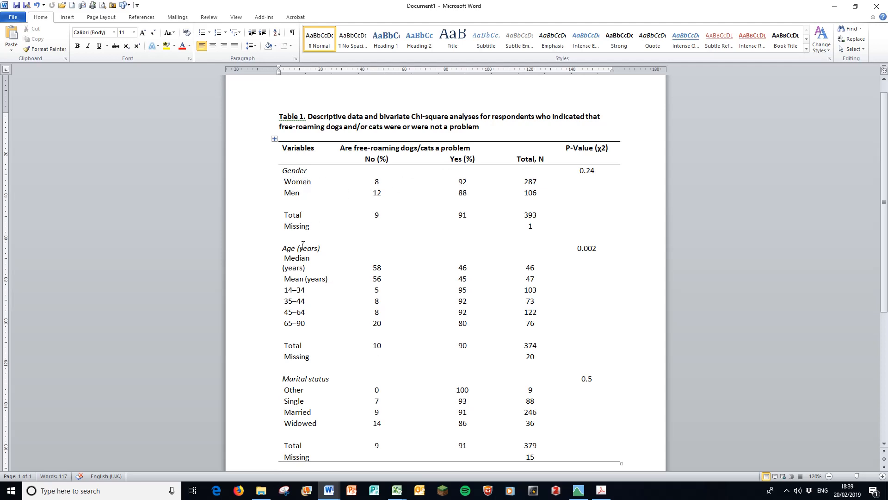
click(578, 491)
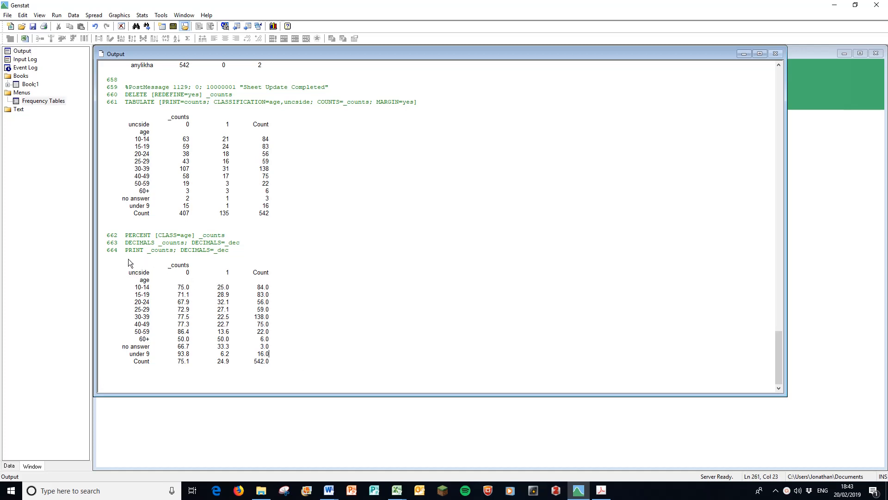
- Copy the age by uncside percentage table, including its headings and Count row, from the output
drag(124, 262, 273, 360)
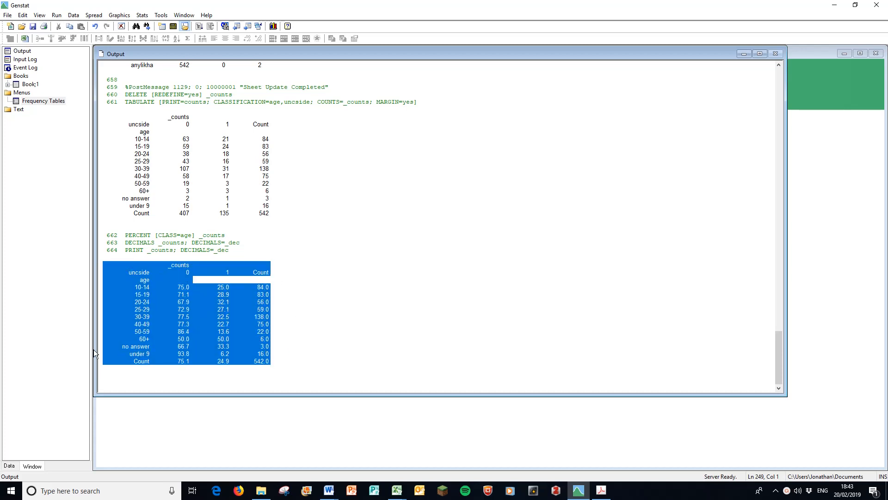
right_click(160, 292)
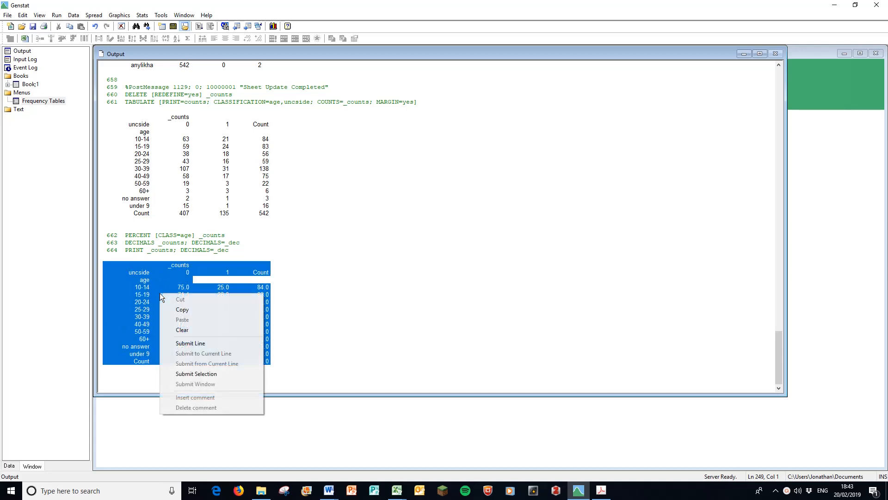
click(188, 309)
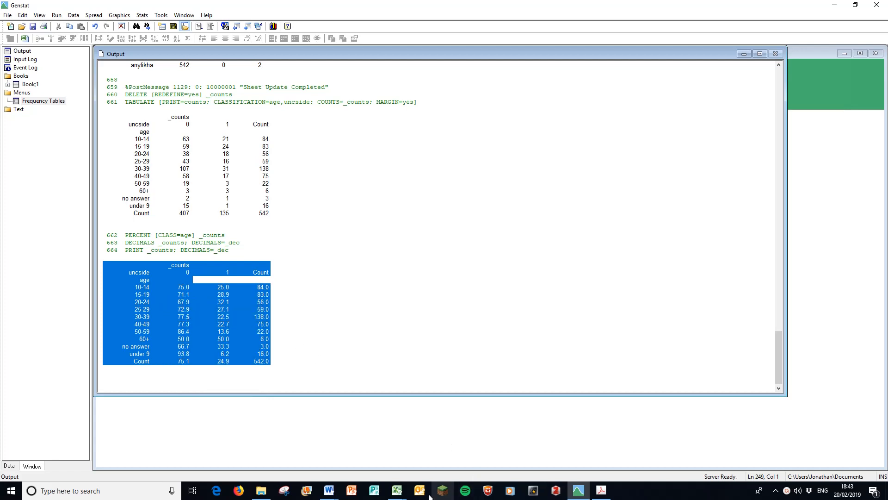
- Switch to Excel and paste the copied table as text into Sheet1 of Book1, starting at cell K6
click(397, 490)
click(488, 468)
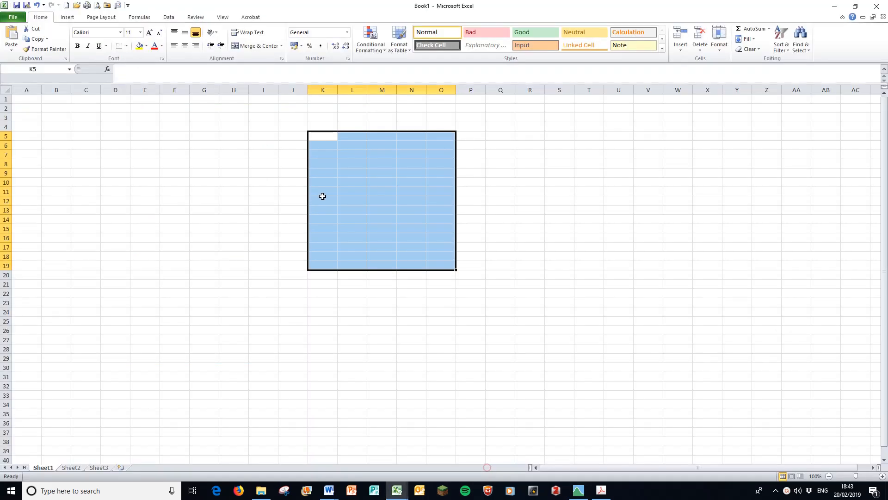
drag(314, 336, 293, 330)
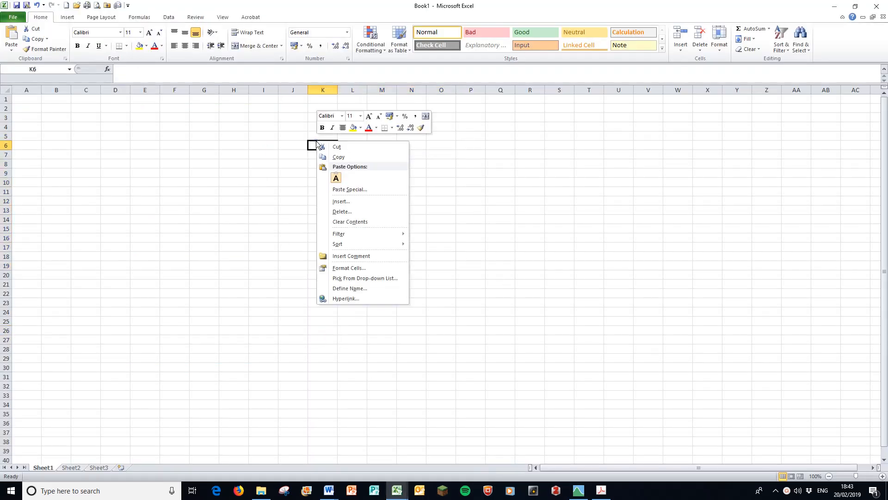
right_click(318, 144)
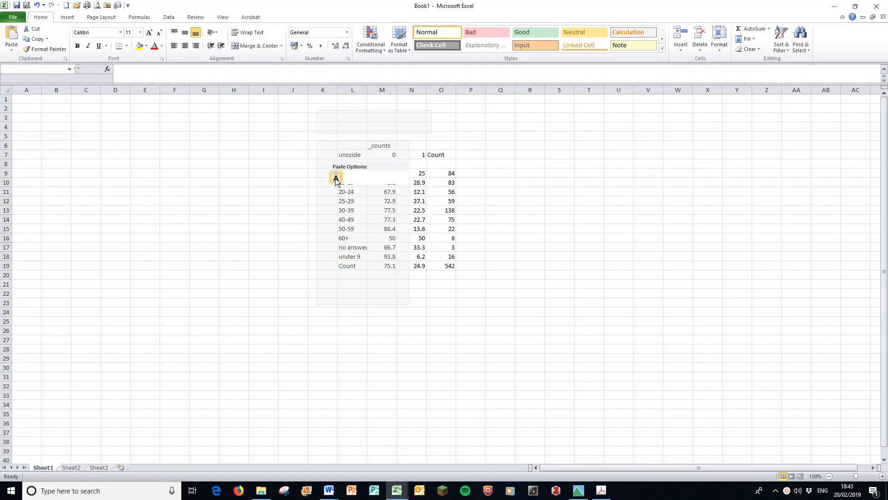
click(439, 360)
right_click(318, 144)
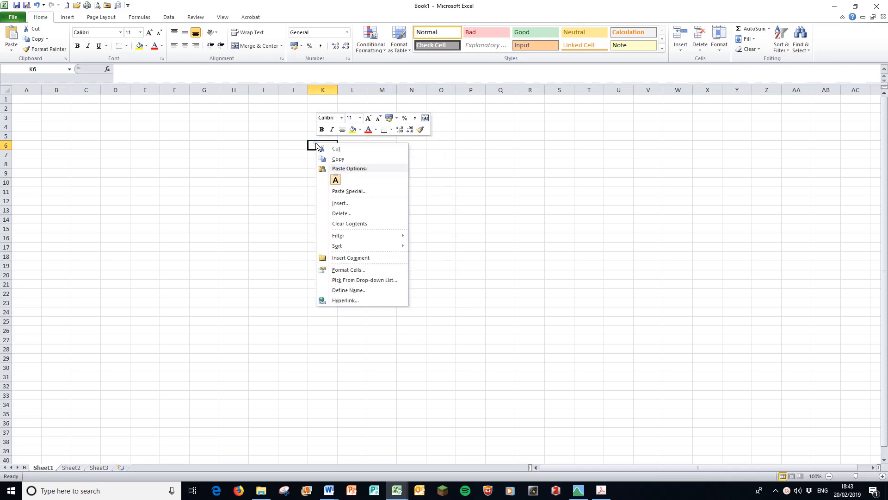
click(333, 182)
click(387, 329)
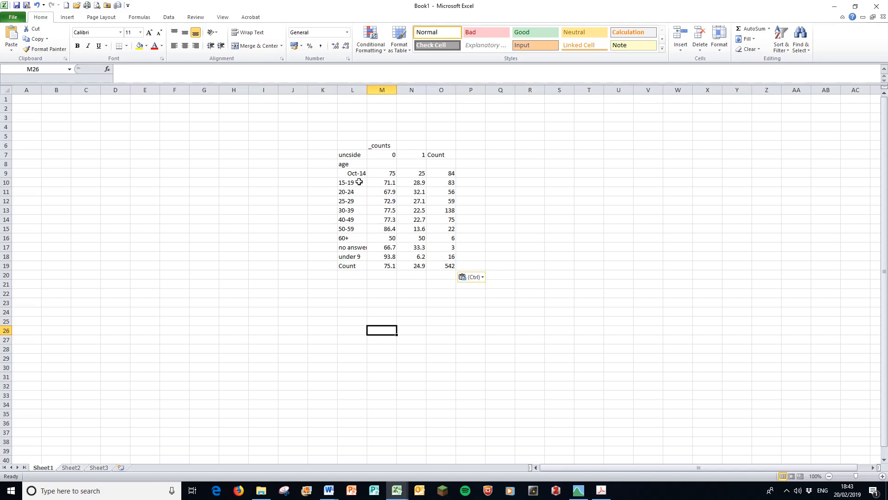
- Replace the misread date in cell L9 with the age group '10-14 entered as text
click(357, 174)
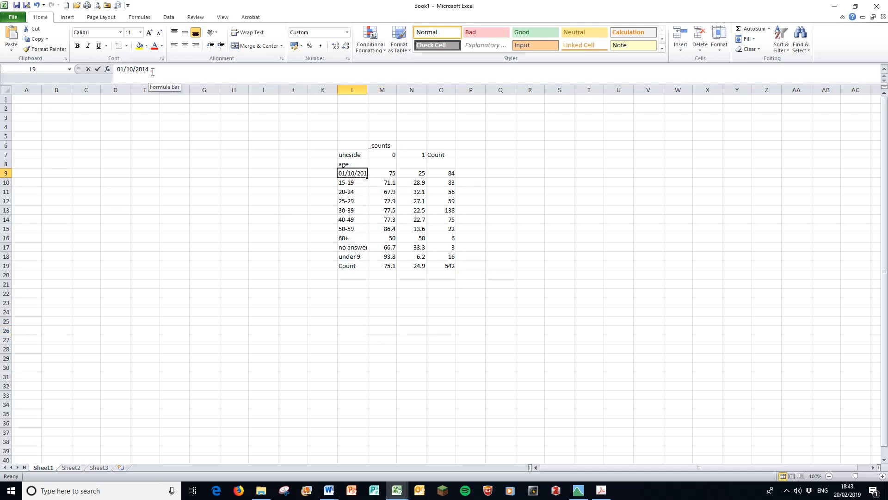
drag(152, 69, 116, 70)
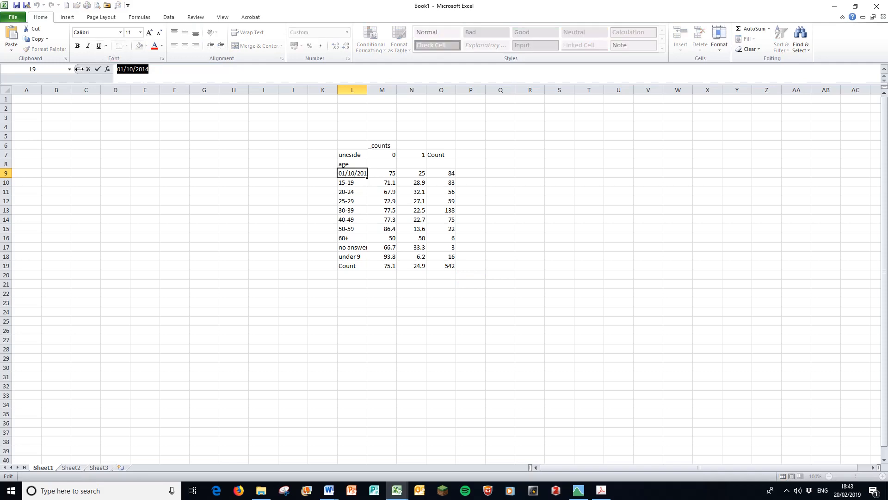
text('10)
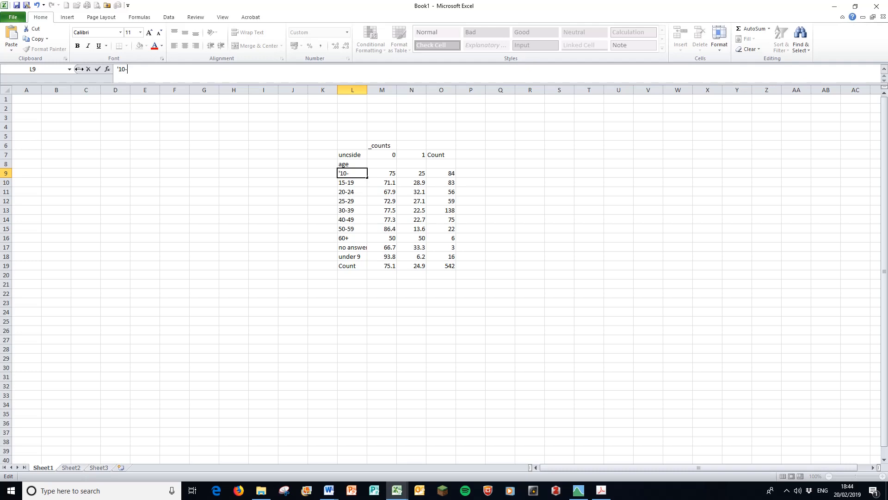
text(-14)
key(Return)
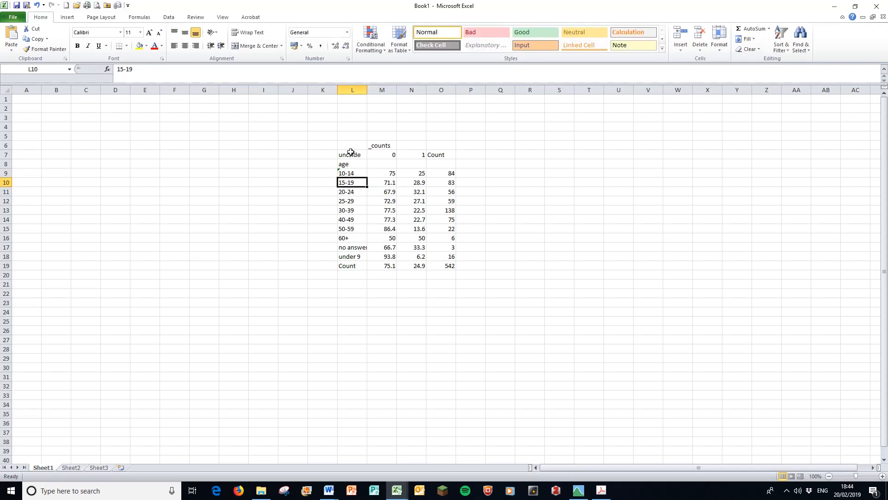
- Copy the table in L6:O19 and paste it onto the blank page of Document1 in Word
drag(344, 145, 452, 262)
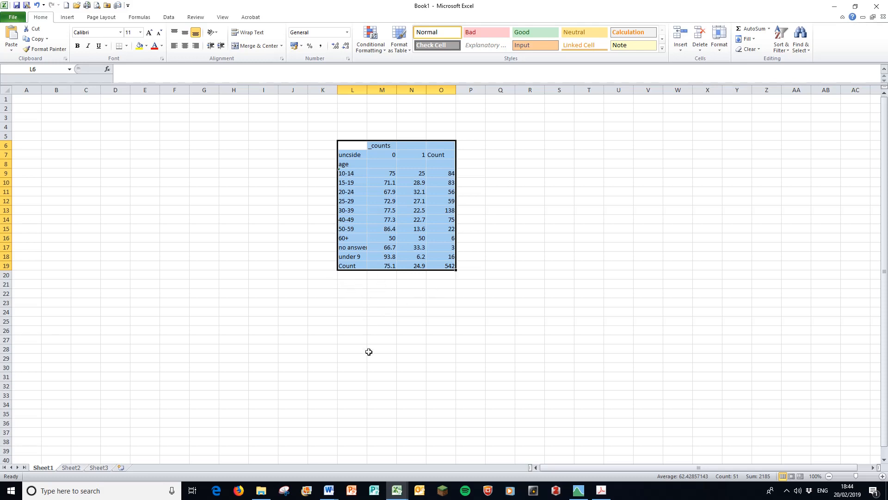
key(ctrl+c)
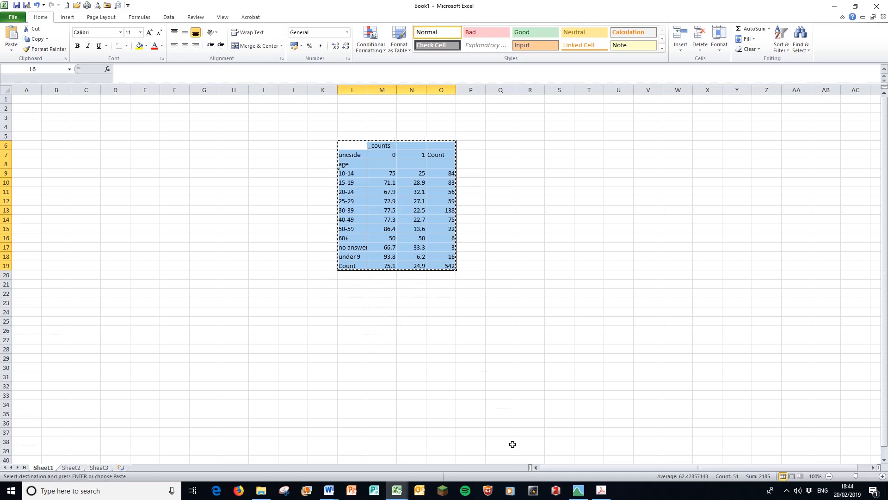
click(328, 490)
click(380, 458)
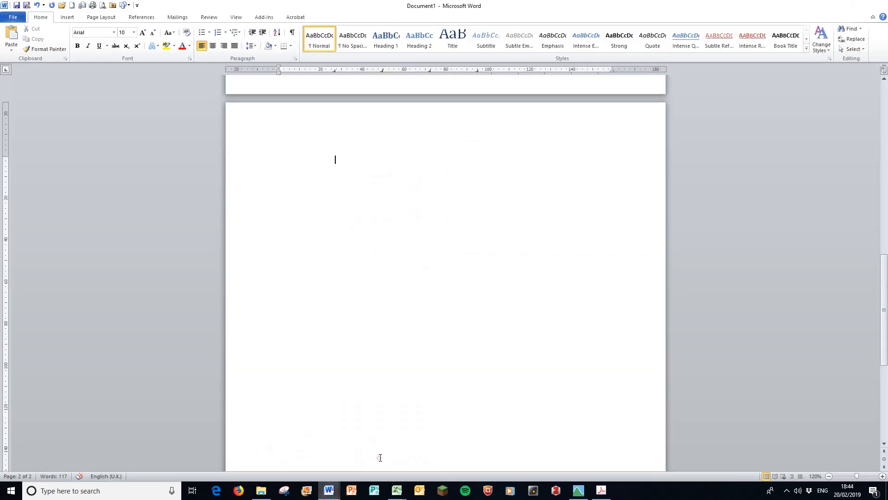
key(ctrl+v)
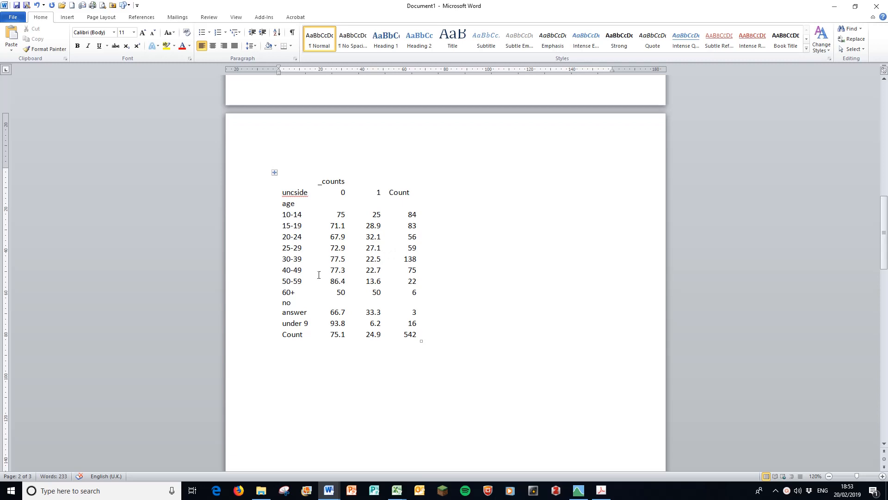
- Turn on the gridlines view for the pasted table
click(330, 238)
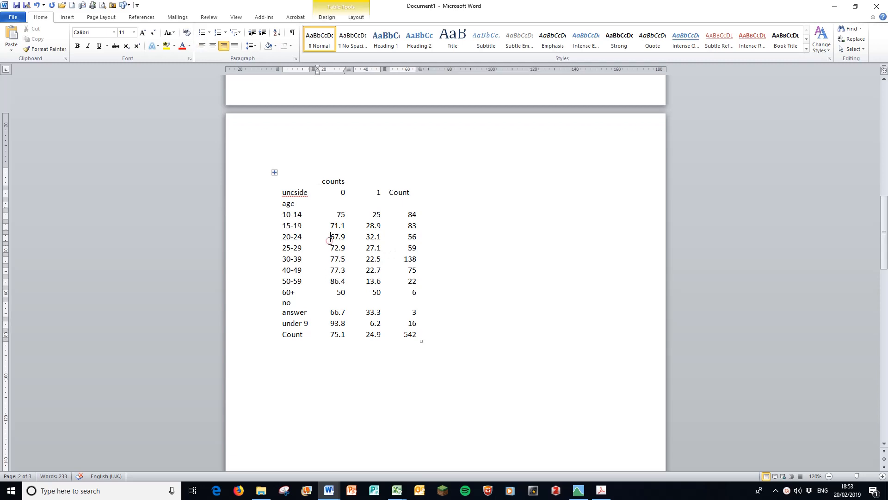
click(357, 18)
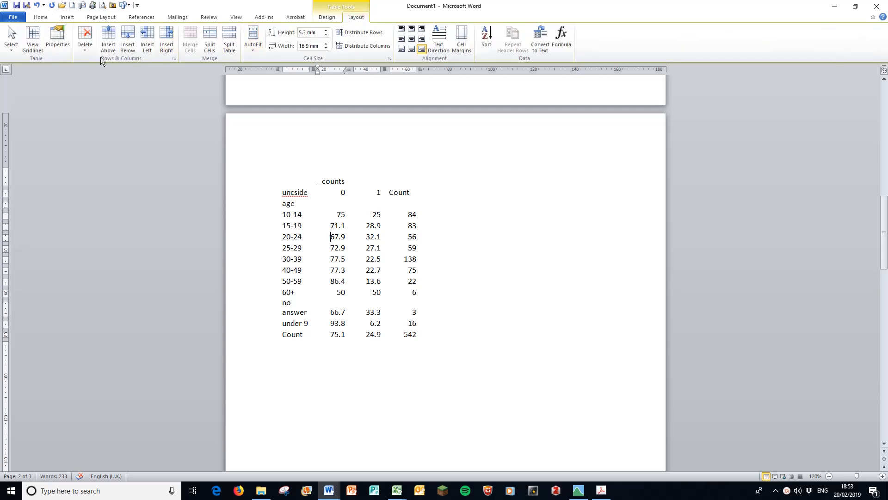
click(30, 40)
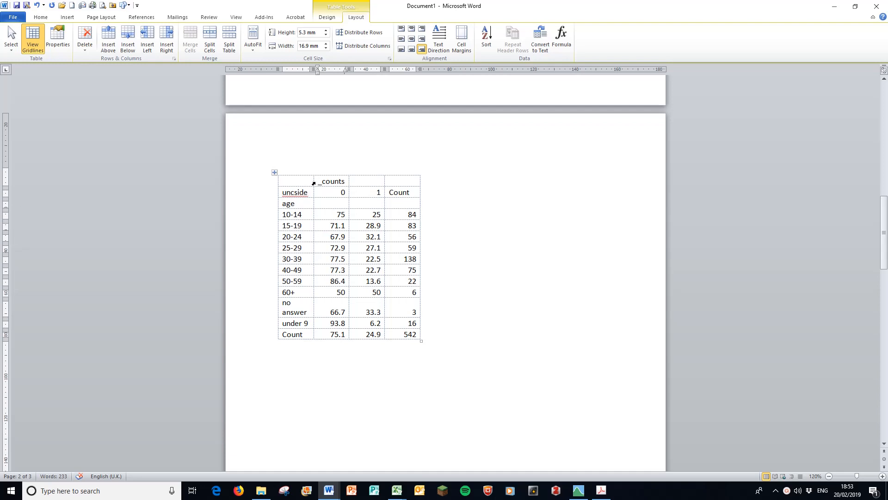
- Widen the table's first column to fit "no answer" on one line, and clear the text from the top two rows
drag(314, 182, 420, 187)
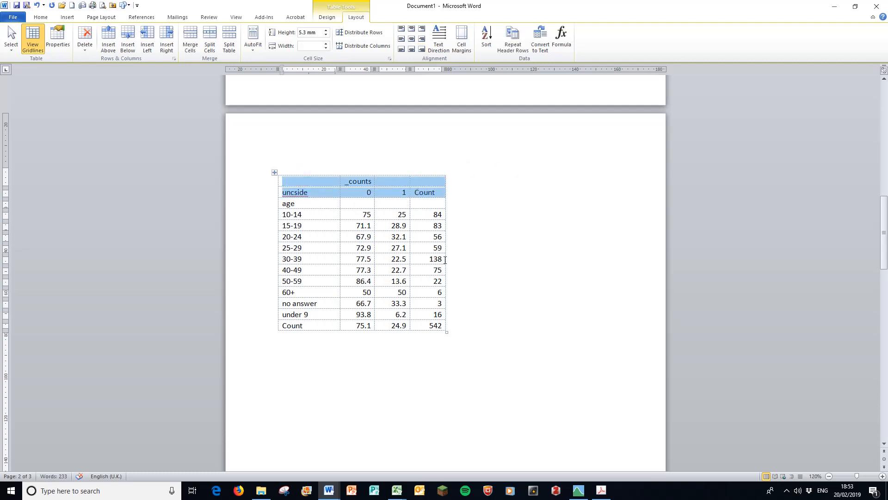
key(Delete)
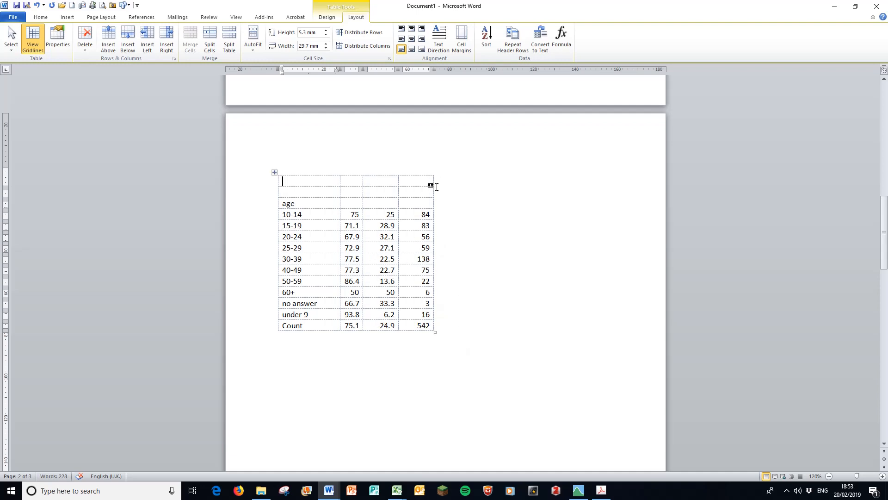
- Insert an empty column to the right of the table's last column
click(428, 182)
right_click(428, 182)
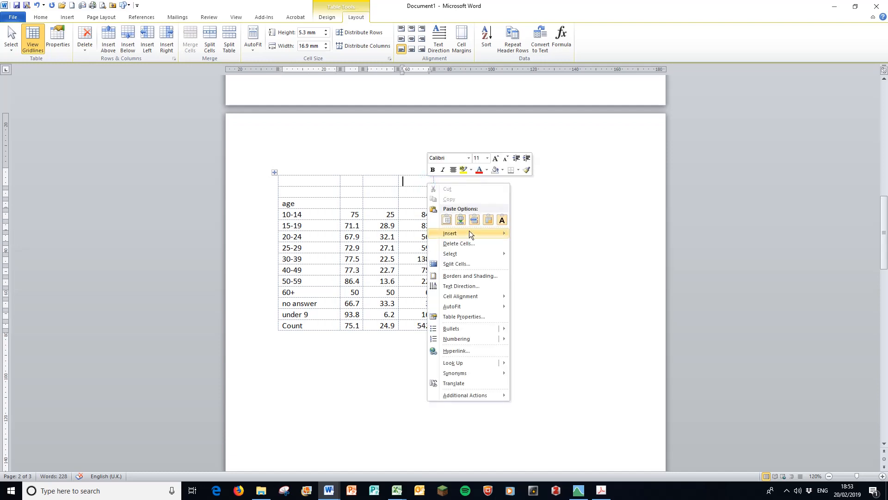
mouse_move(469, 232)
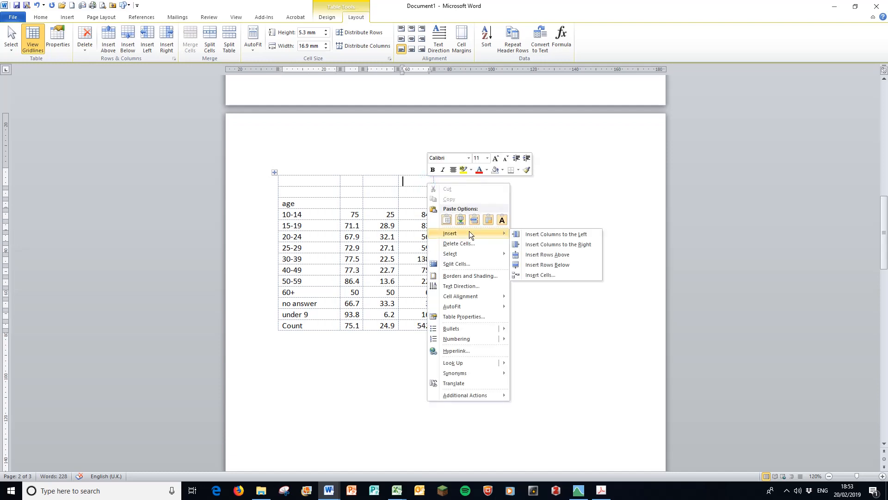
click(538, 244)
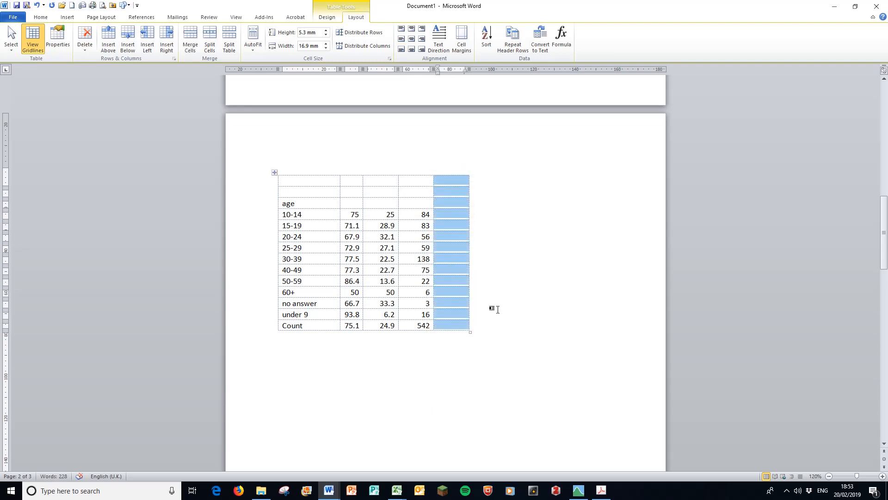
click(440, 341)
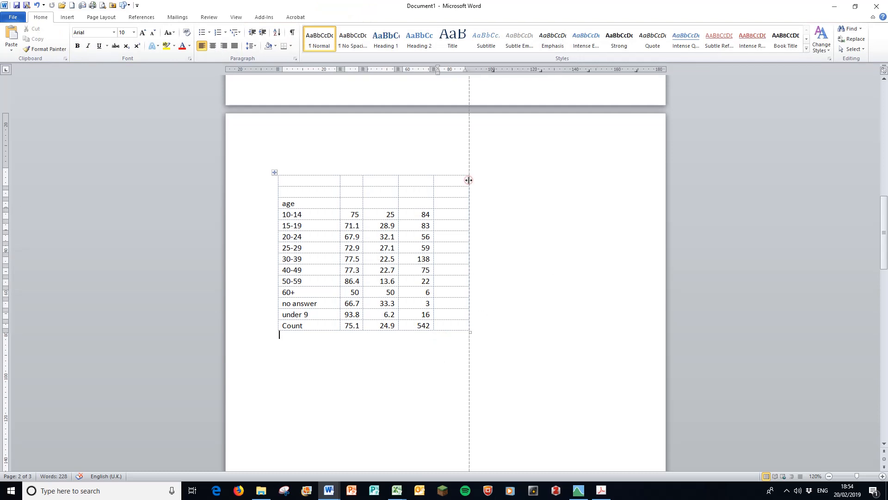
- Widen the table's last and first columns to fill the page width, and distribute the four columns after the age column evenly
drag(470, 181, 622, 198)
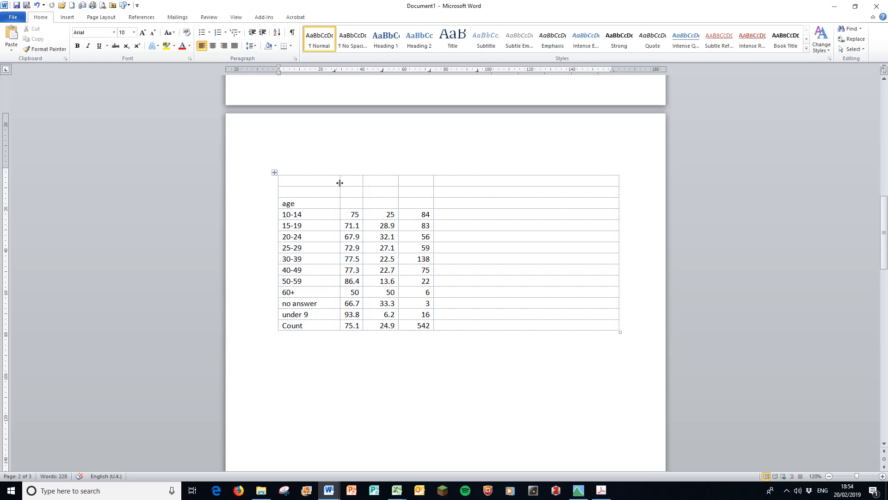
drag(340, 183, 352, 182)
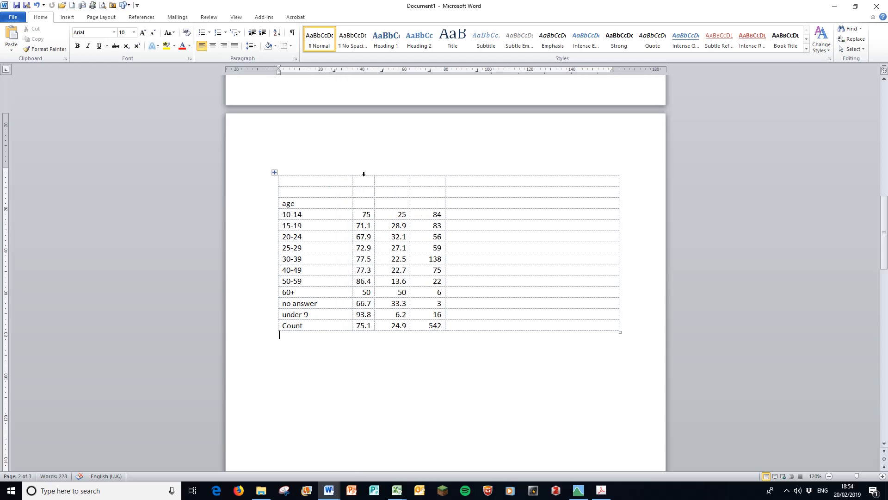
drag(364, 174, 504, 188)
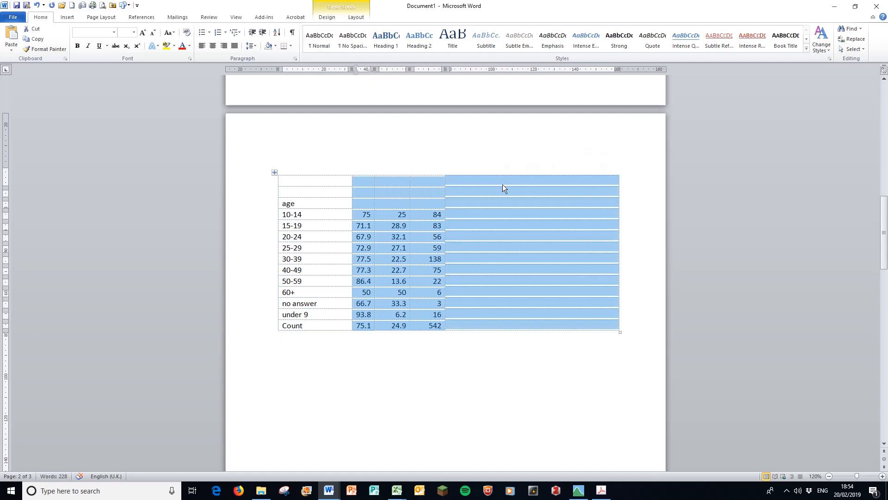
right_click(504, 190)
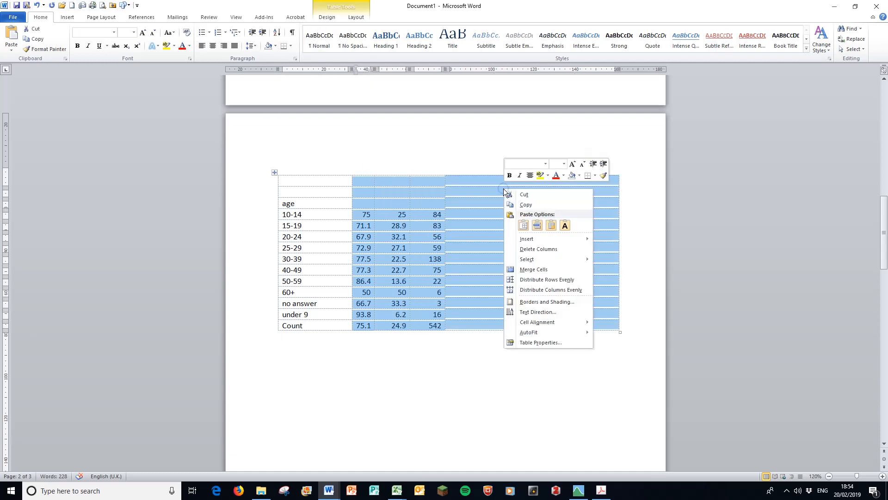
click(546, 290)
click(488, 366)
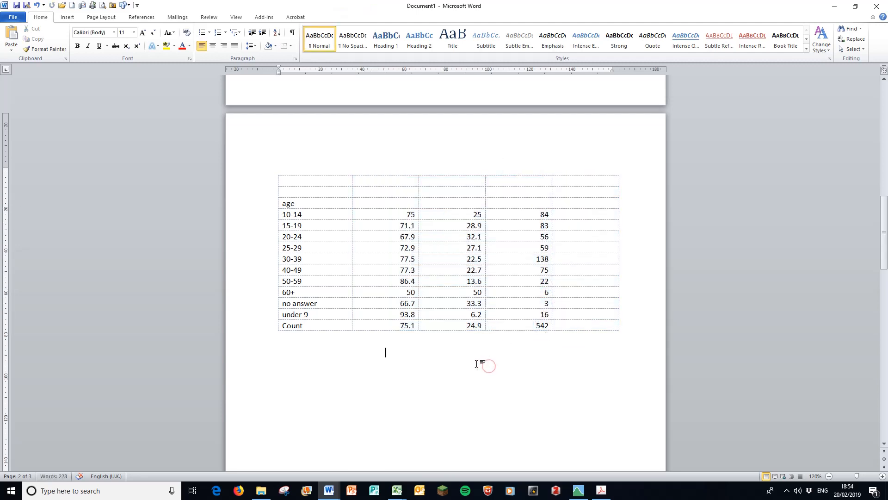
- Enter the heading "Is unavailability of the countryside a problem to you?" in the second column's top cell
click(403, 180)
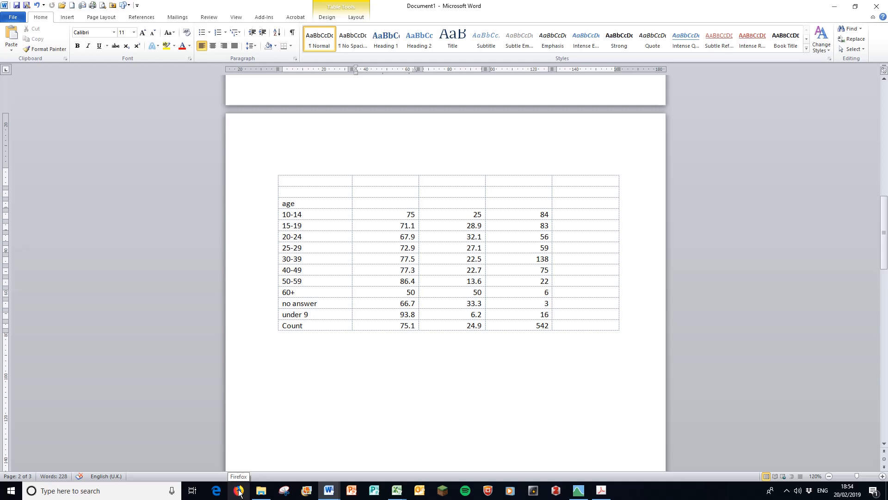
text(Is unavail)
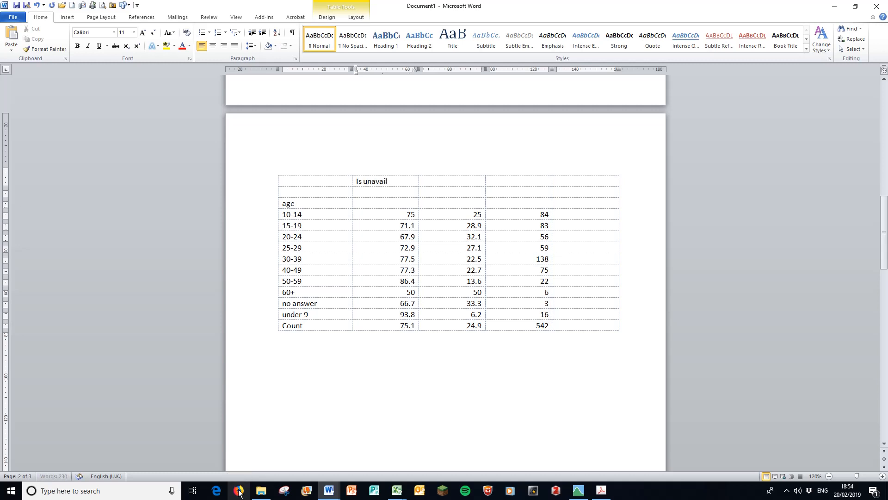
text(ability of the count)
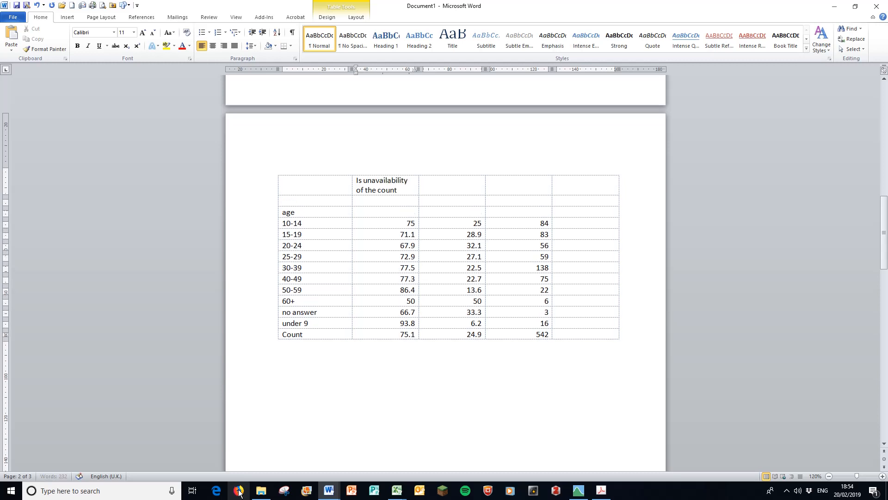
text(ryside)
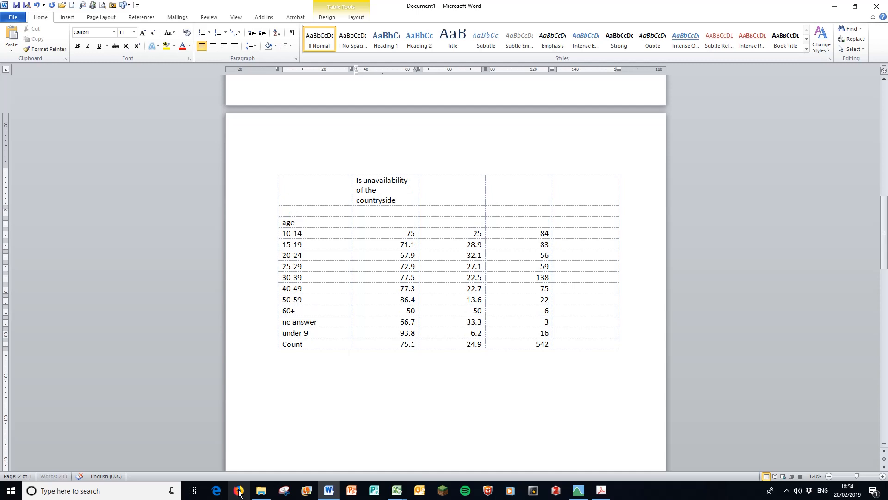
text( a prob)
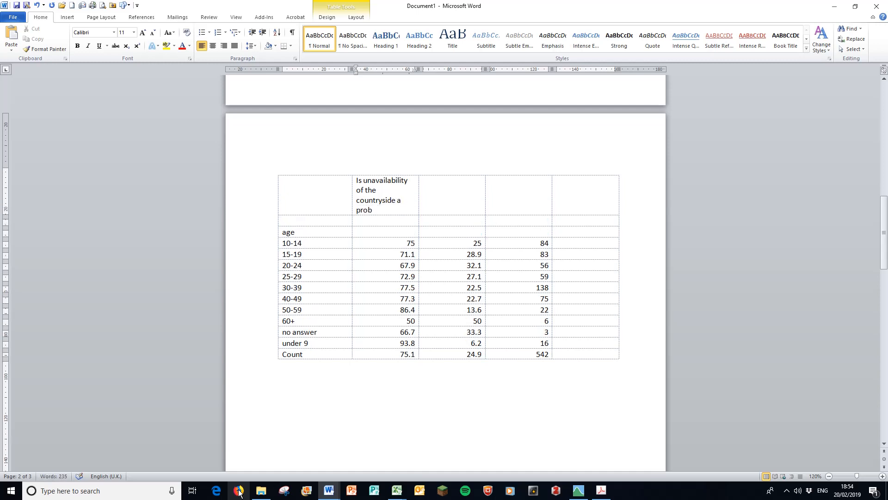
text(lem to you?)
- Merge the question heading's cell with the two empty cells beside it so it spans the three data columns
click(401, 194)
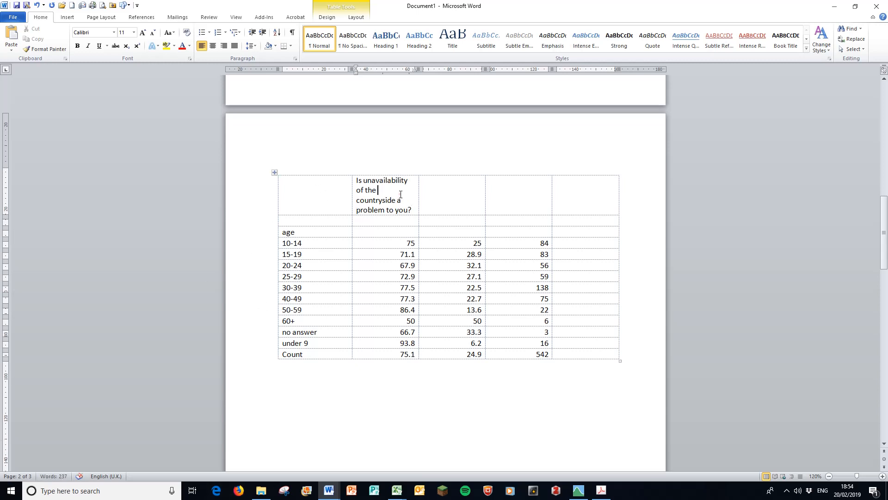
drag(401, 195, 504, 204)
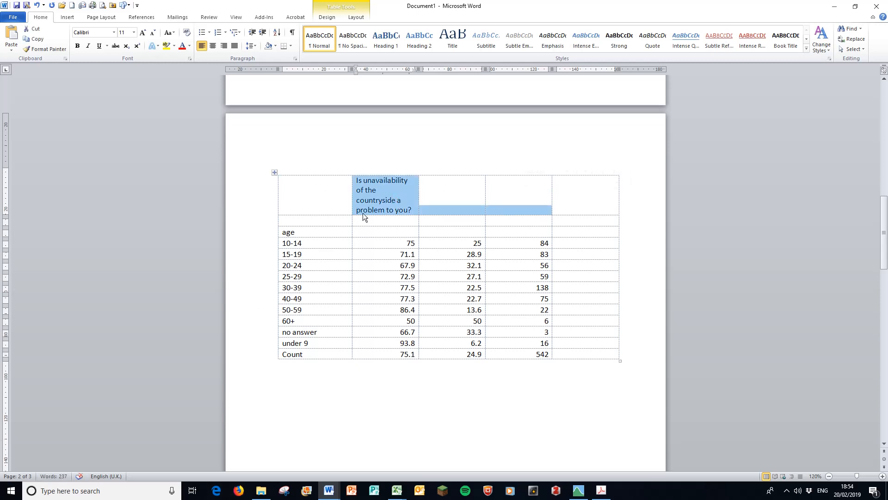
right_click(449, 212)
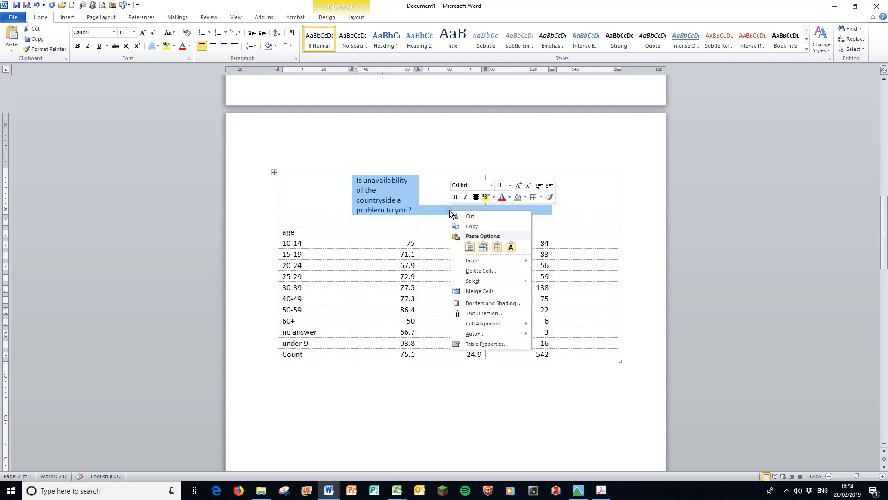
click(489, 292)
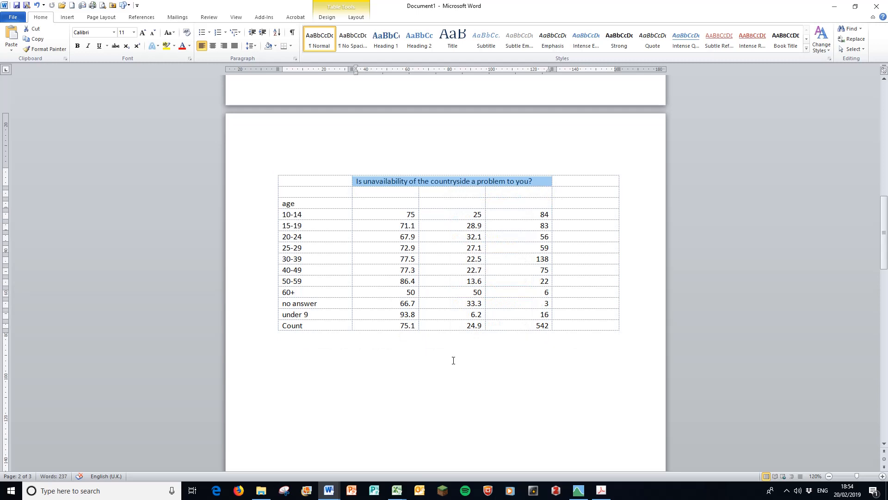
- Label the three data columns in the second row "No (%)", "Yes (%)" and "Total (N)"
click(397, 192)
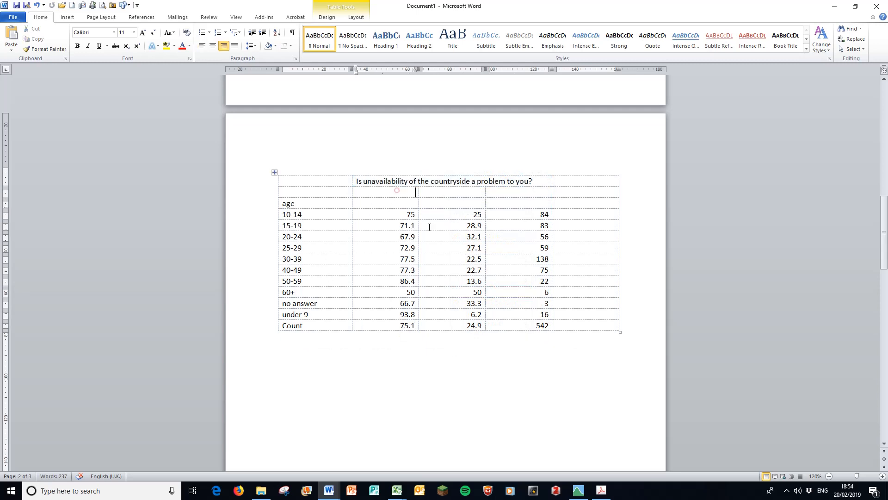
text(No (%))
click(456, 193)
text(Yes (%))
click(505, 195)
text(Total)
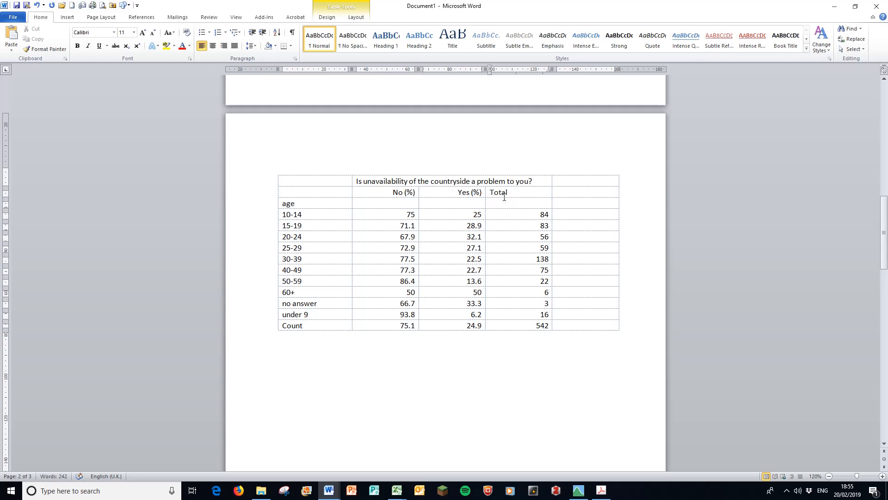
text((N))
- Enter "P-value (" in the last column's top cell and bring up the full symbol selection
click(575, 186)
text(P-value ()
click(70, 20)
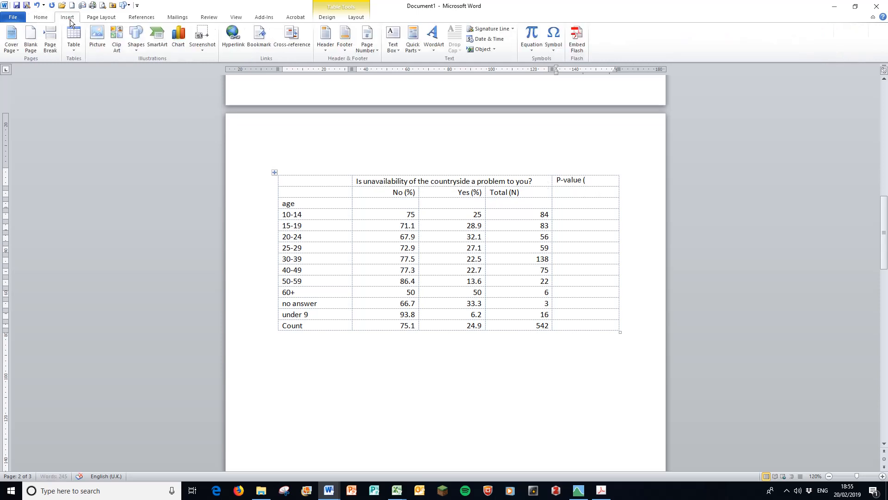
click(557, 51)
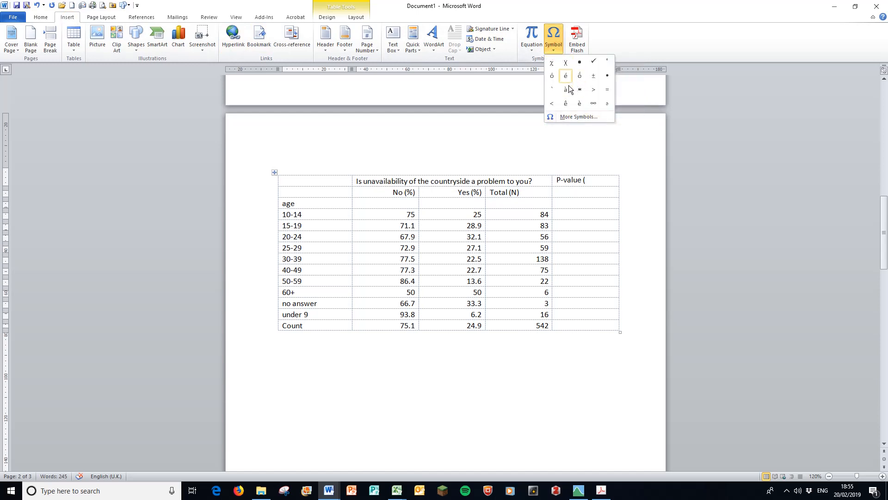
click(580, 117)
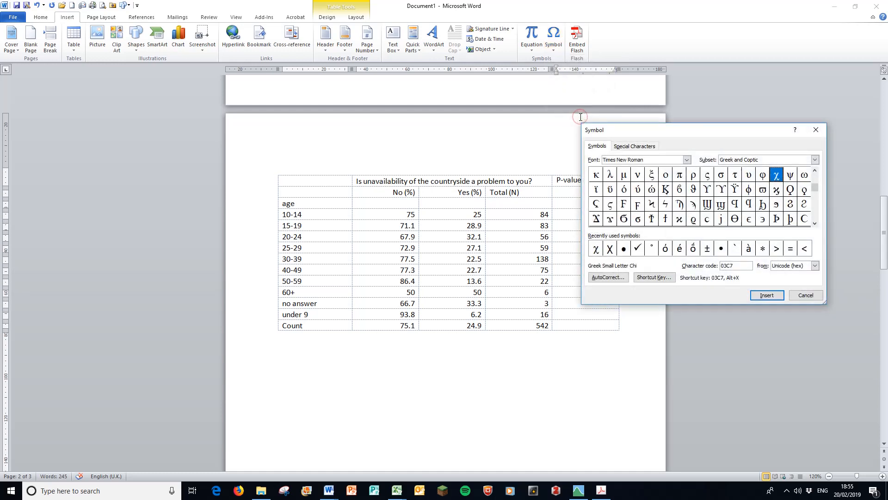
- Set the symbol font to Calibri Light and show its Basic Latin subset followed by Greek and Coptic
click(686, 160)
drag(689, 198, 687, 181)
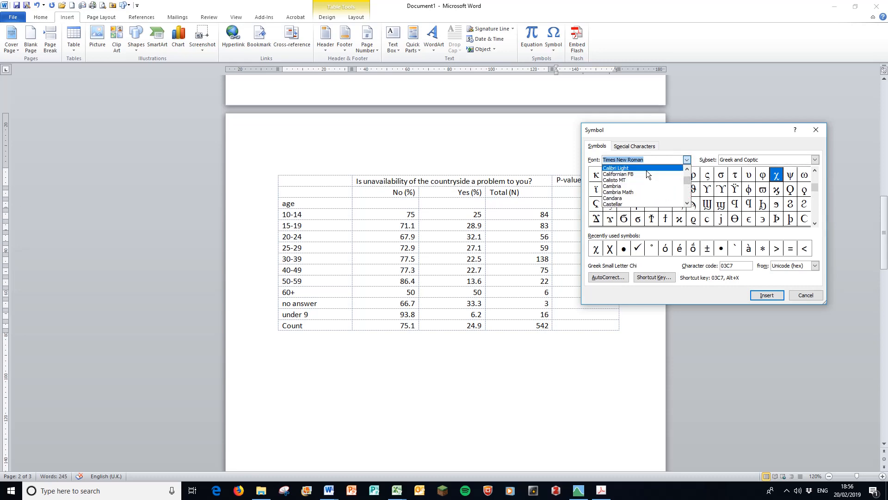
click(644, 169)
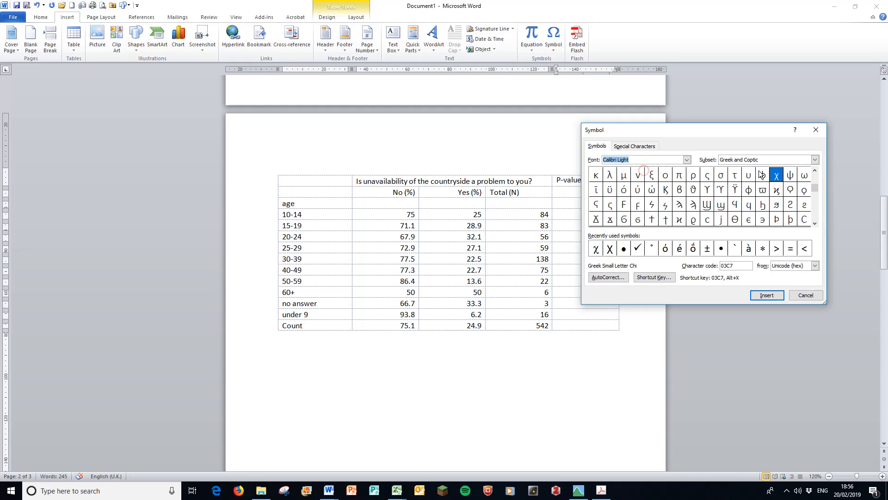
click(815, 159)
click(815, 168)
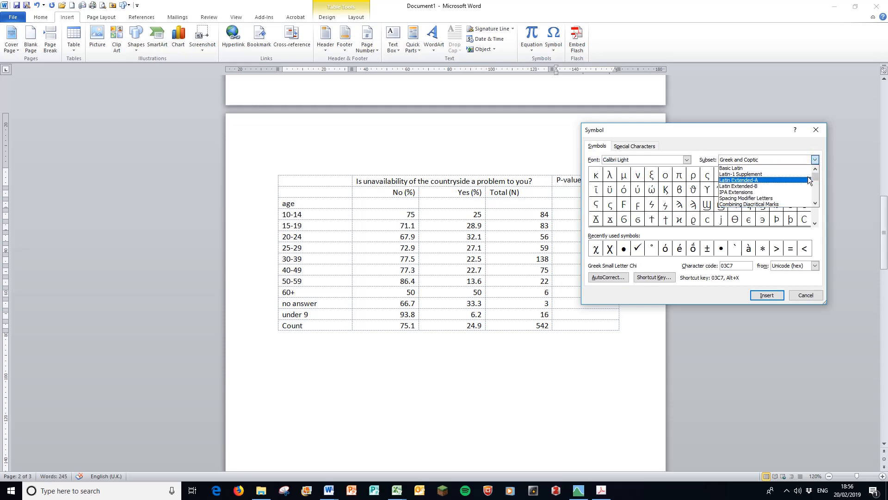
click(787, 167)
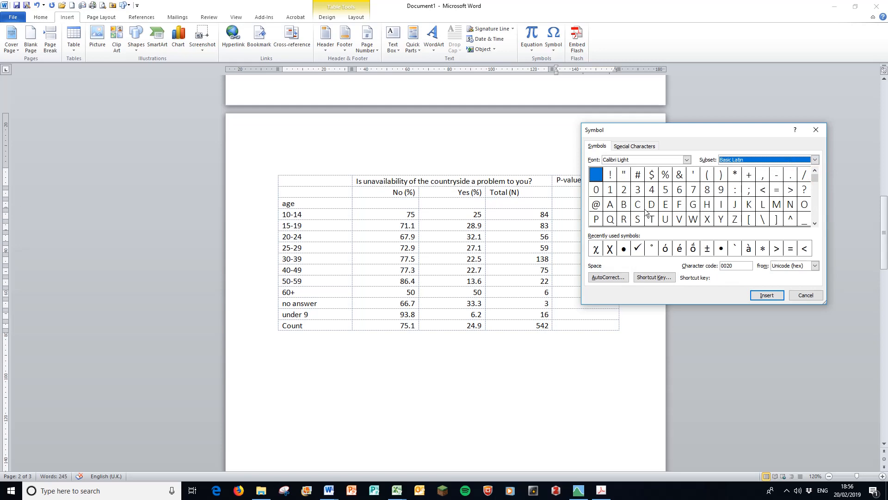
click(816, 160)
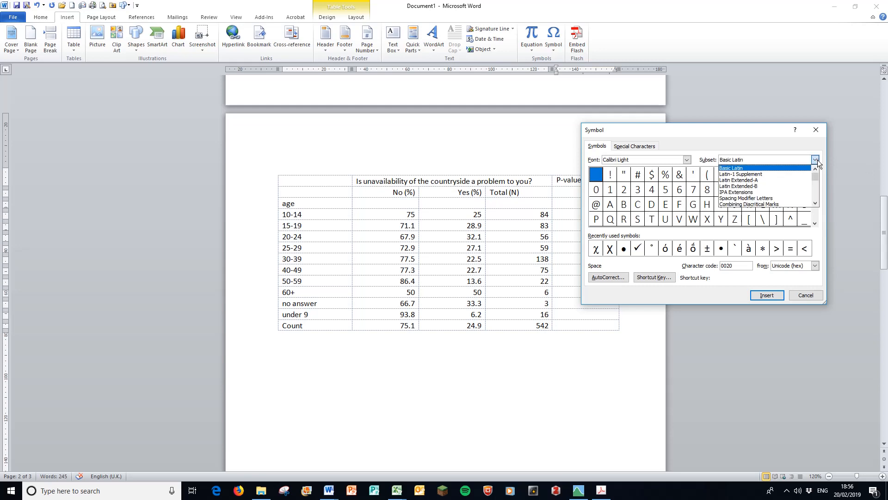
click(814, 204)
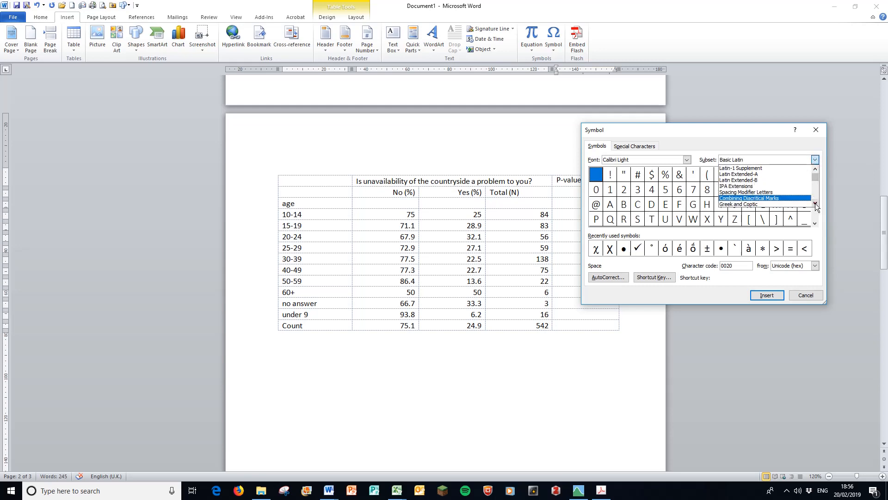
click(814, 204)
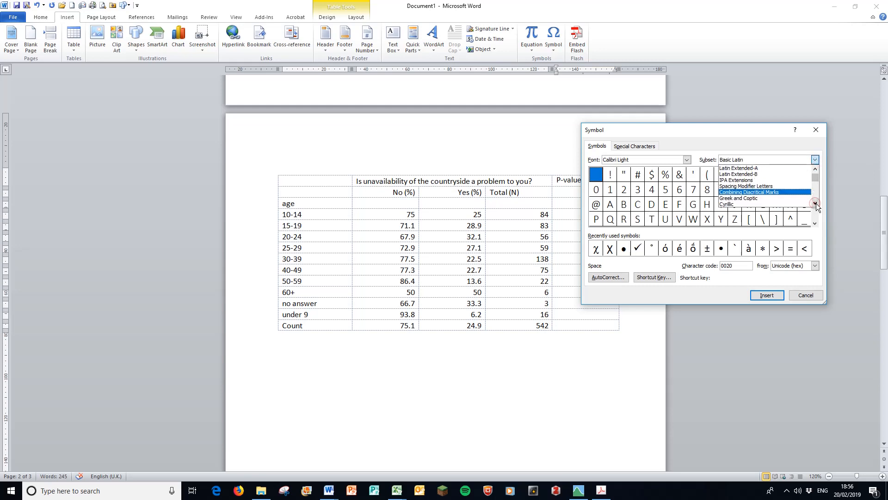
click(735, 199)
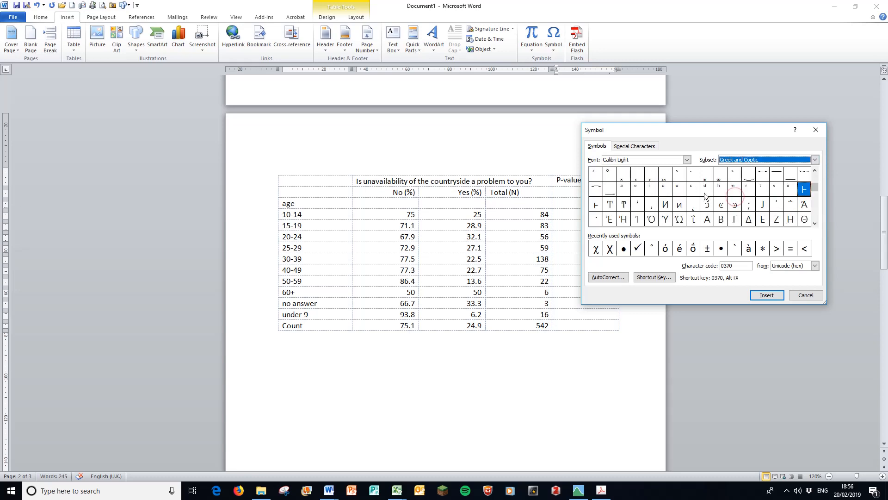
- Switch the symbol font to Arial and select the Greek small letter chi
click(687, 159)
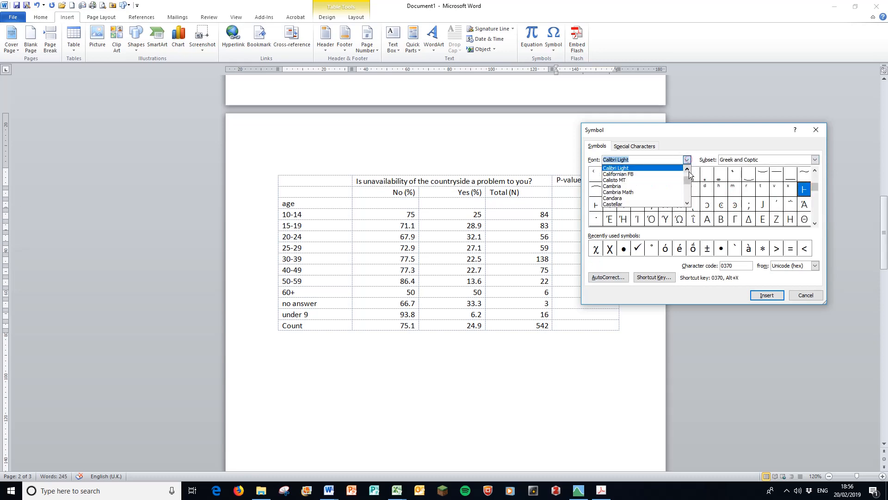
scroll(687, 170, up, 10)
scroll(664, 177, down, 3)
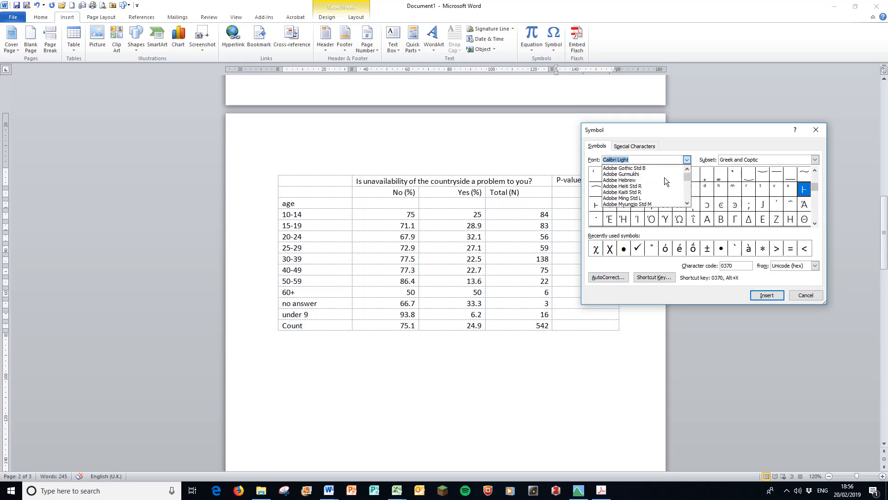
click(652, 181)
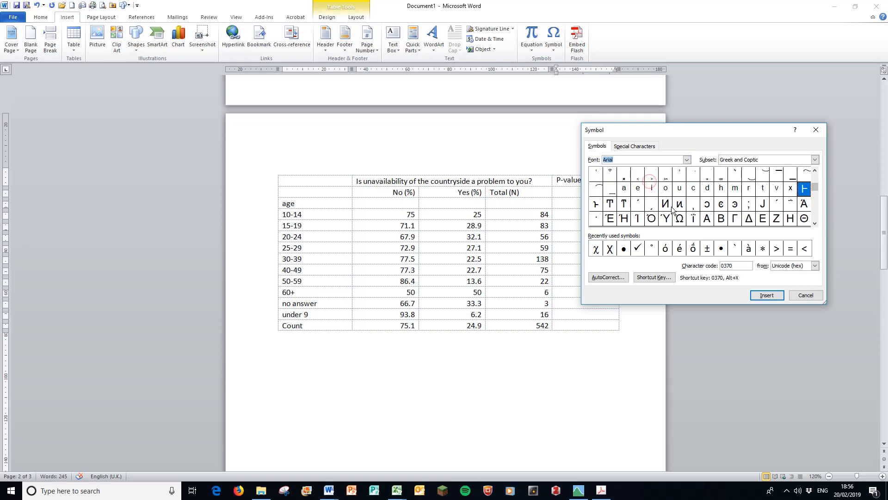
click(815, 224)
click(815, 224)
click(815, 225)
click(815, 224)
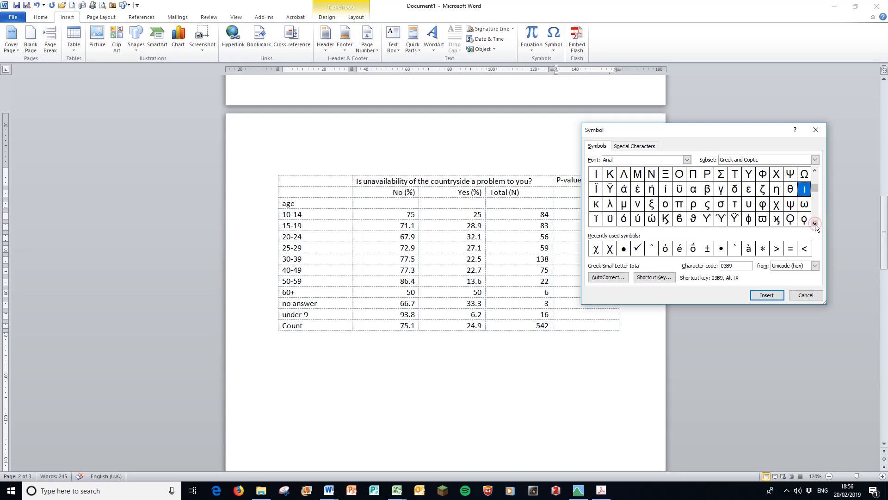
click(815, 225)
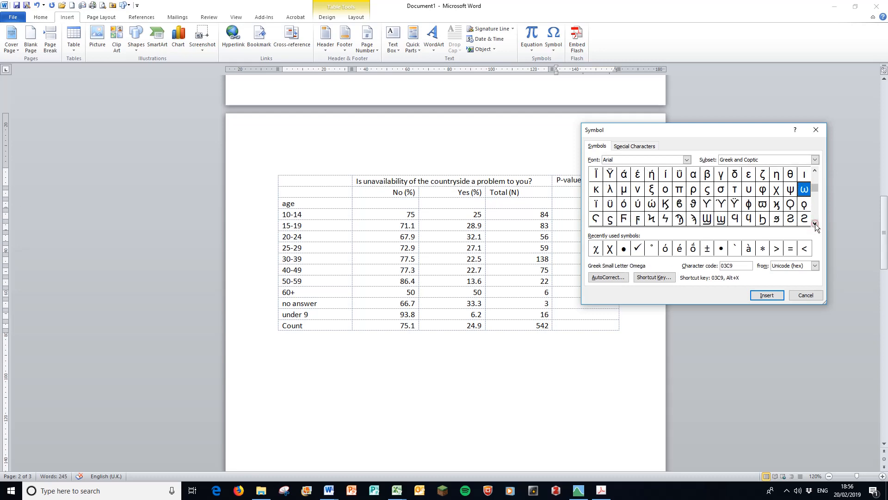
click(780, 191)
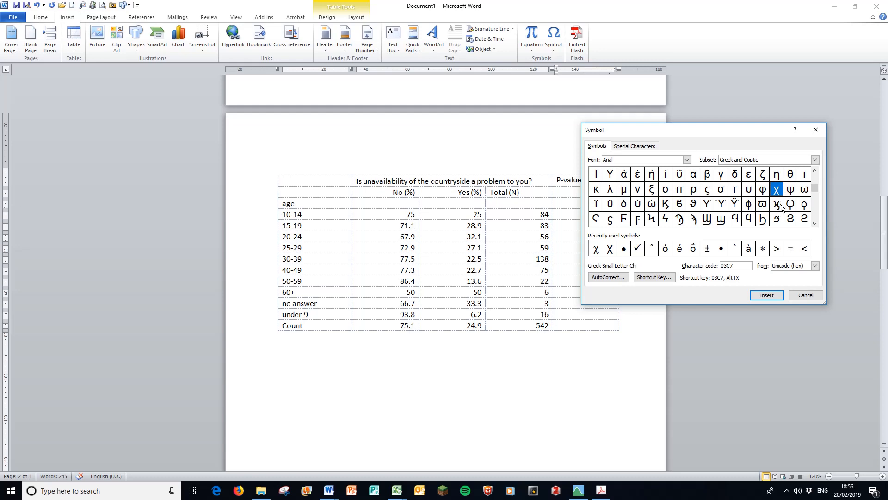
- Insert the Greek small letter chi in Times New Roman after "P-value (", and close the symbol selection
click(687, 160)
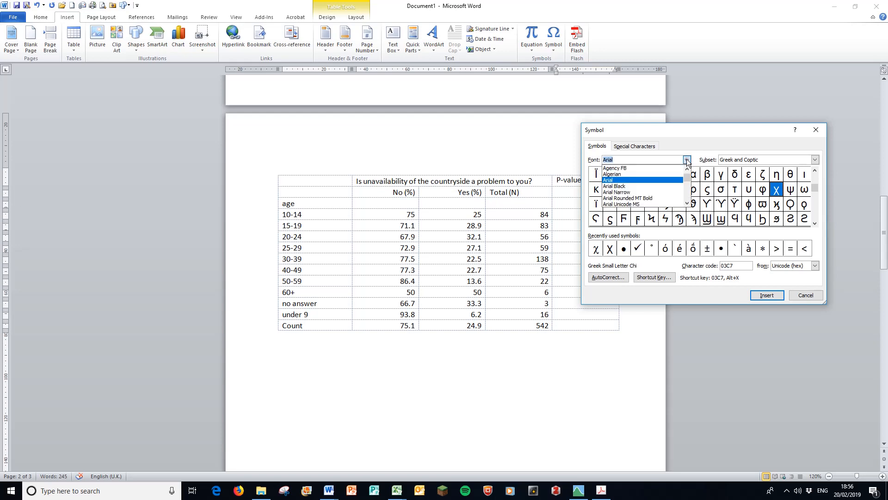
mouse_move(687, 175)
mouse_down()
mouse_move(692, 196)
mouse_move(689, 189)
mouse_up()
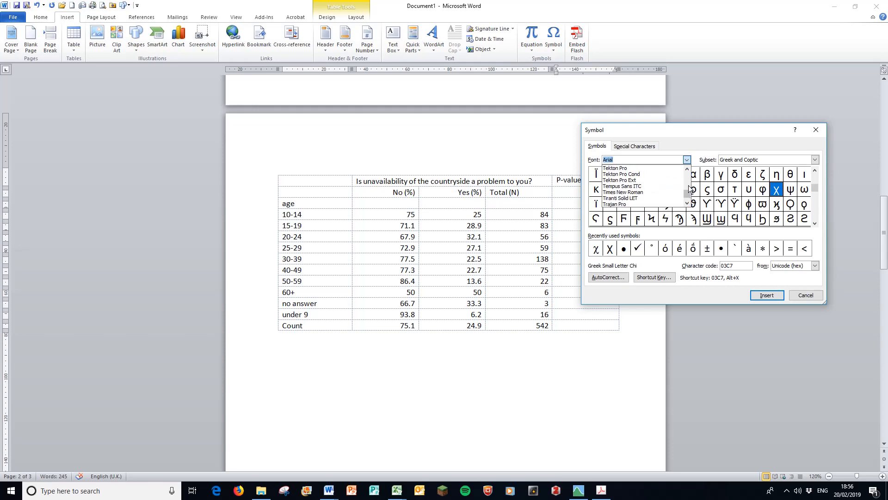
click(639, 193)
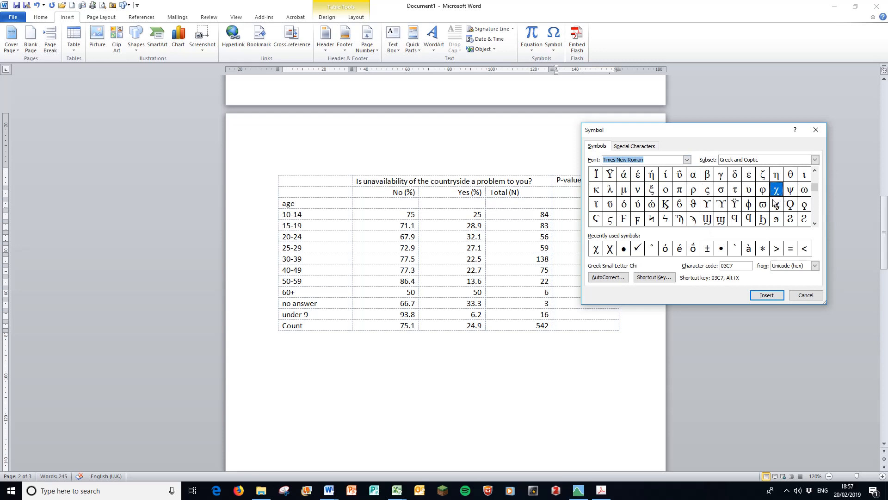
click(767, 295)
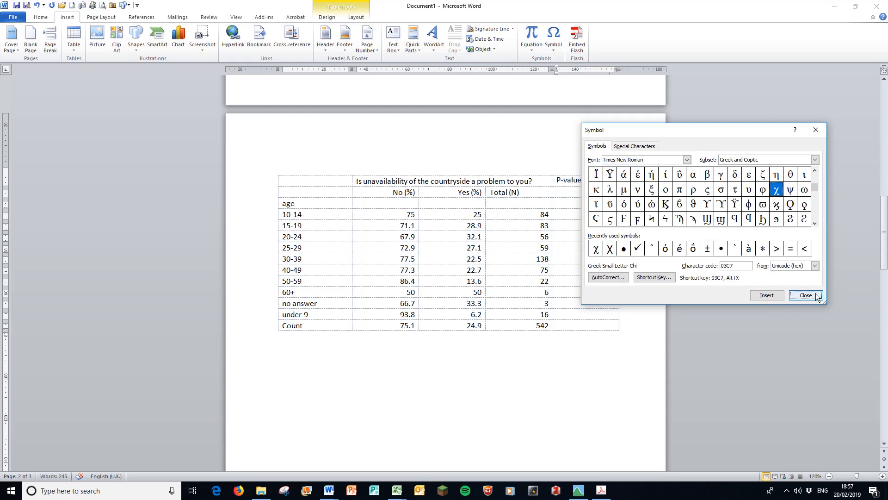
click(806, 295)
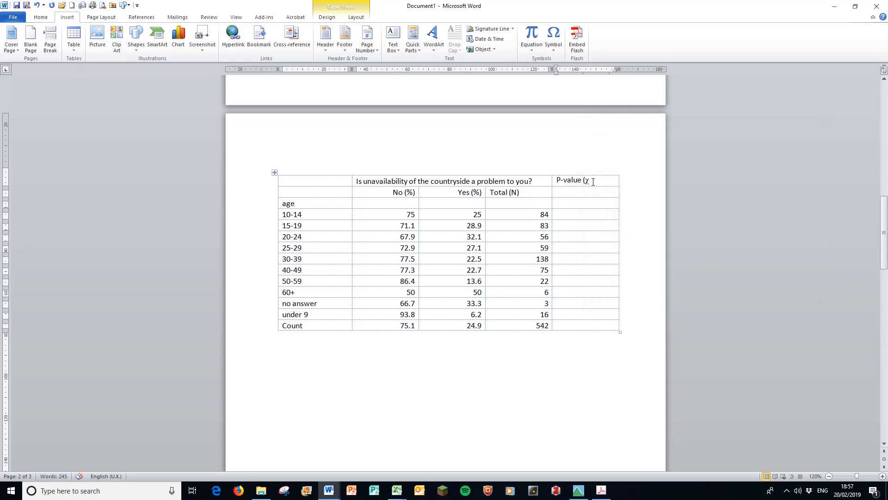
- Complete the P-value heading with a superscript 2 after the chi and a normal closing bracket
click(46, 18)
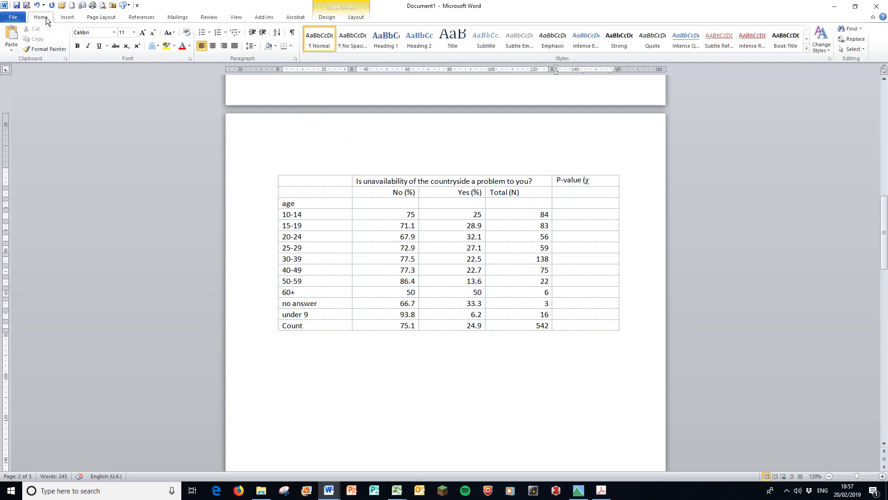
click(140, 48)
text(2)
click(138, 46)
text())
- Centre the contents of all table columns except the age column
drag(386, 185, 556, 308)
click(212, 45)
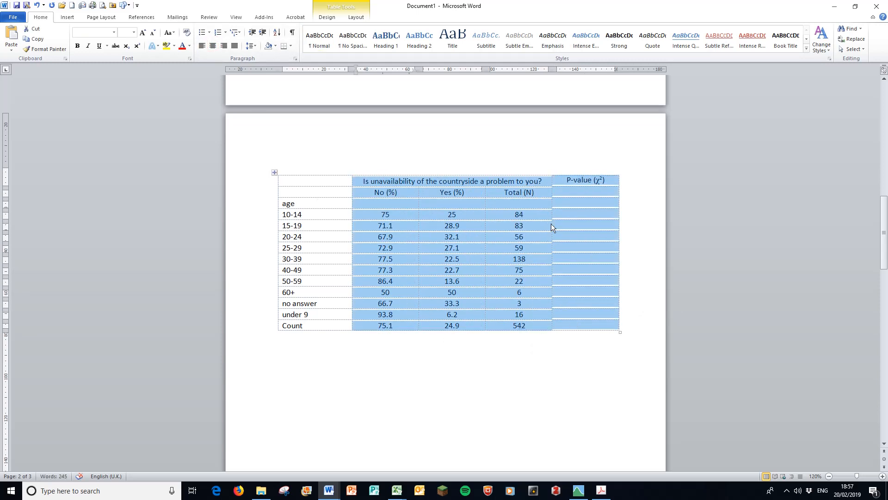
- Show the No and Yes percentages of the 10-14 age row with one decimal, as 75.0 and 25.0
click(563, 344)
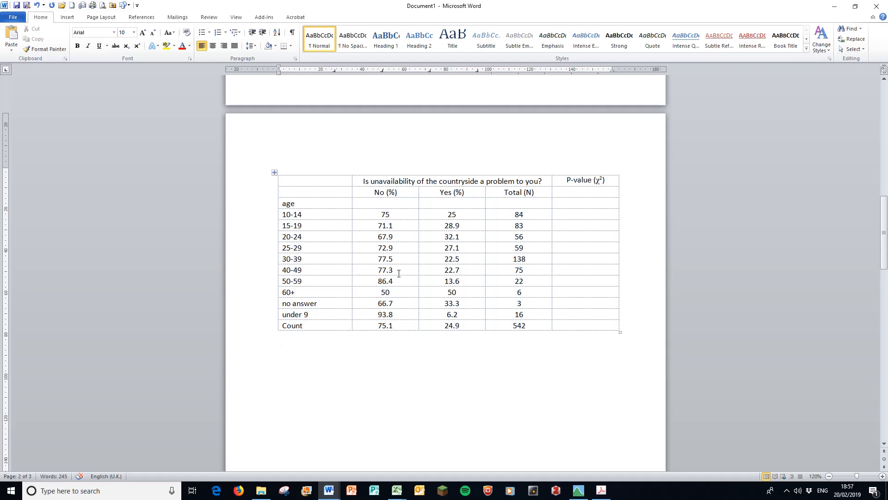
click(394, 216)
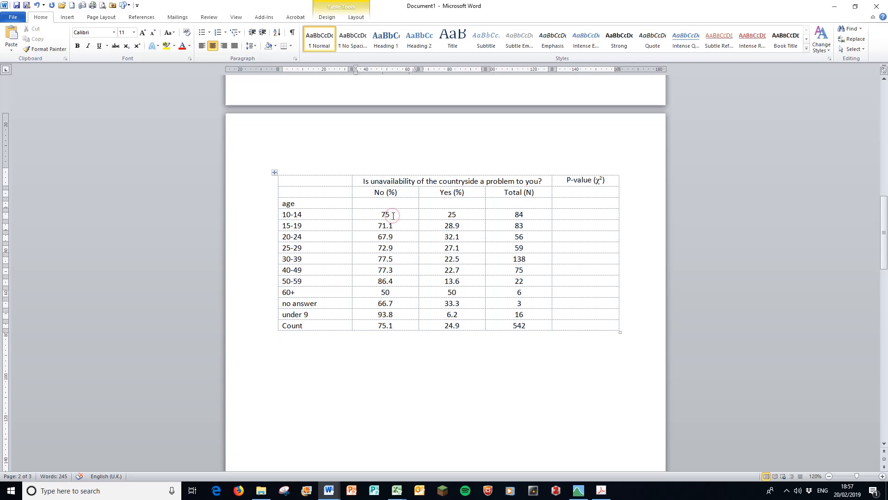
text(.0)
click(460, 214)
text(.0)
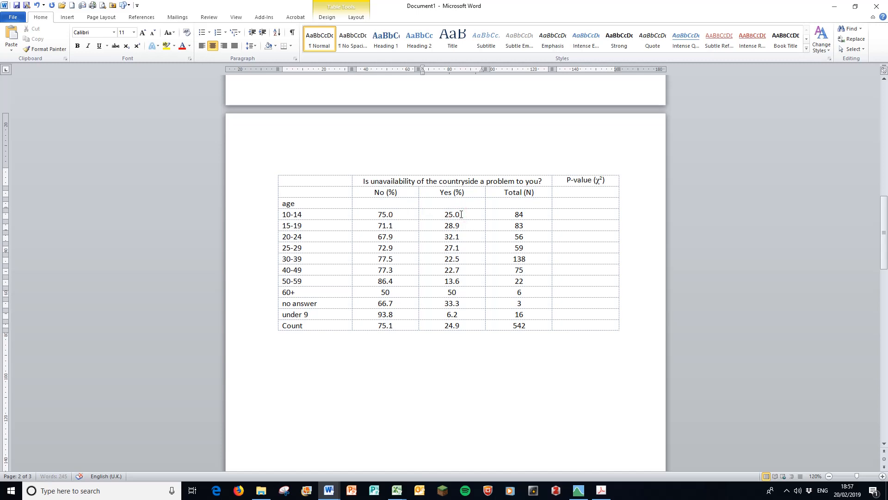
click(492, 354)
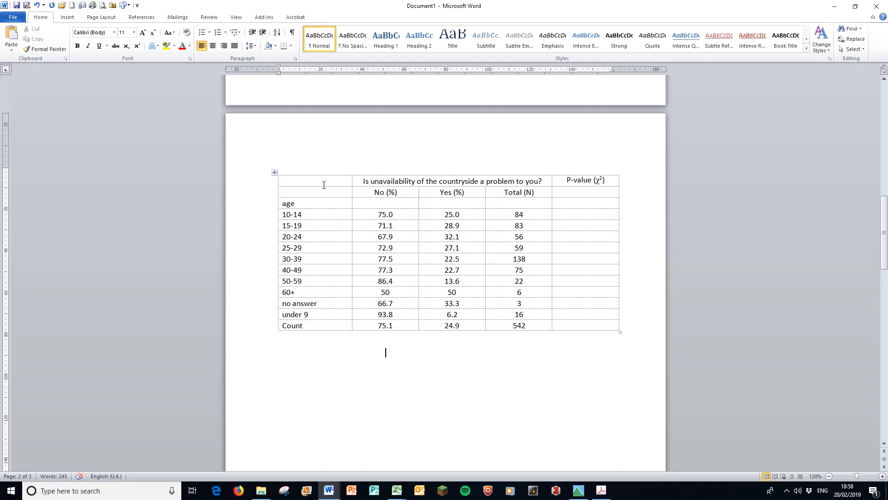
- Add a top border across the first row of the table
drag(325, 181, 587, 181)
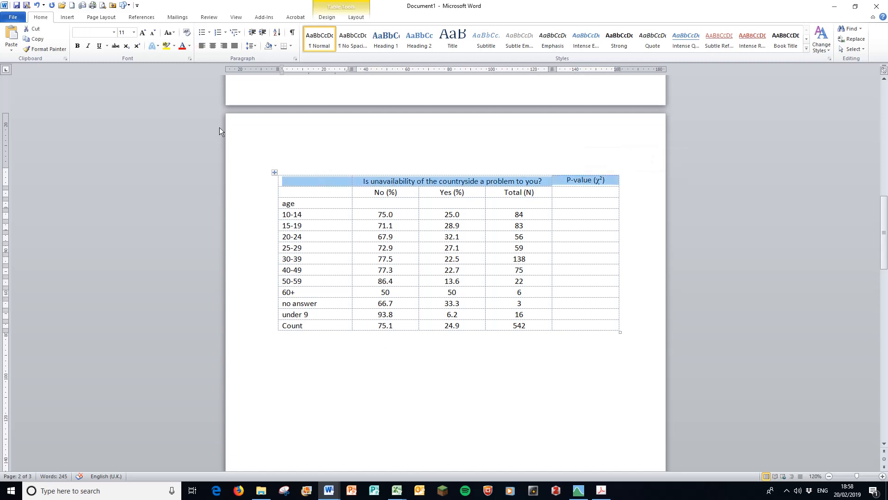
click(291, 47)
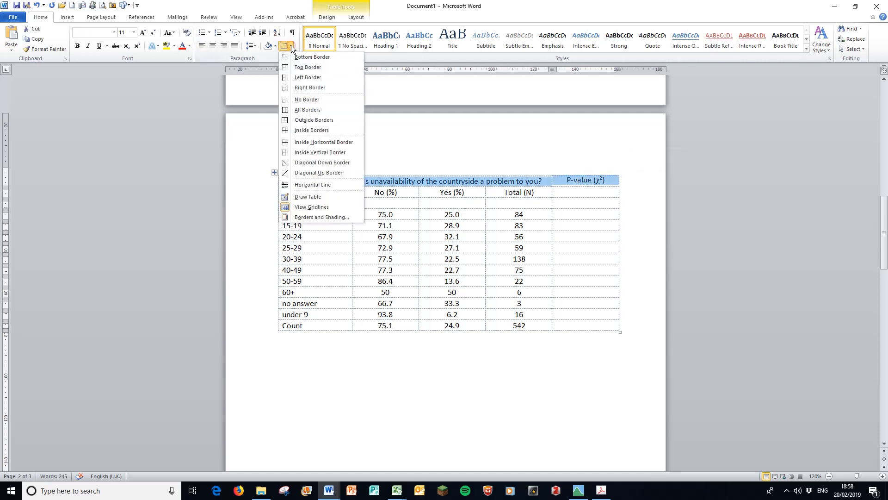
click(290, 67)
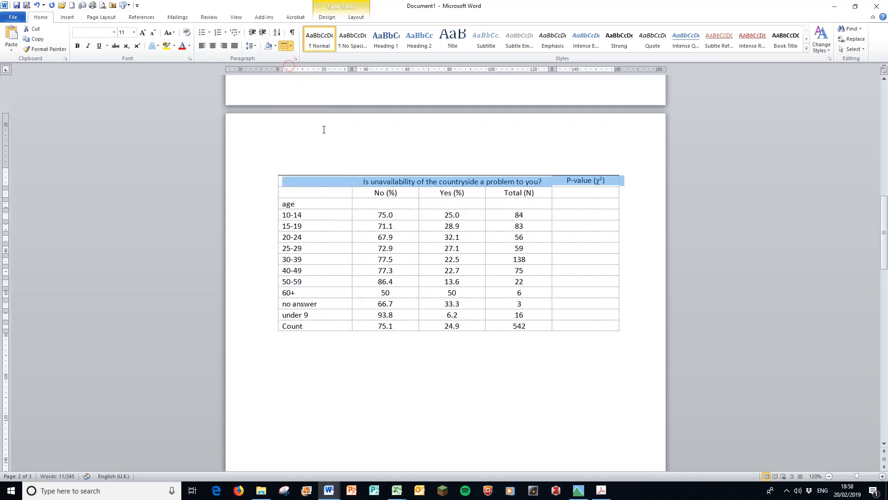
click(392, 181)
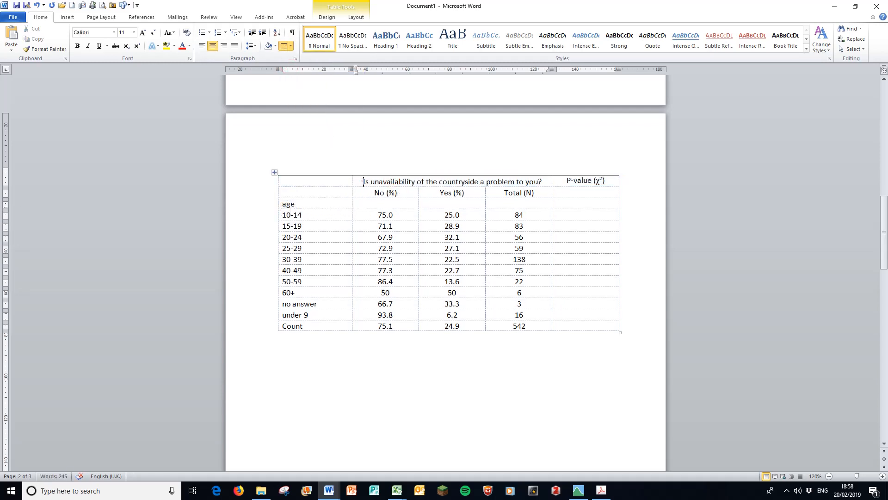
- Add a bottom border beneath the countryside question heading and another beneath the whole No, Yes and Total heading row
drag(361, 181, 546, 181)
click(291, 48)
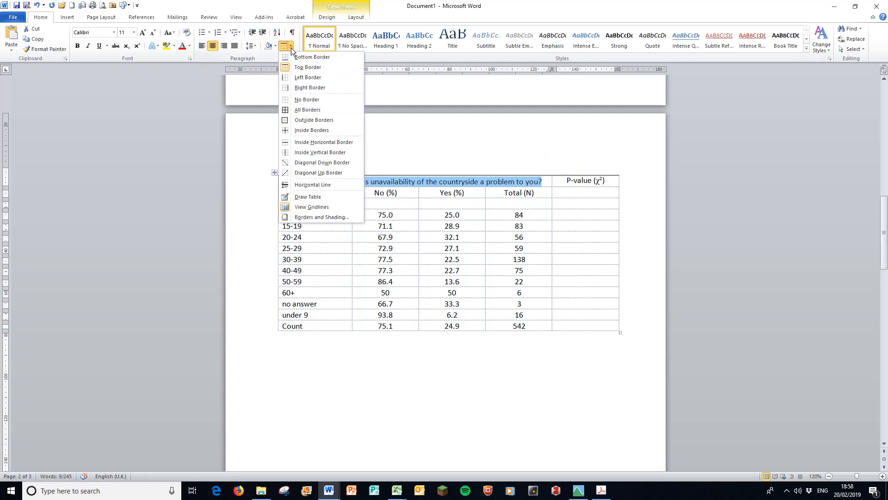
click(305, 57)
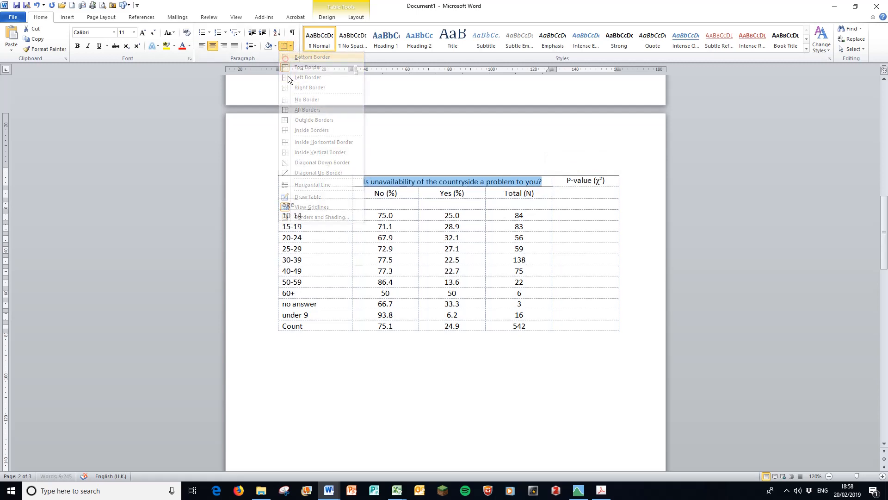
drag(323, 191, 587, 193)
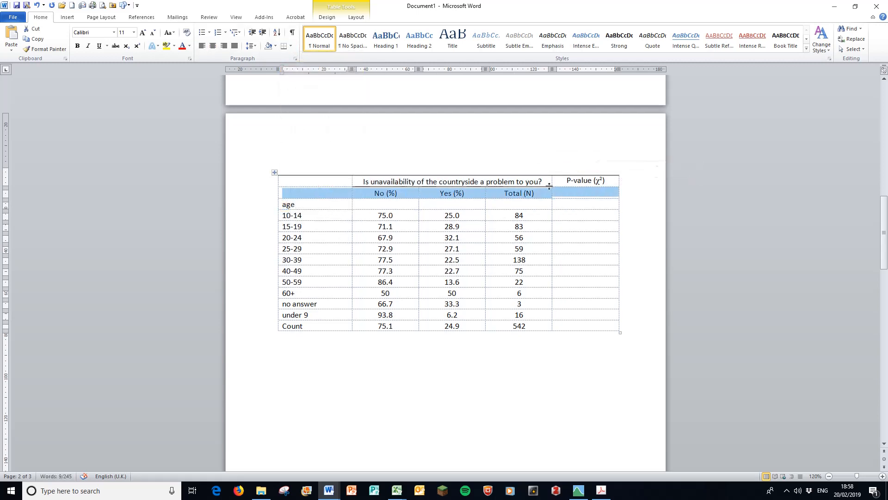
click(286, 48)
click(611, 444)
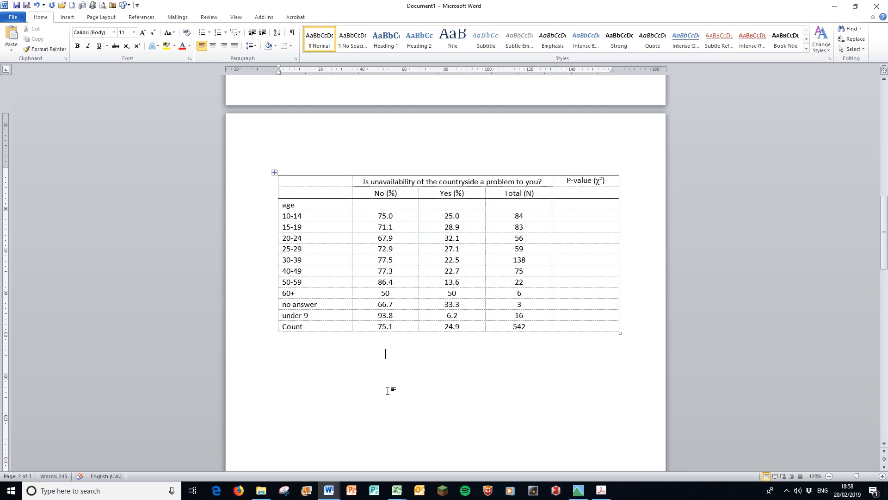
- Format the "age" row label as bold italic
double_click(289, 205)
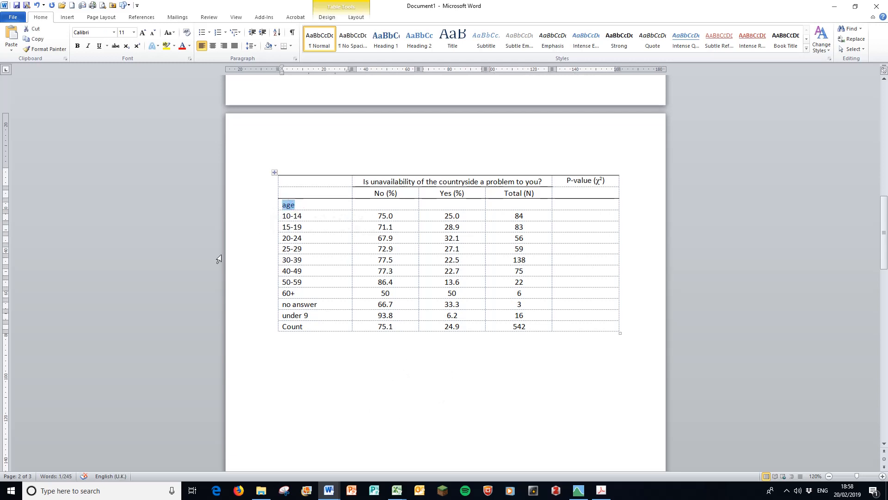
key(ctrl+b)
key(ctrl+i)
click(352, 350)
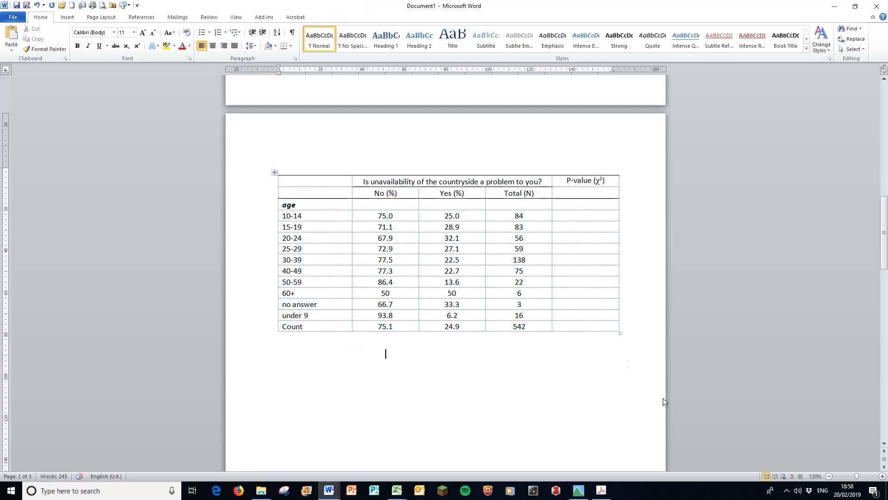
- Insert five blank rows at the end of the table, below the Count row
click(623, 325)
right_click(624, 326)
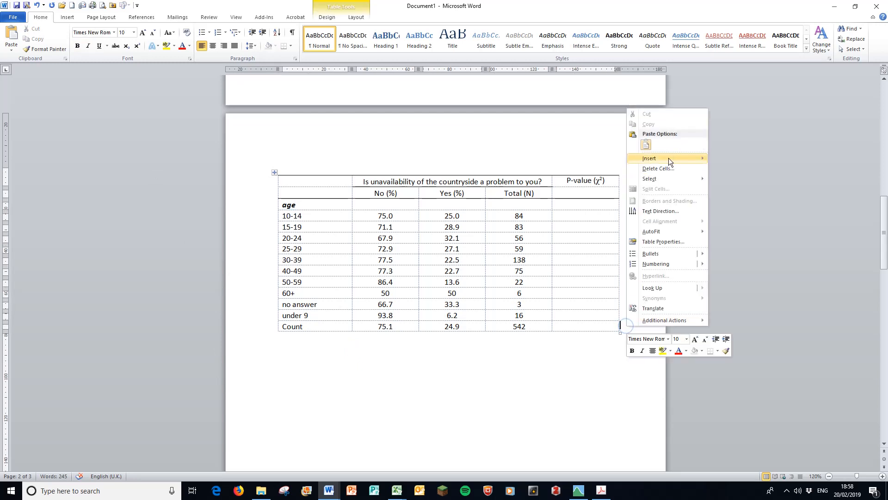
mouse_move(667, 157)
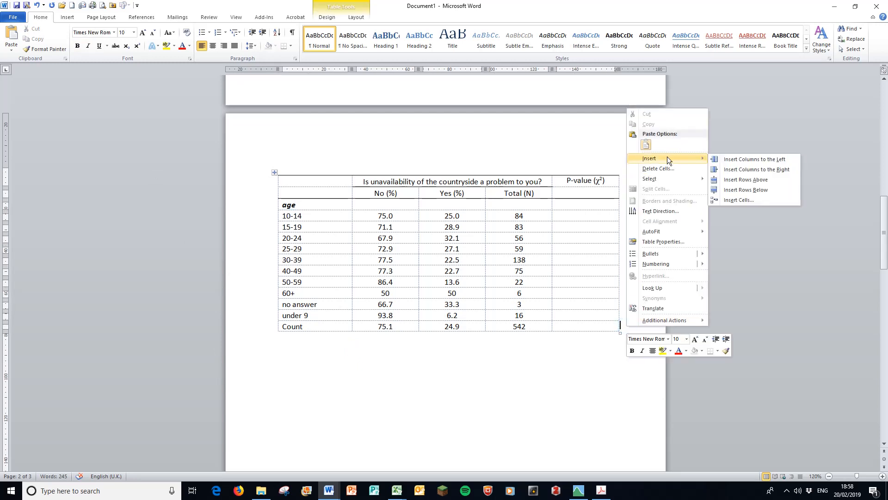
click(745, 188)
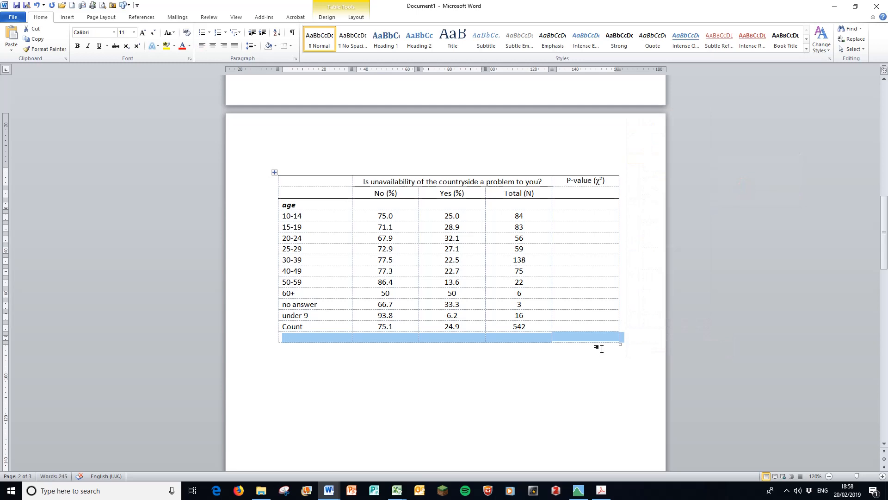
key(ctrl+y)
key(ctrl+y)
key(ctrl+y)
key(ctrl+y)
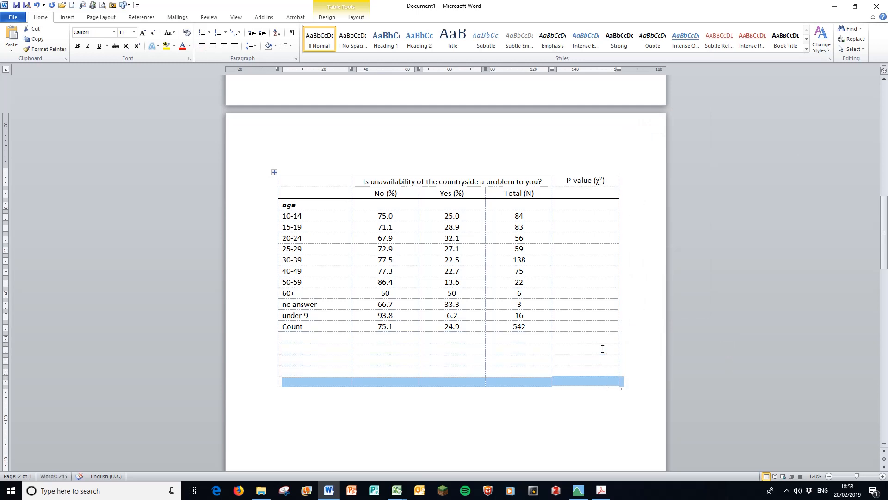
click(501, 419)
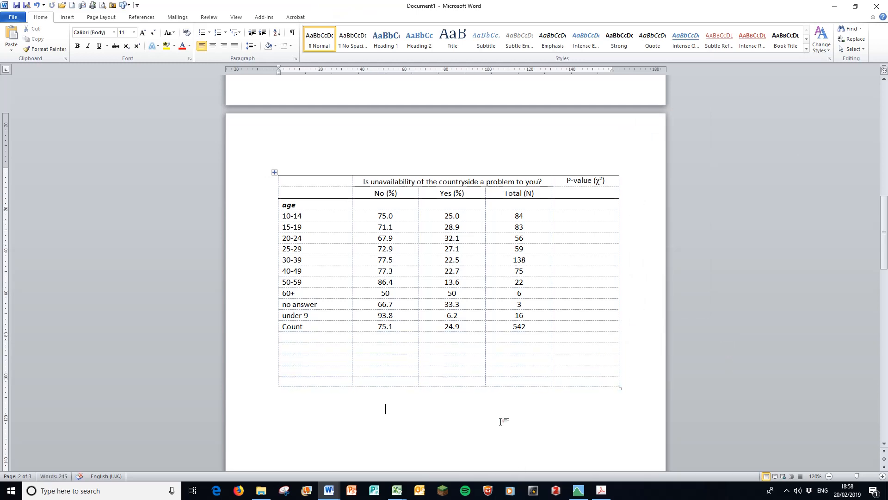
- Add a bottom border across the last blank row of the table
click(294, 382)
drag(295, 382, 585, 382)
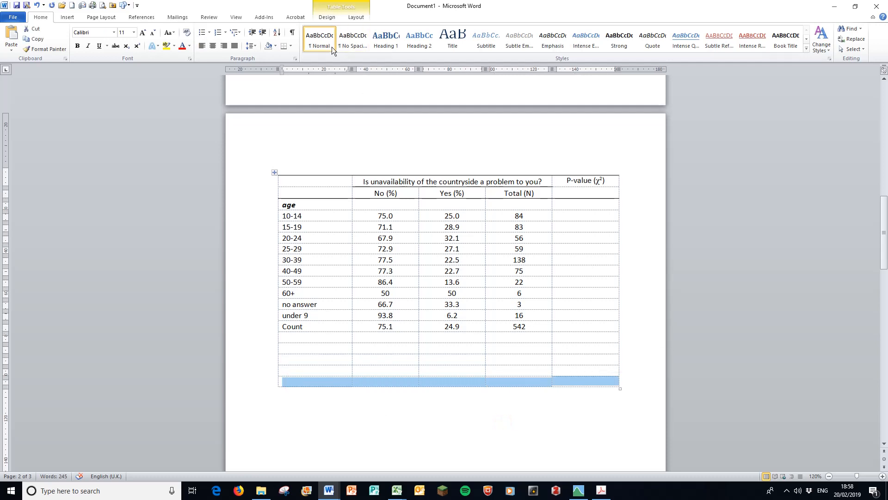
click(283, 46)
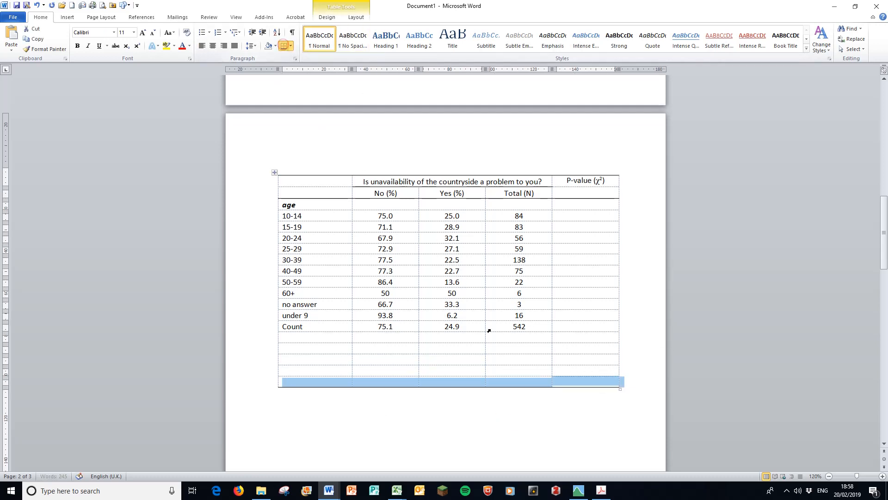
click(481, 397)
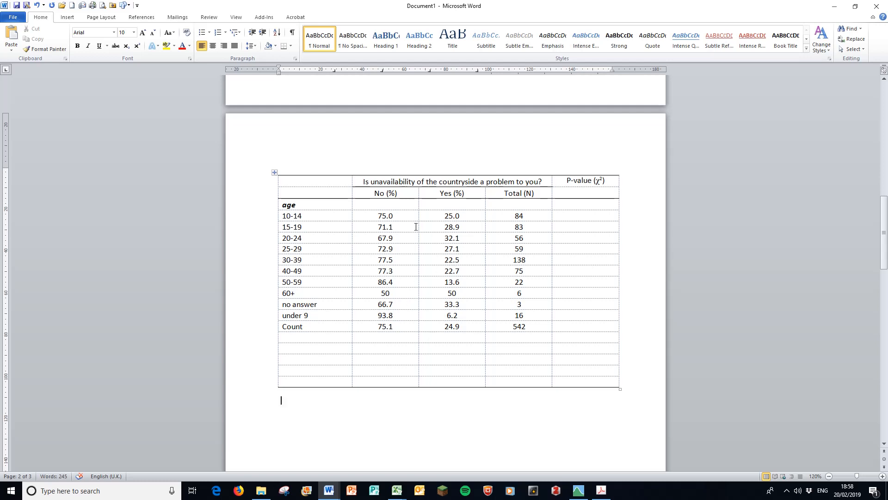
- Switch to Genstat and convert the job, home and uptake columns to factors
click(584, 215)
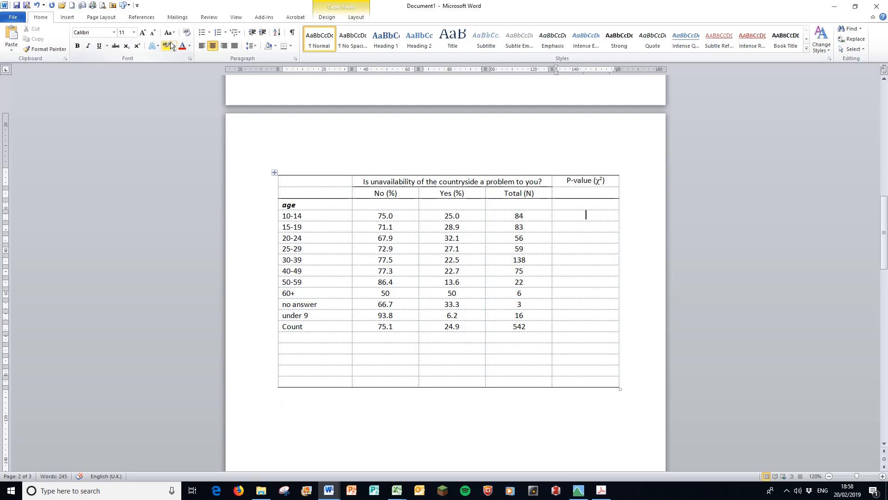
key(alt+Tab)
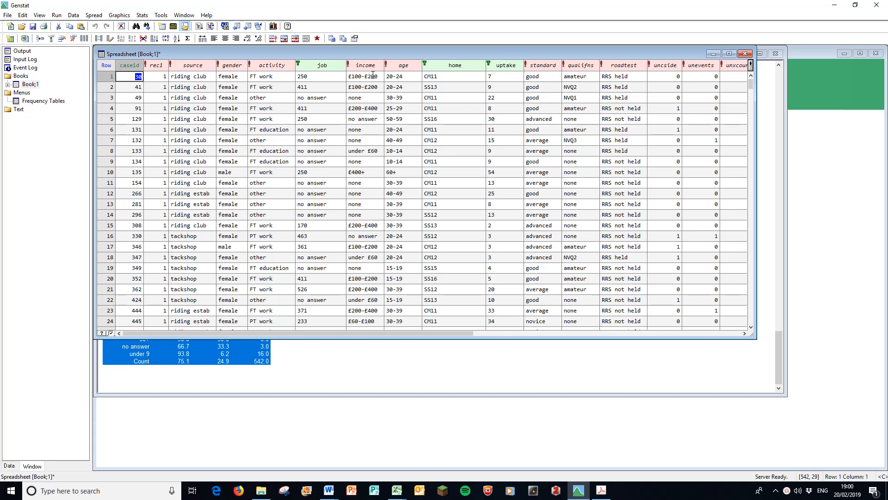
right_click(322, 86)
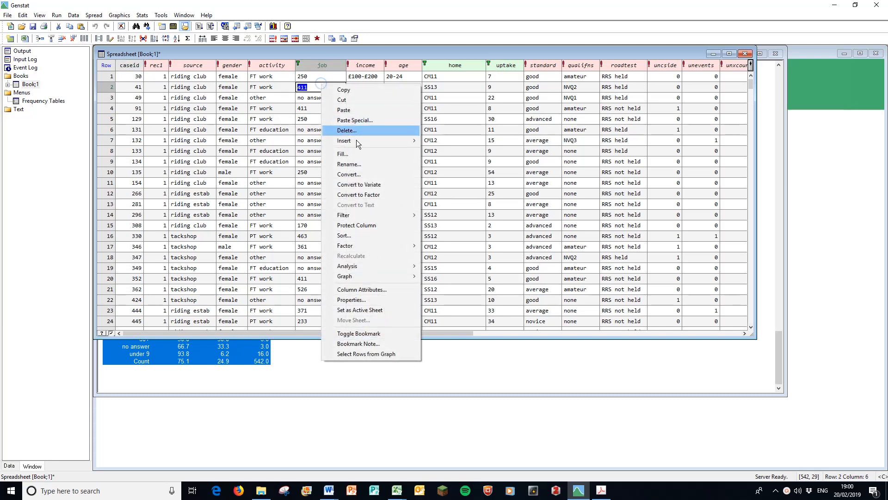
click(372, 195)
right_click(462, 96)
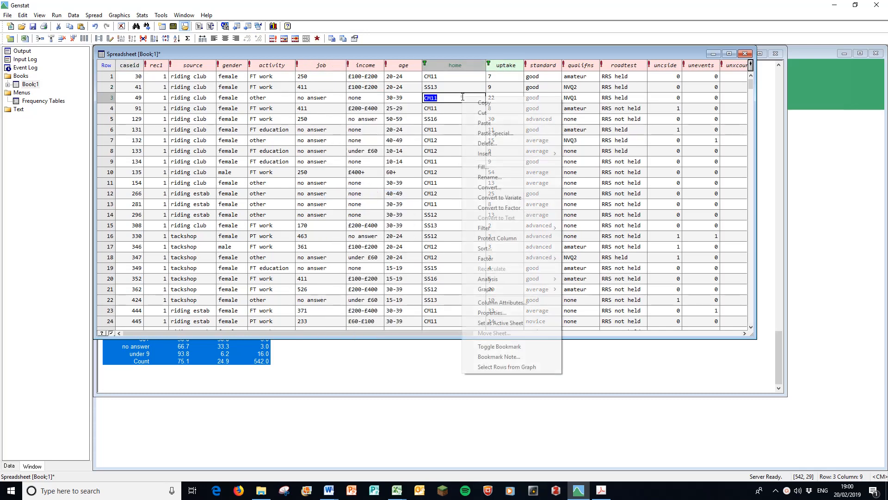
click(499, 207)
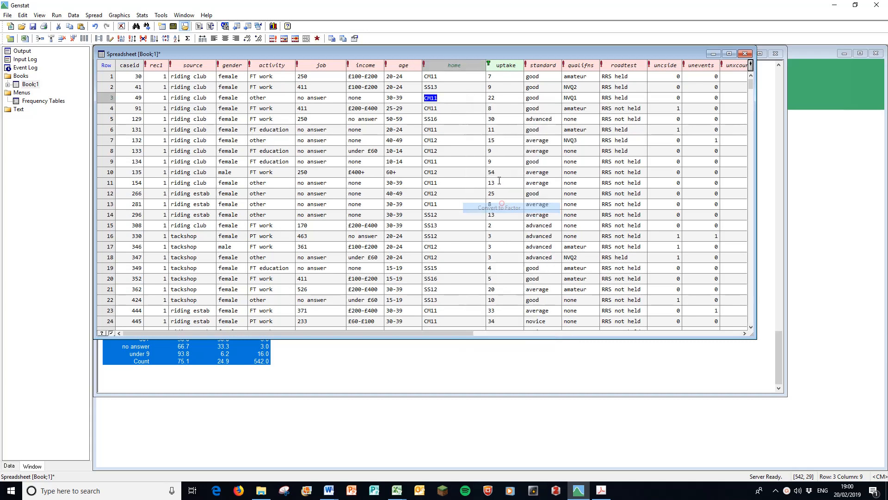
right_click(495, 109)
click(533, 221)
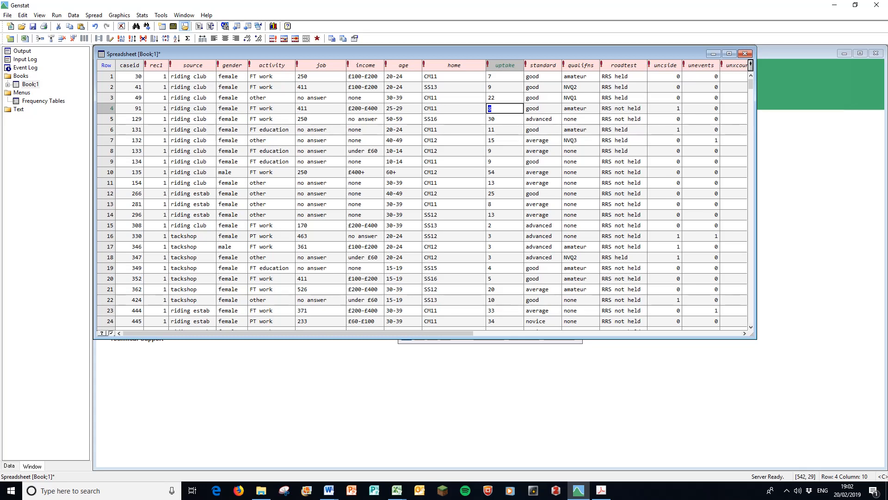
- Open the contingency table chi-square test and set the data arrangement to row and column factors
click(143, 15)
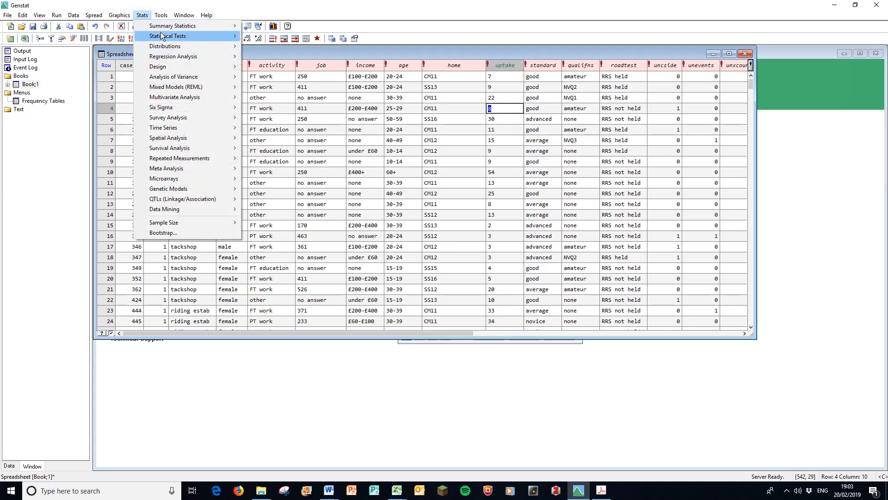
mouse_move(167, 36)
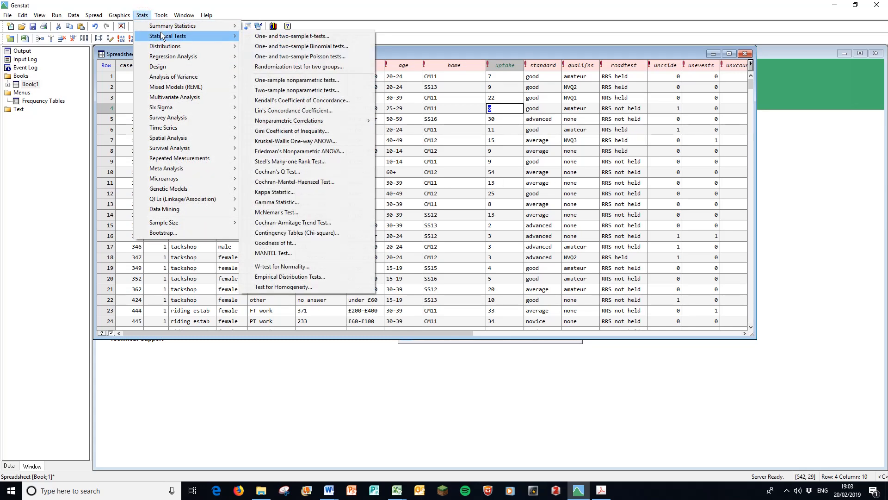
click(305, 234)
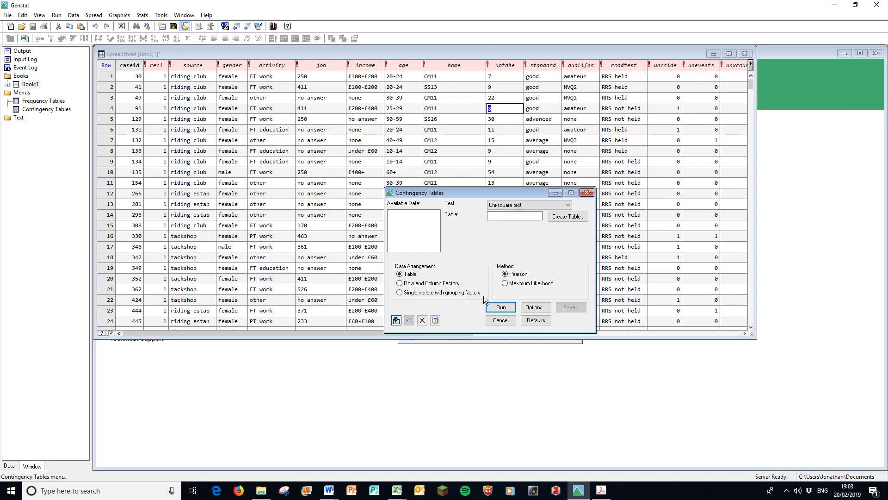
click(400, 284)
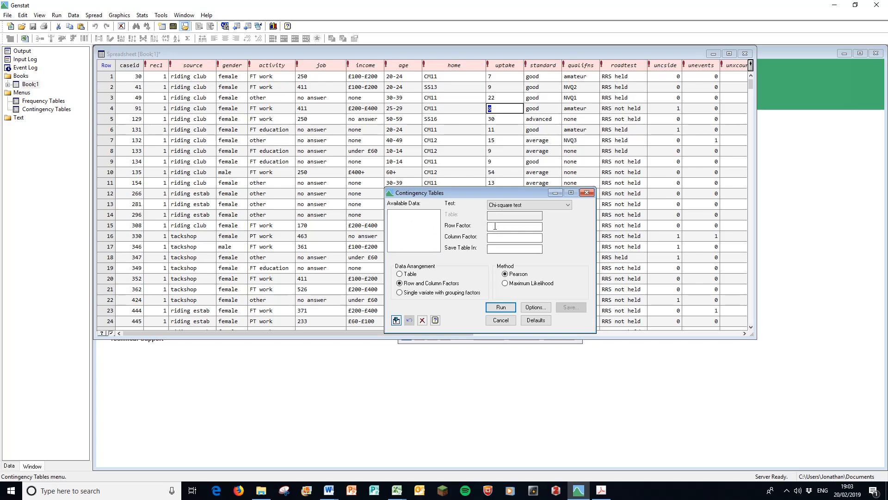
- Set age as the row factor and uncside as the column factor, and run the Pearson chi-square test
click(495, 226)
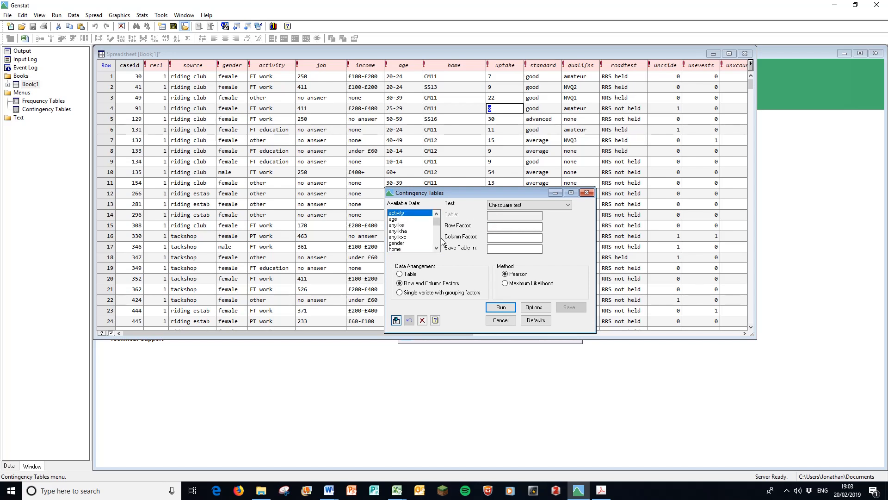
double_click(394, 219)
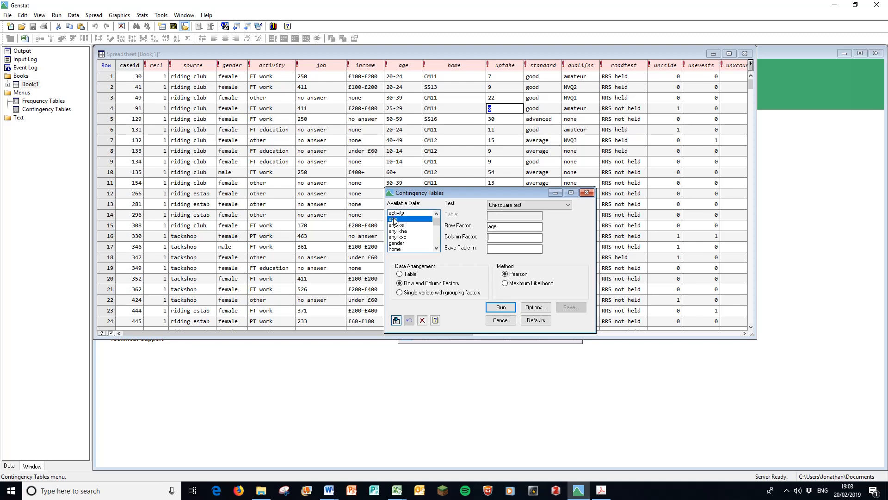
click(438, 231)
drag(437, 230, 437, 239)
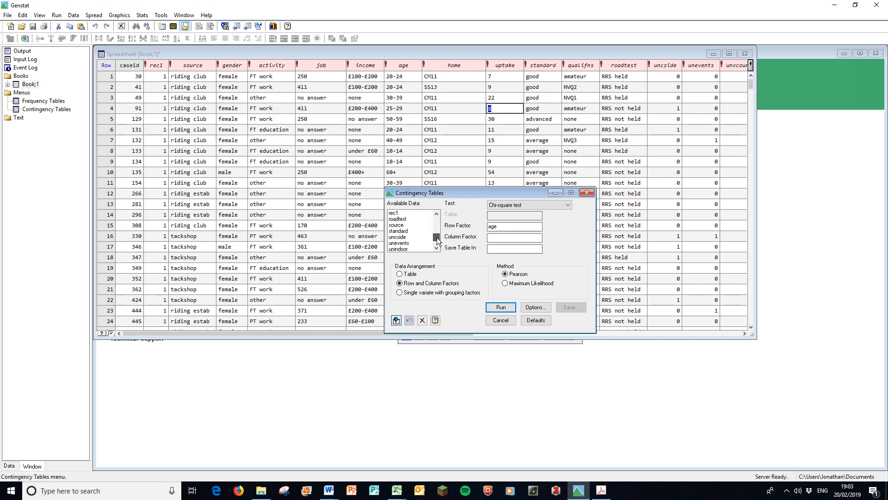
double_click(404, 236)
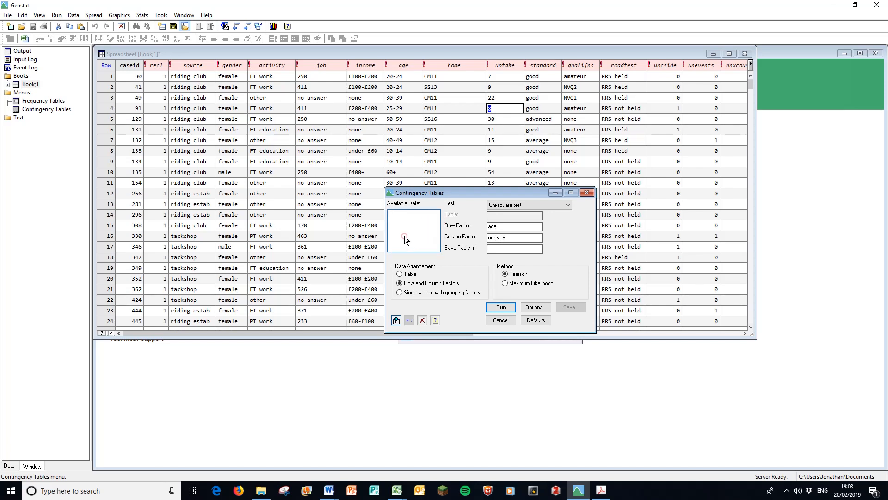
click(495, 248)
click(508, 307)
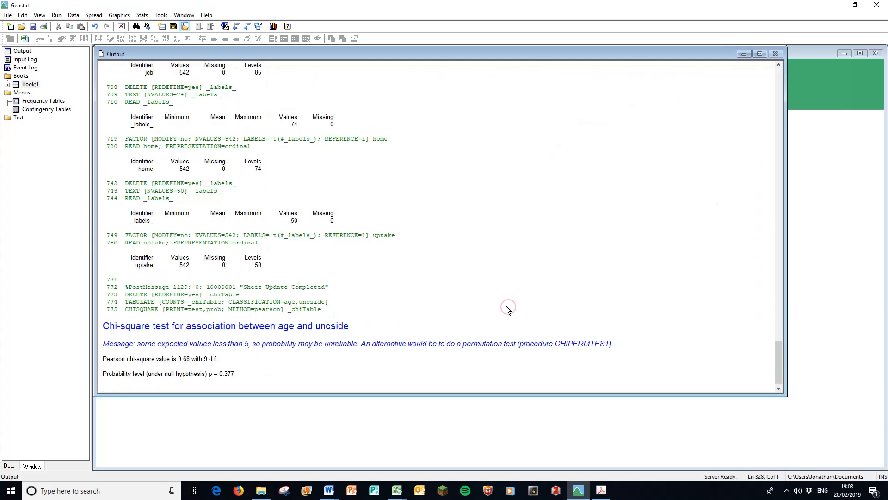
- Copy "p = 0.377" from the chi-square output, switch to Word and paste it as text only into the age row's P-value cell
double_click(212, 374)
drag(218, 378, 233, 377)
right_click(218, 373)
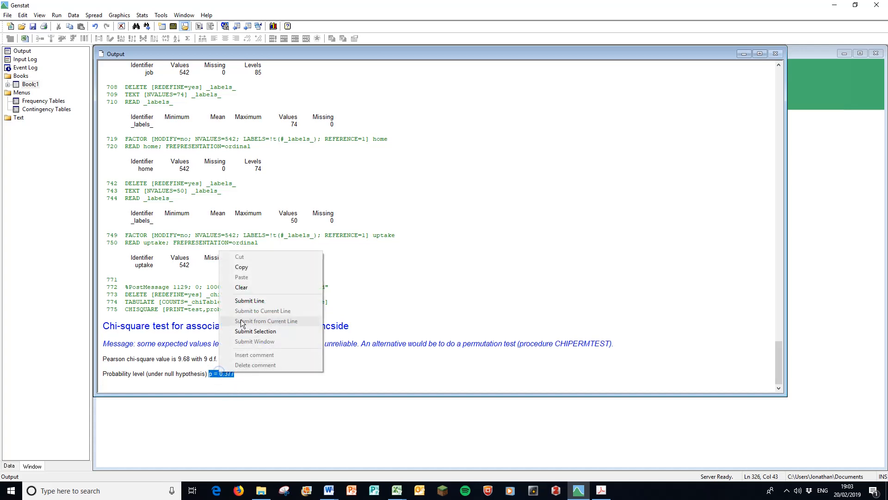
click(248, 267)
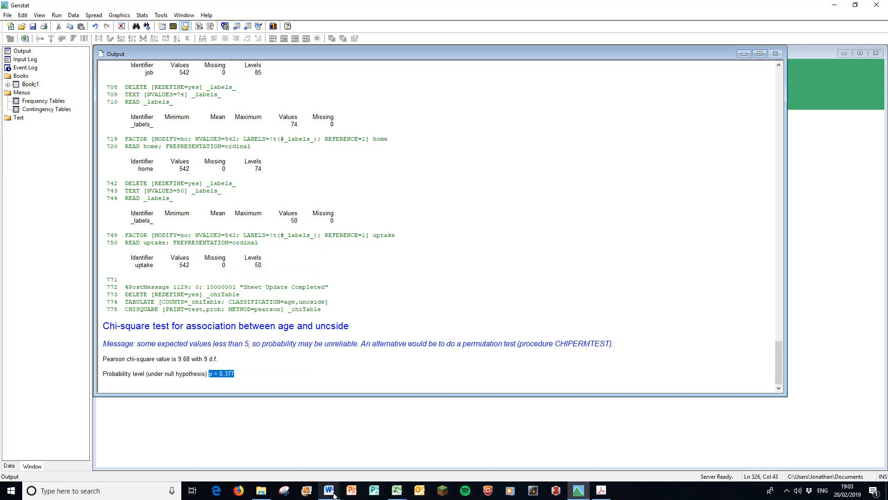
mouse_move(334, 495)
click(373, 457)
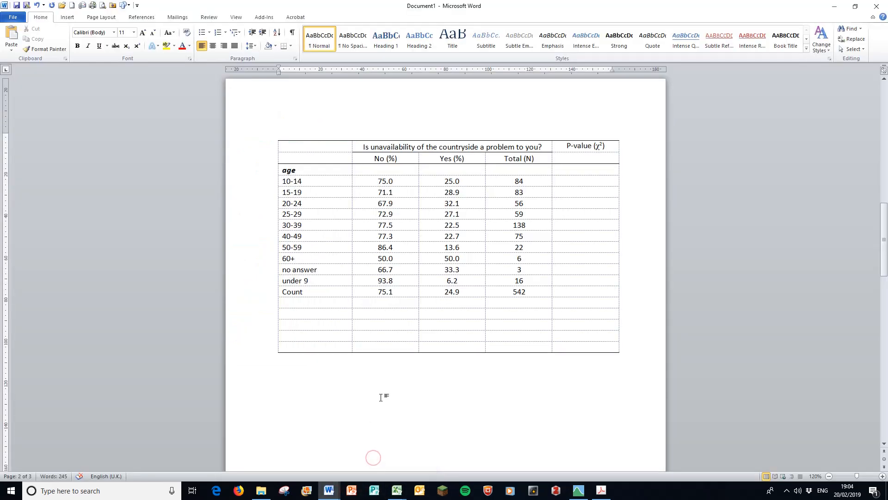
click(572, 170)
right_click(571, 169)
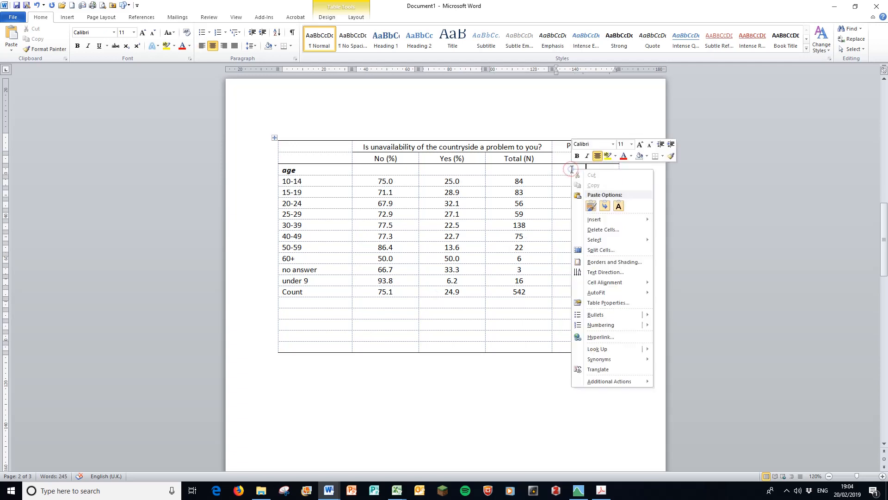
click(617, 207)
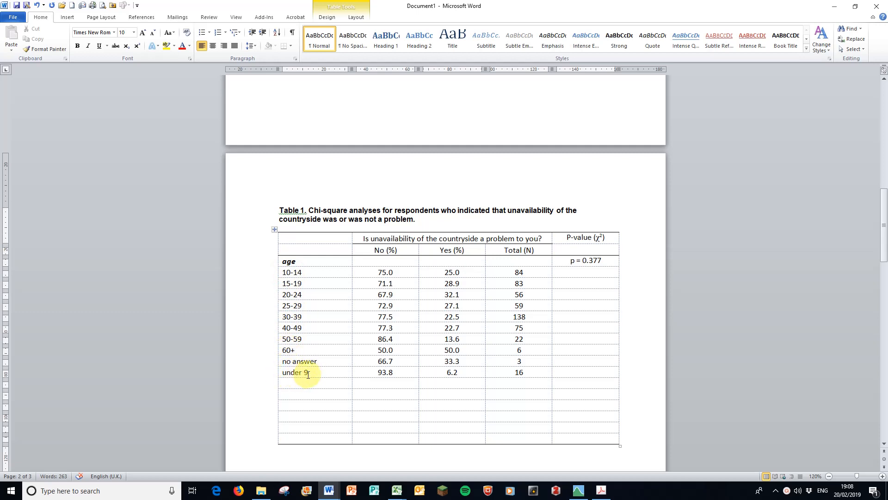
- Insert a blank row above the 10-14 row in the Word table
click(267, 275)
right_click(267, 275)
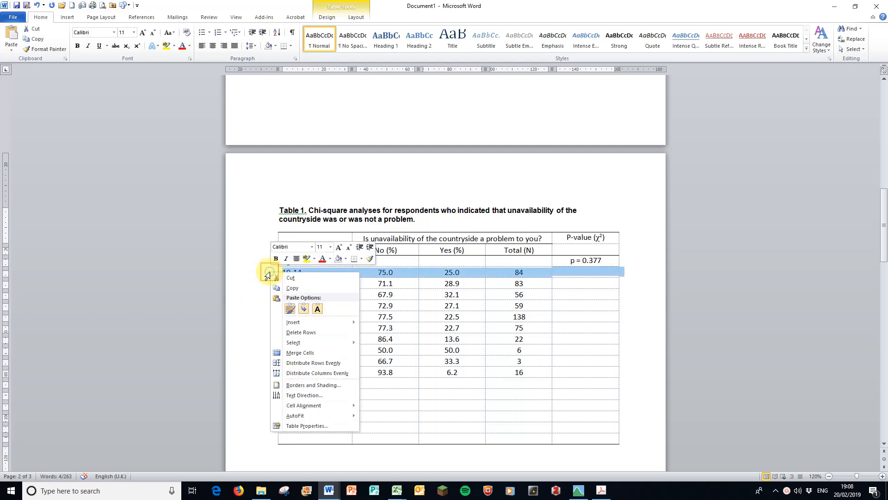
mouse_move(316, 325)
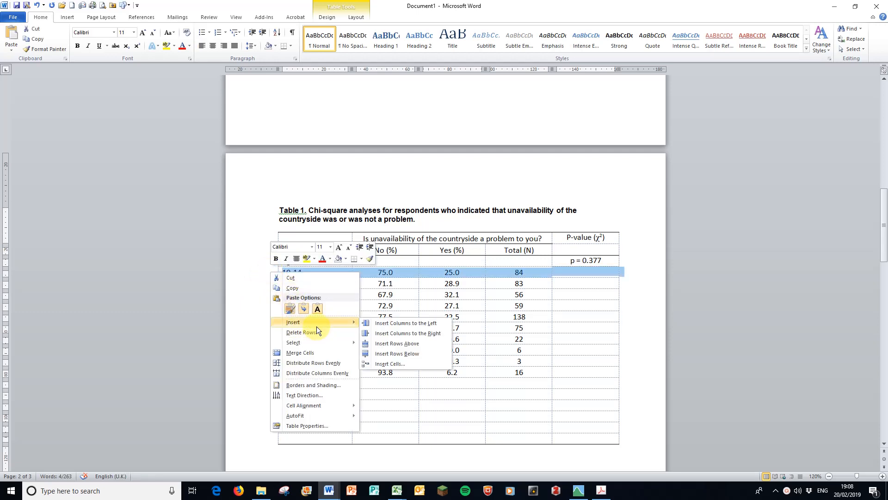
click(397, 343)
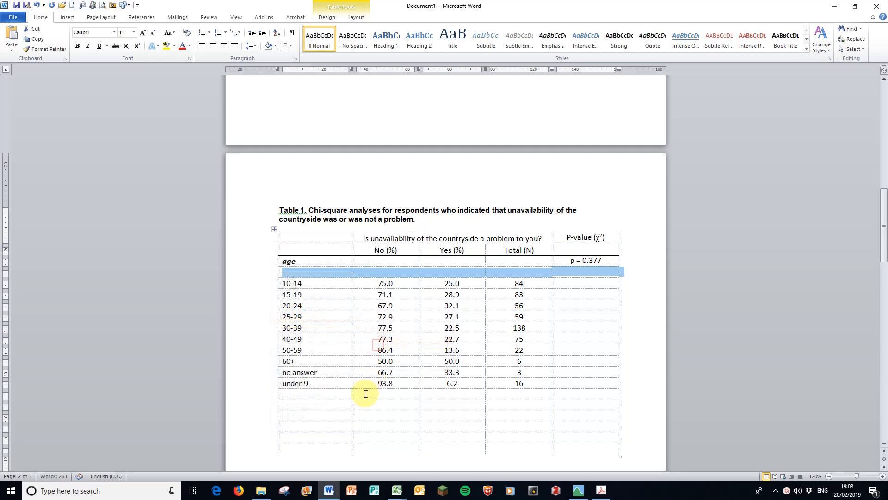
- Move the label and values of the "under 9" row into the blank row directly below the age heading
click(317, 387)
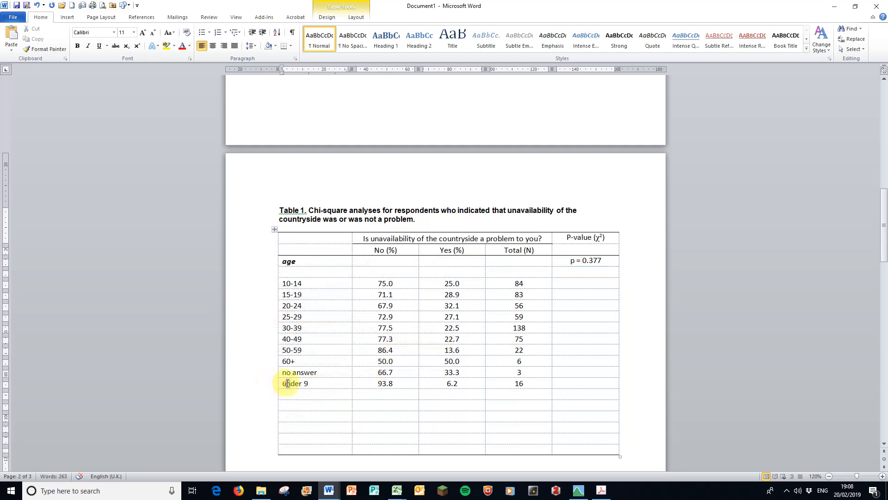
drag(277, 383, 503, 384)
drag(325, 384, 317, 273)
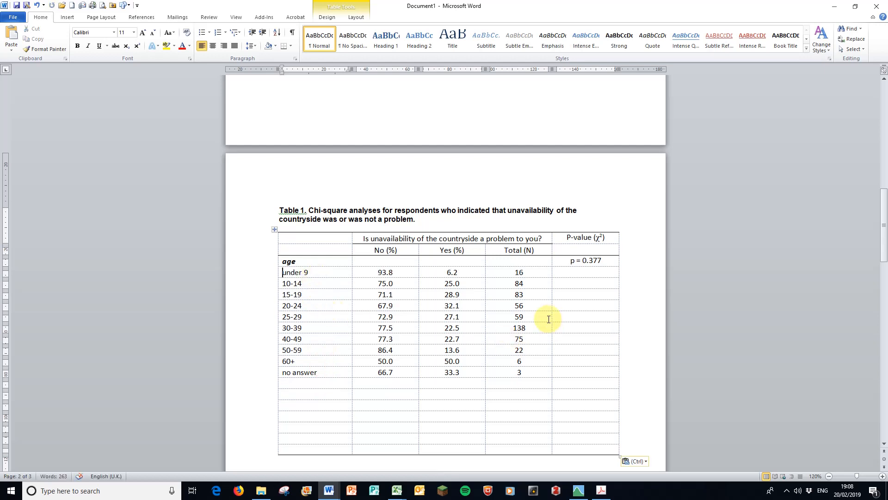